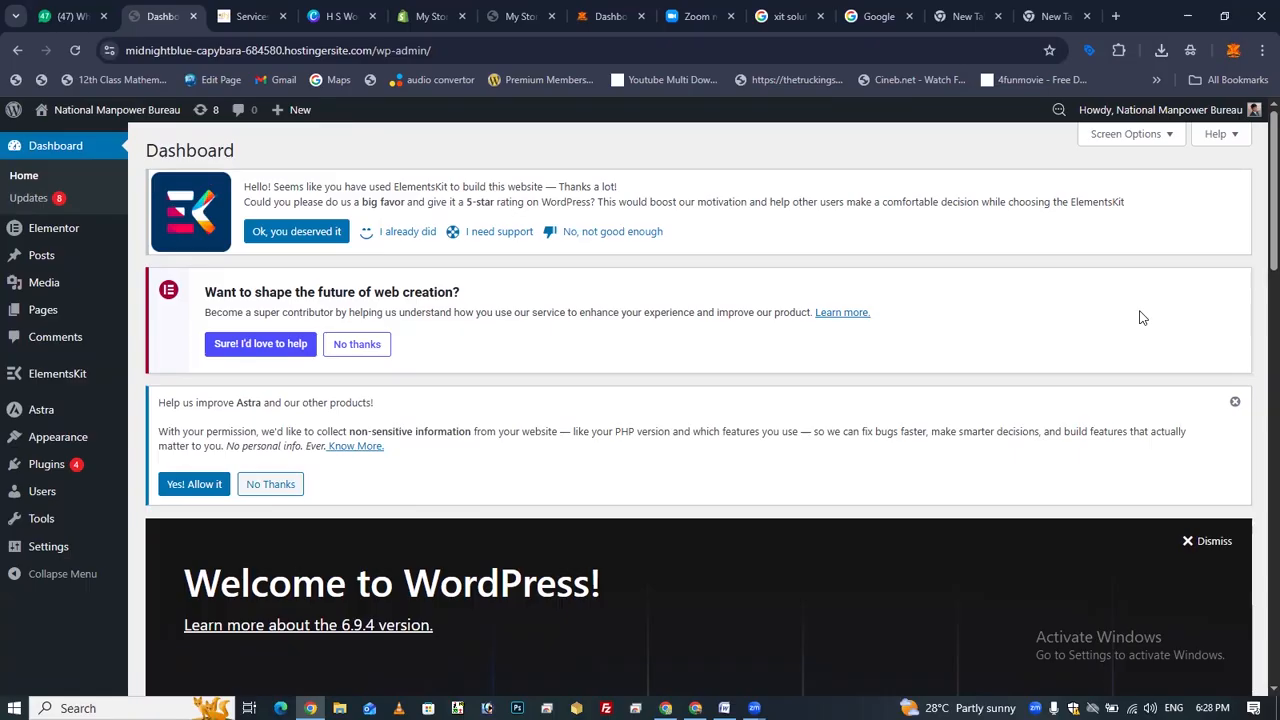
Open the page for adding plugins and search the plugin directory for "SEO"
click(22, 465)
mouse_move(40, 470)
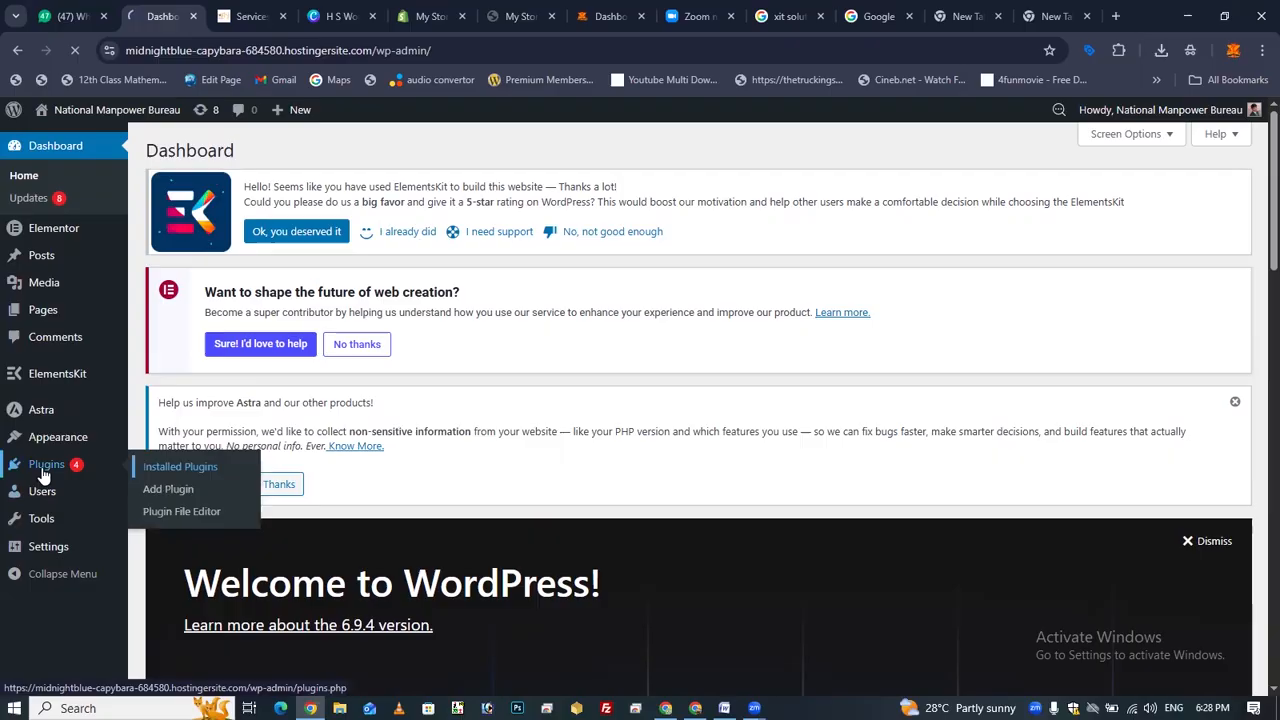
click(168, 490)
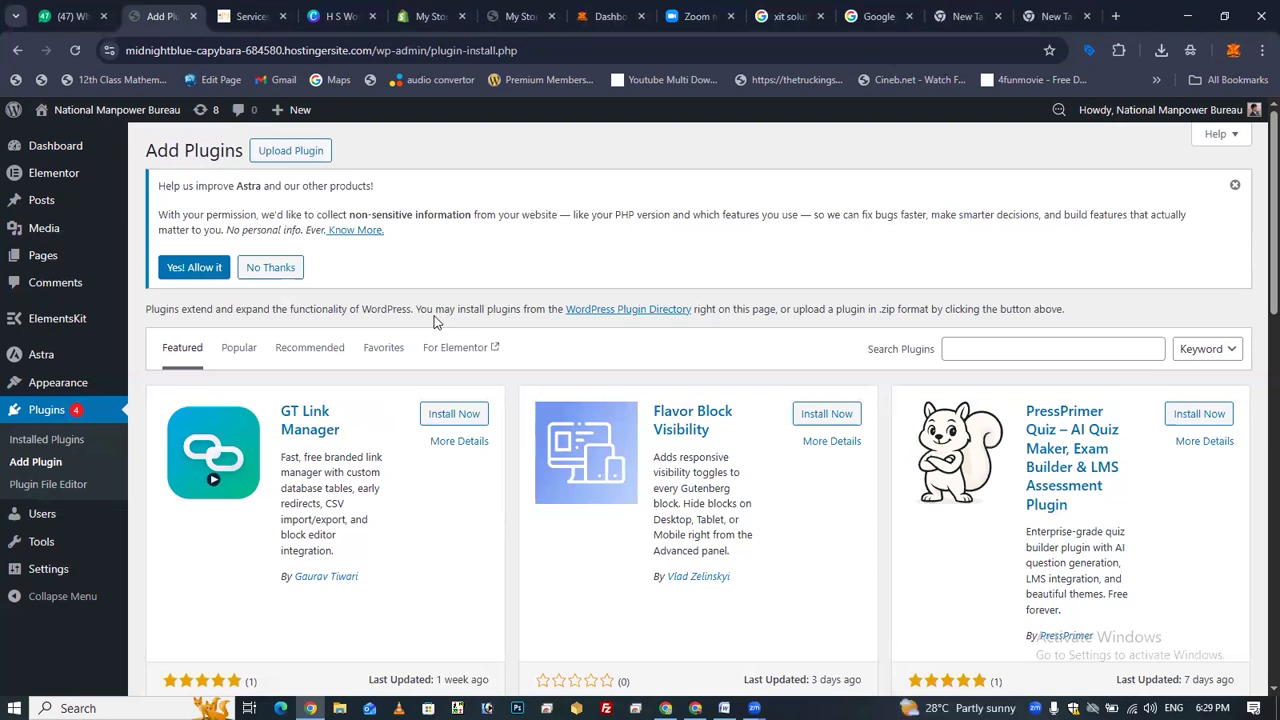
click(1053, 352)
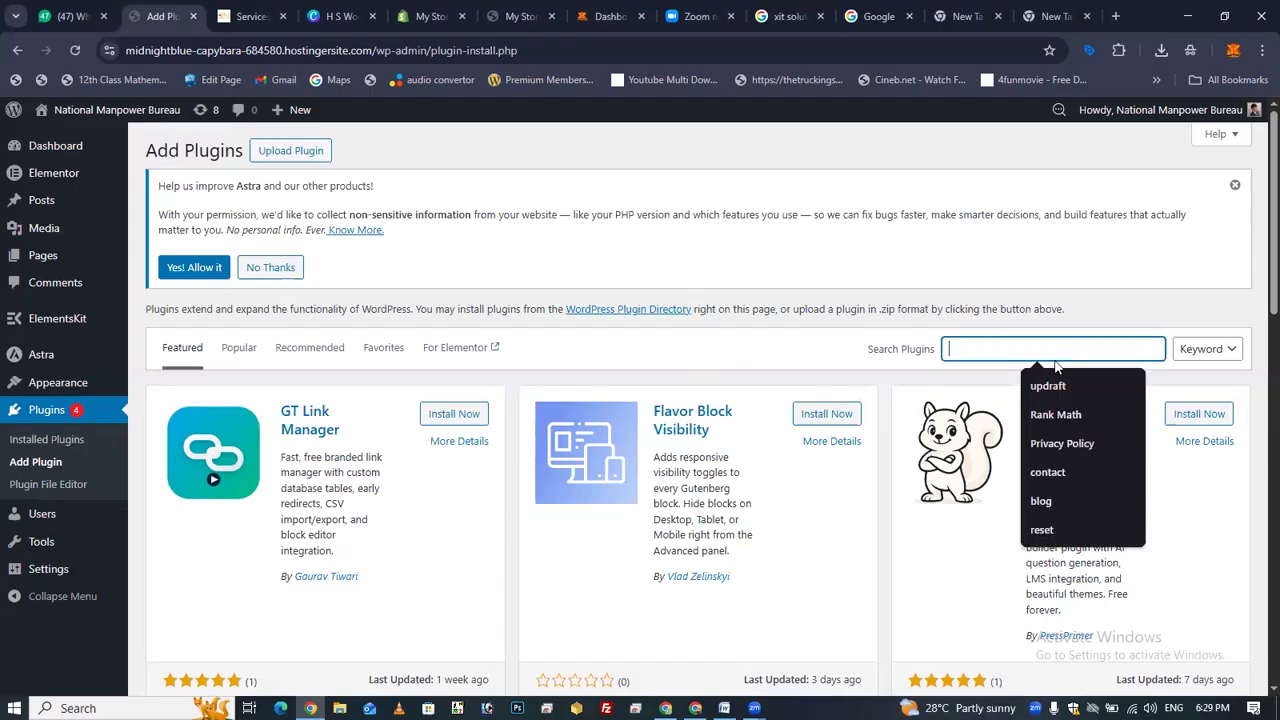
text(SEO)
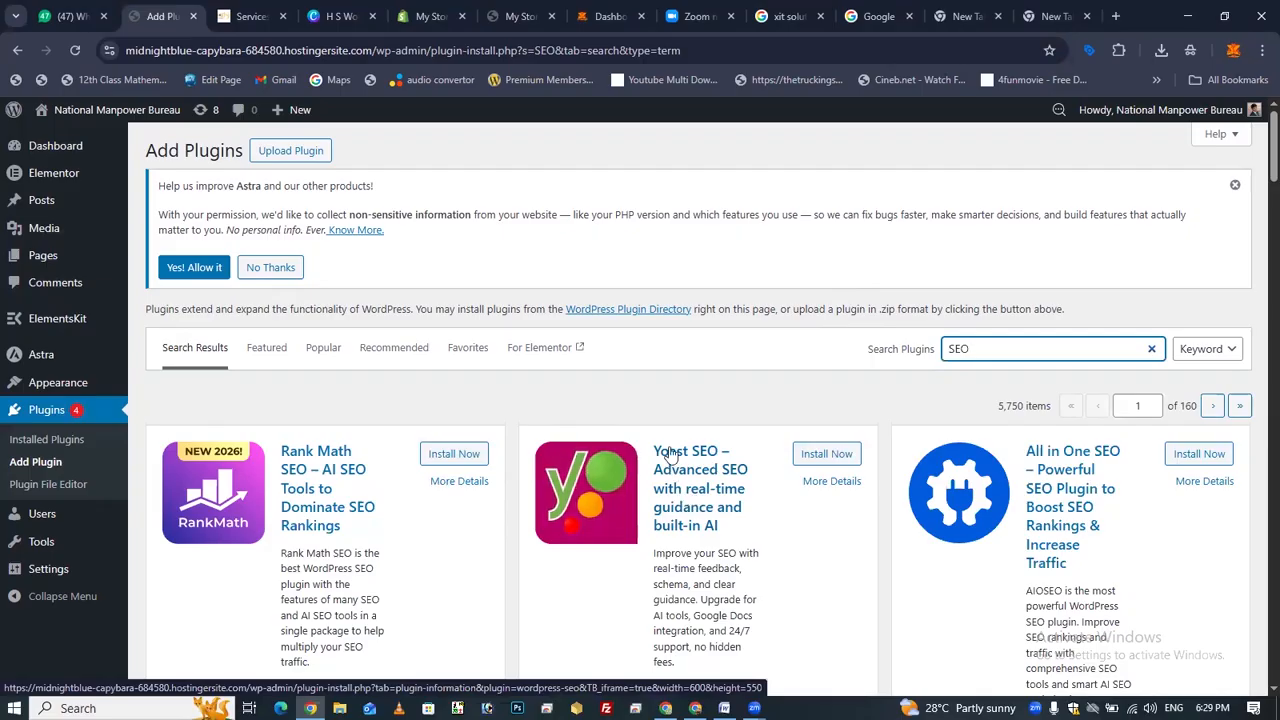
Install and activate the Rank Math SEO plugin, and look for it among the installed plugins
scroll(700, 495, down, 2)
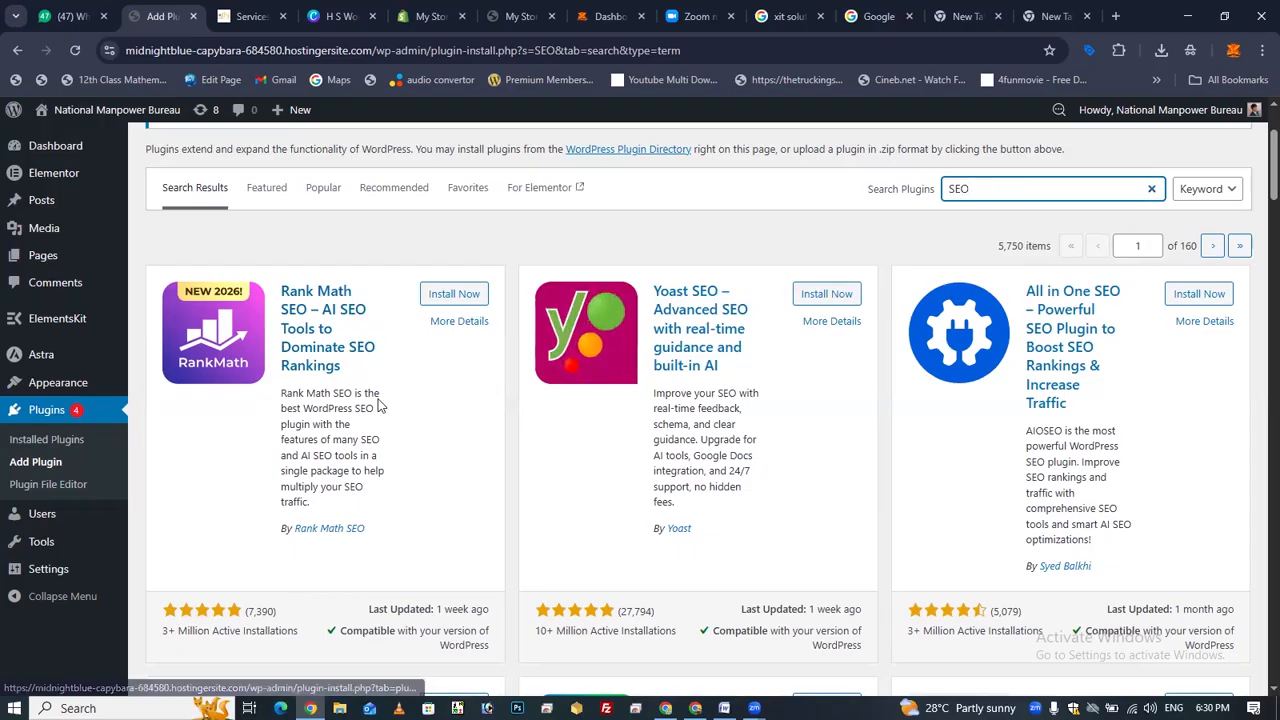
click(445, 298)
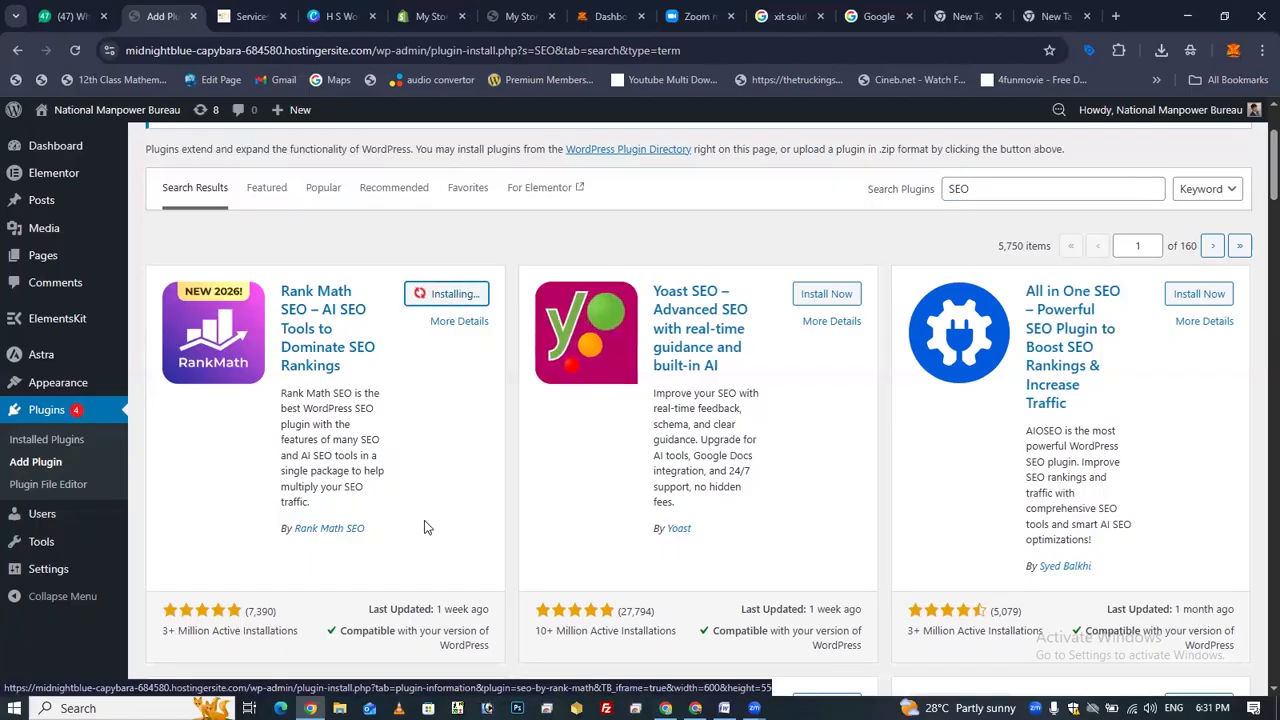
click(457, 303)
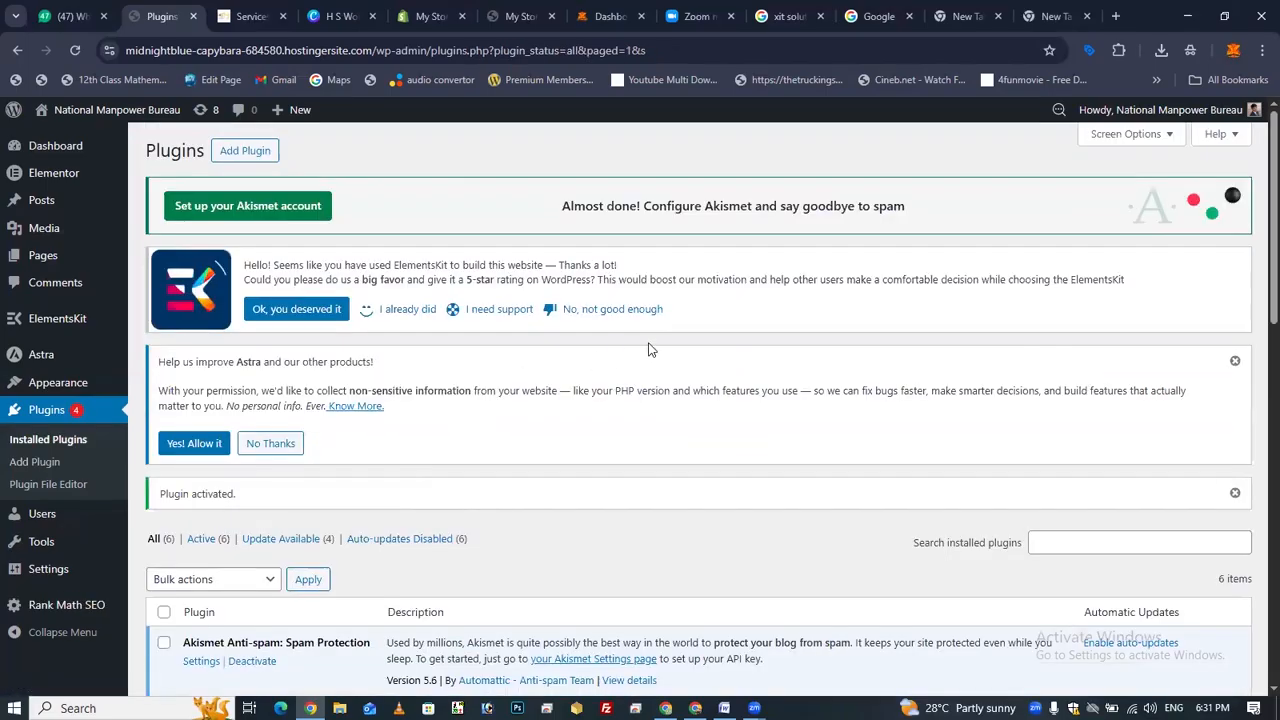
scroll(501, 378, down, 15)
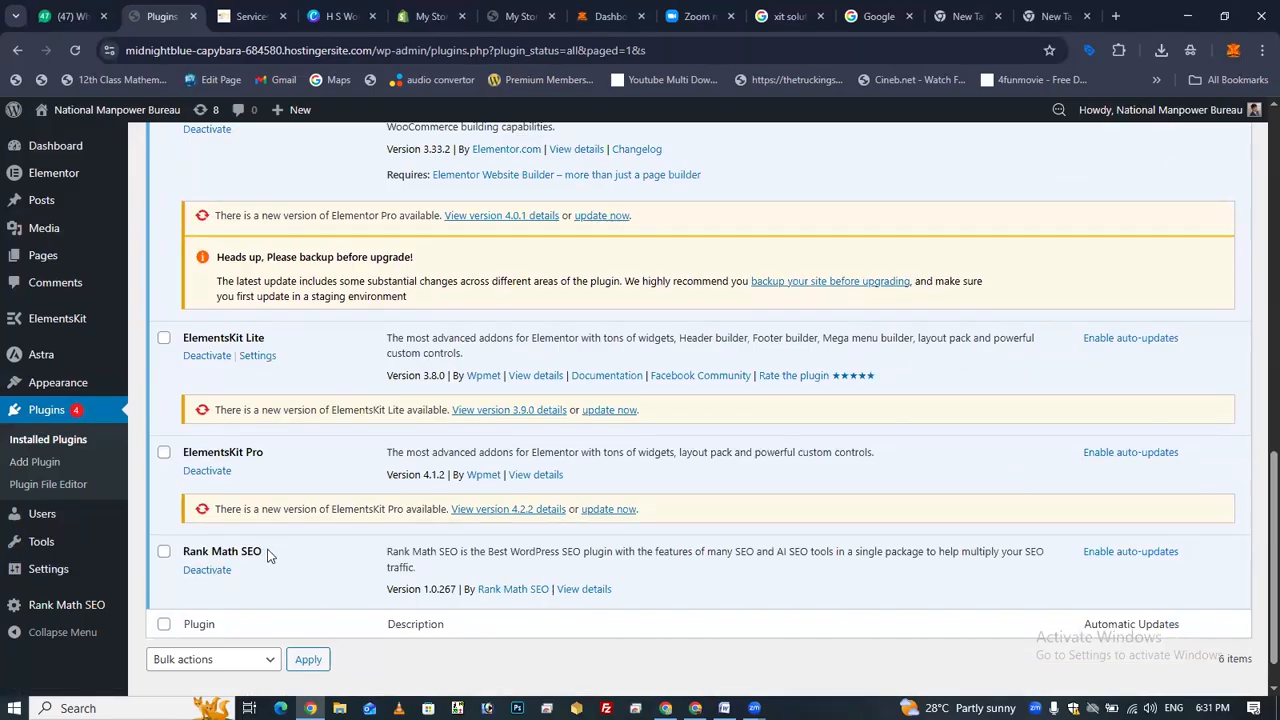
scroll(74, 405, down, 1)
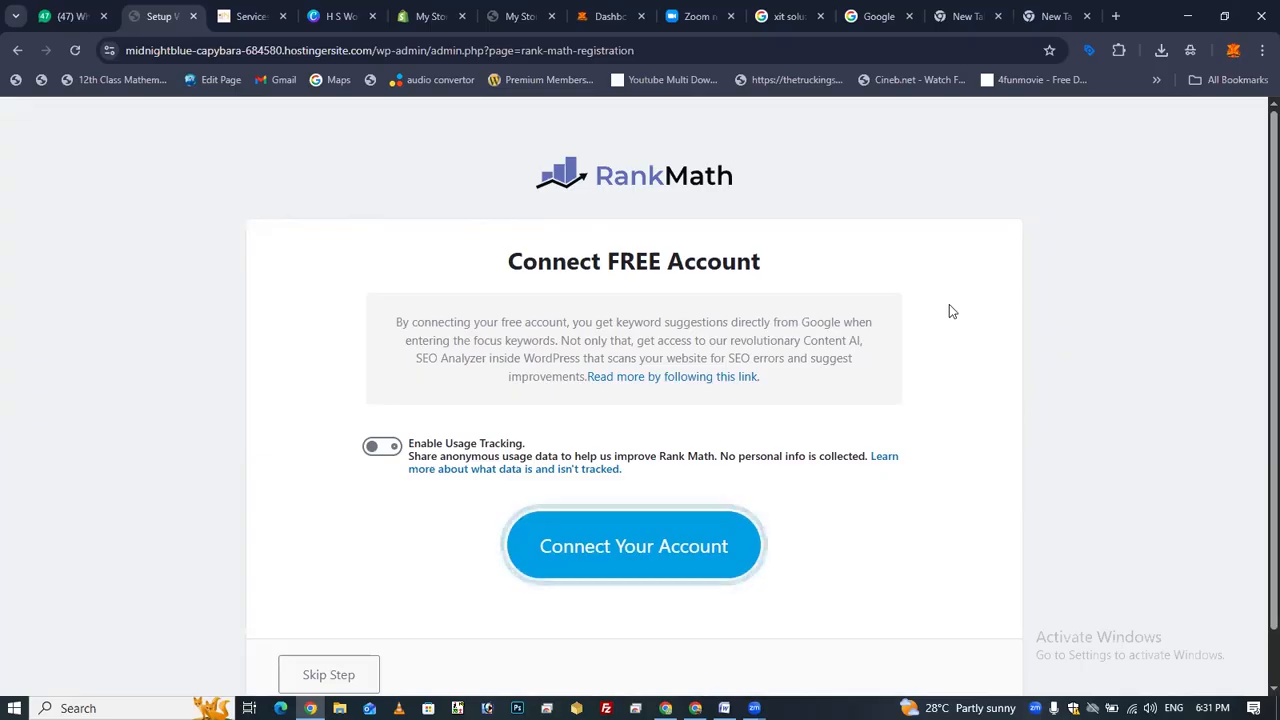
Connect Rank Math through the XIT Solutions Google account, passing the human verification, and accept the cookies on the account page
scroll(925, 370, down, 1)
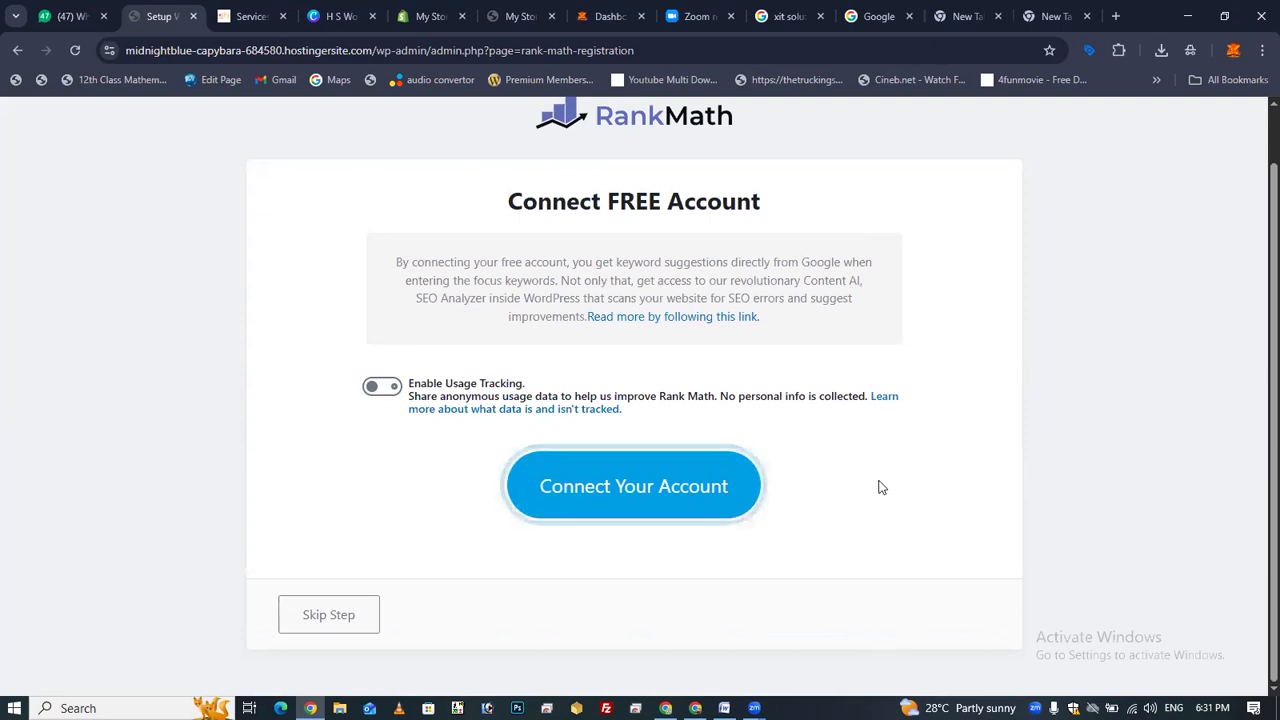
scroll(880, 487, up, 1)
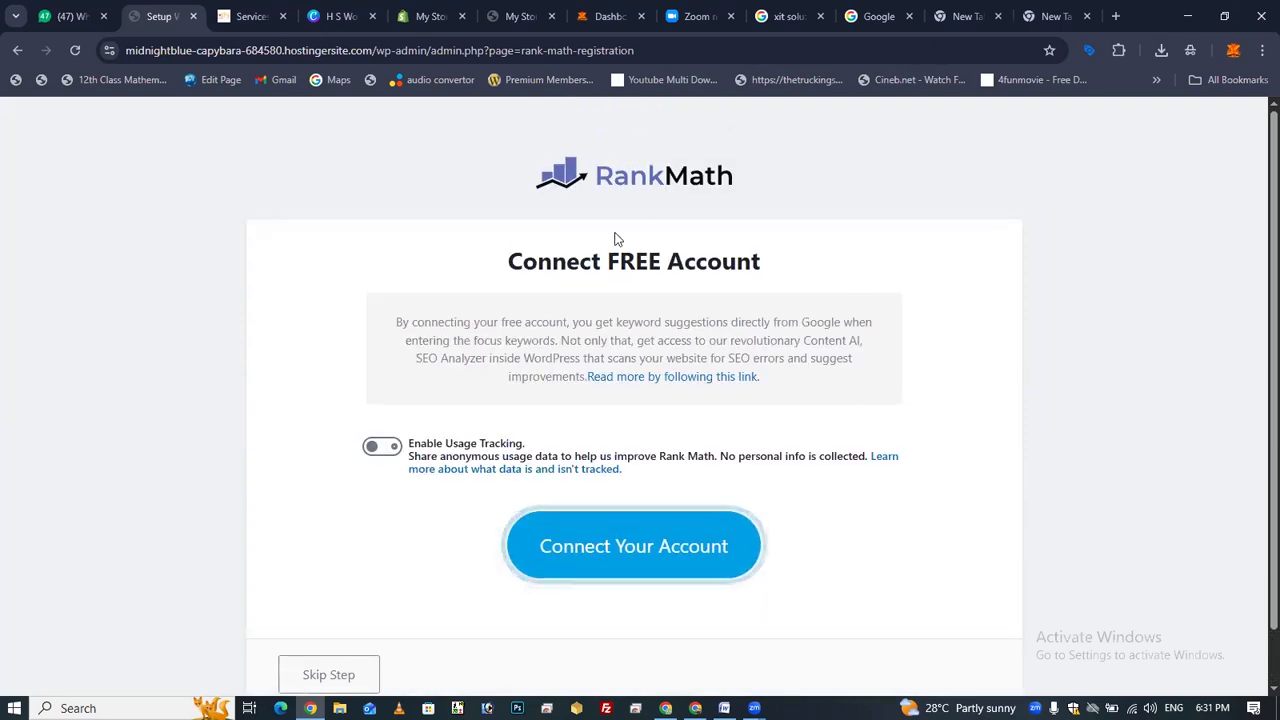
click(644, 574)
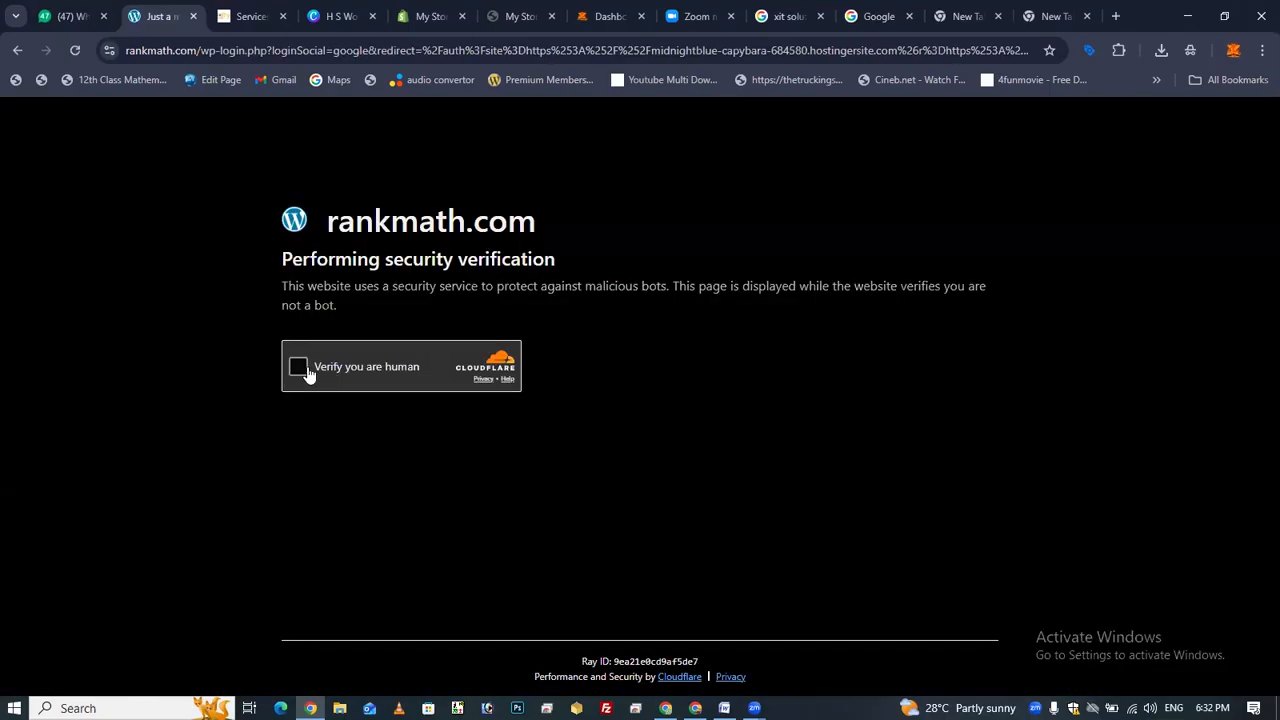
click(301, 369)
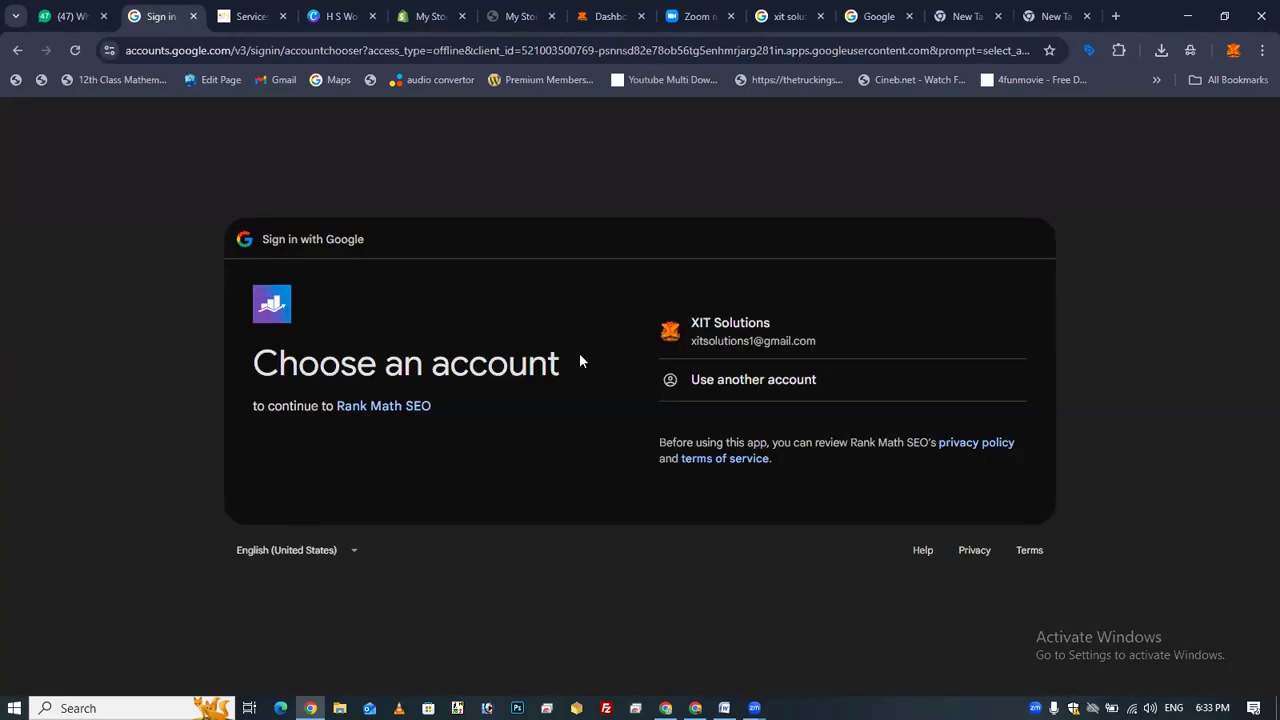
click(760, 347)
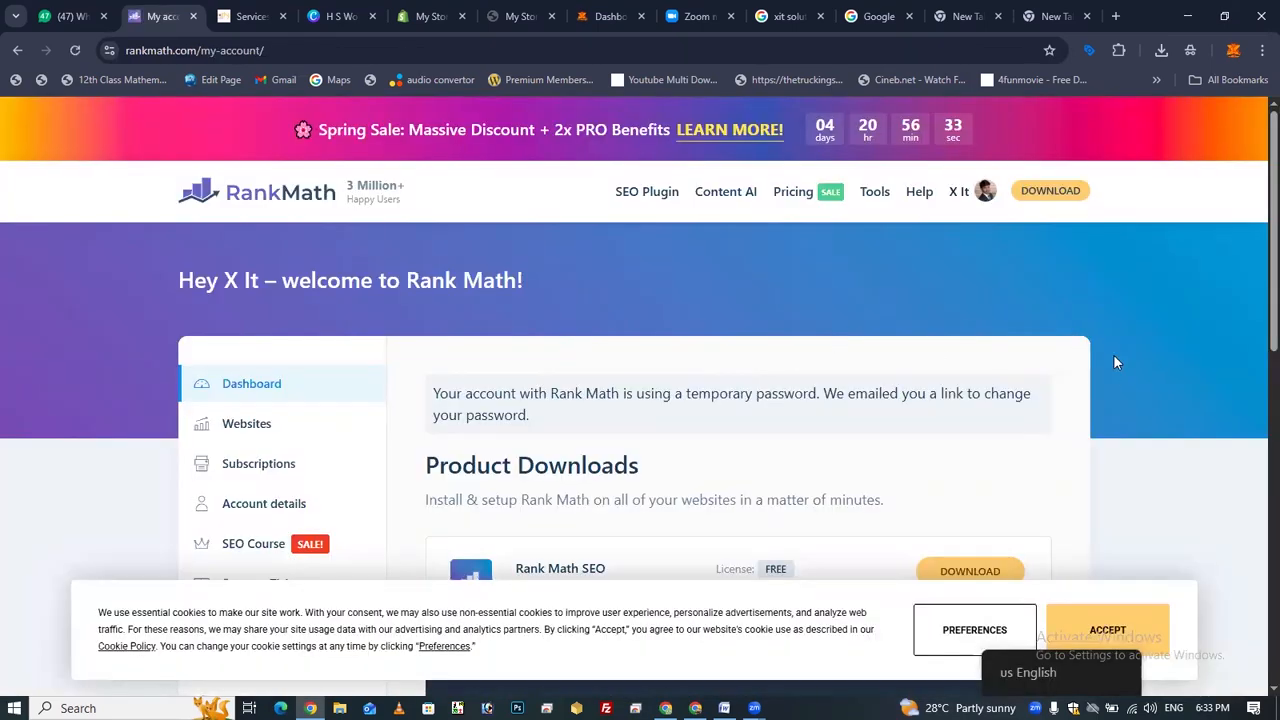
click(1105, 624)
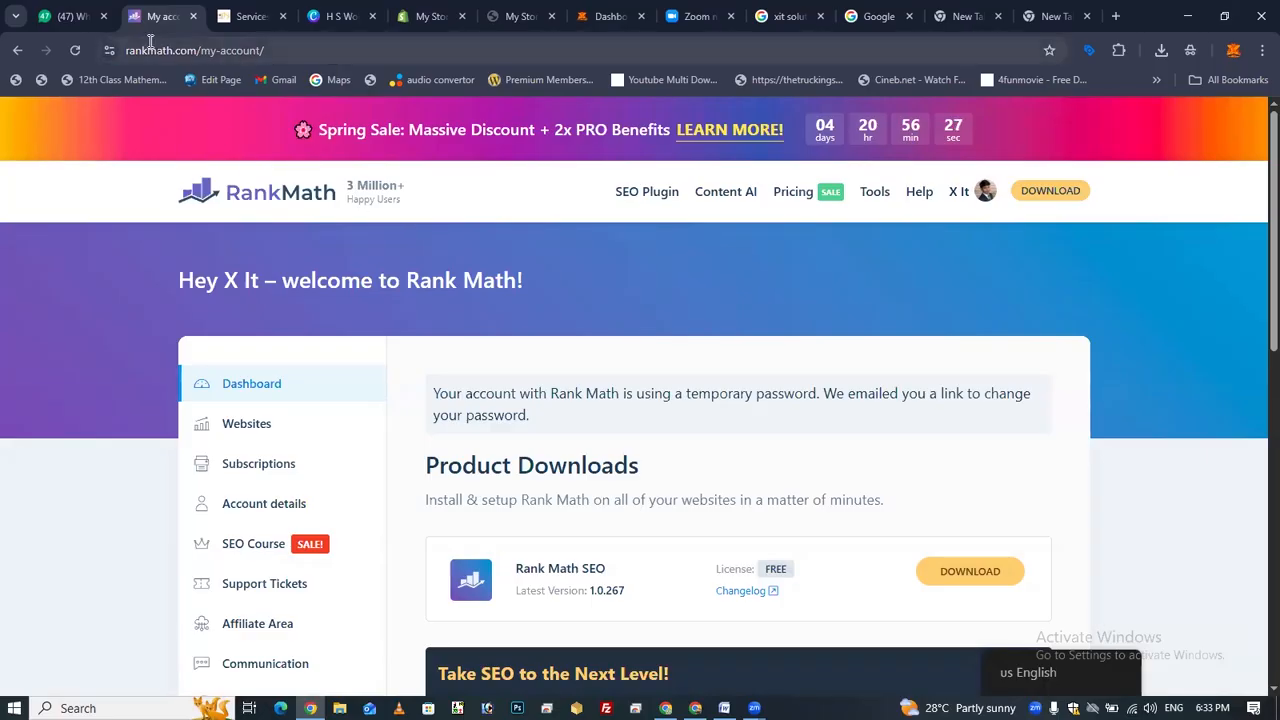
Look over the Rank Math account dashboard and the first page of its connected websites
scroll(517, 395, down, 7)
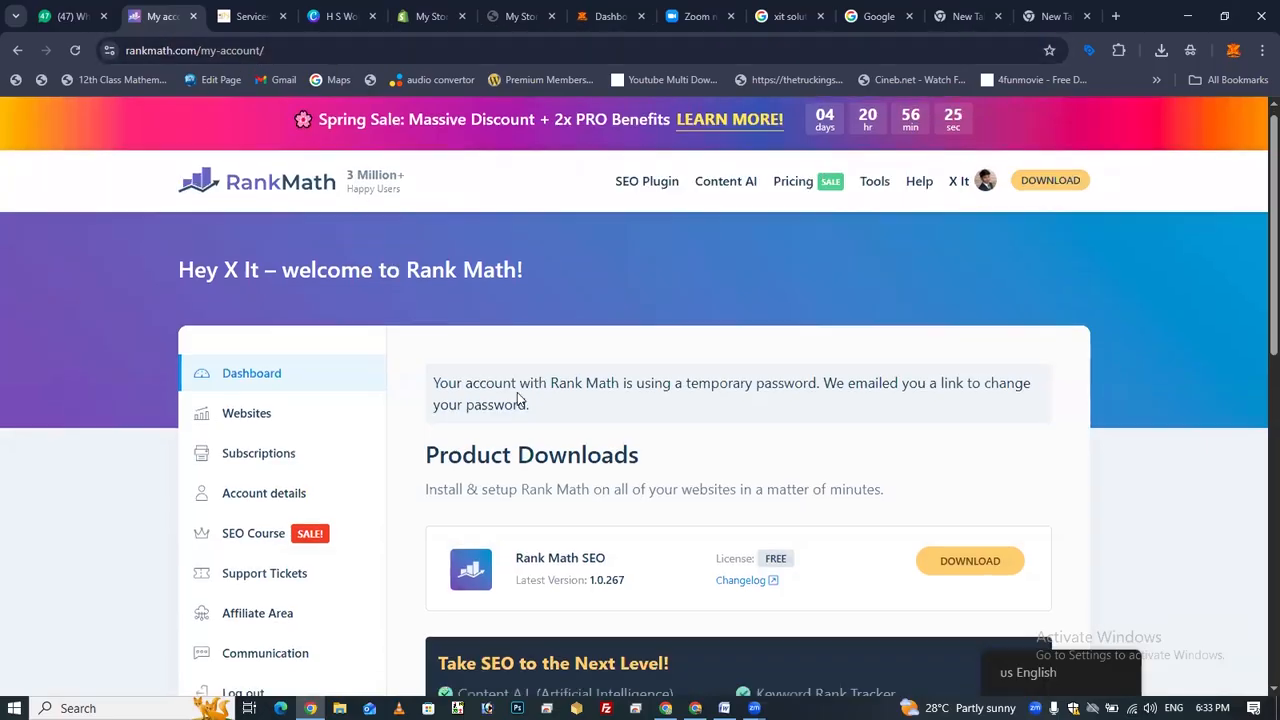
scroll(516, 404, up, 8)
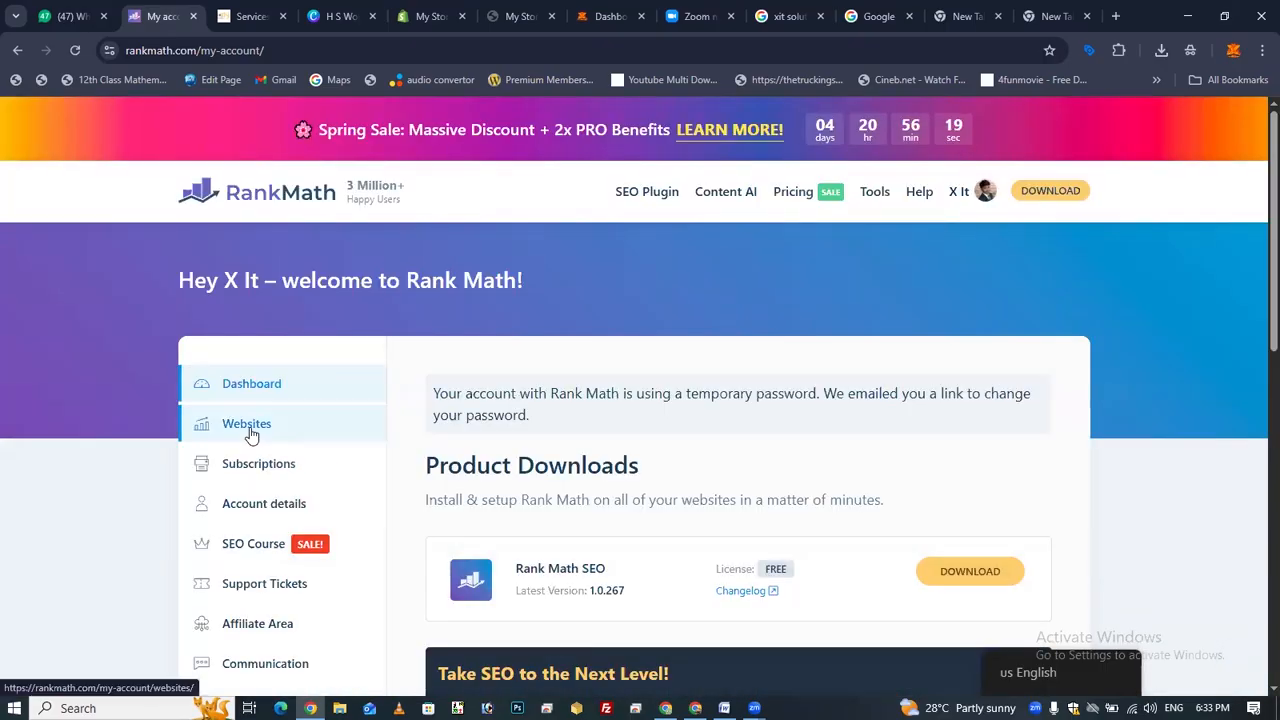
click(252, 430)
scroll(1188, 437, down, 4)
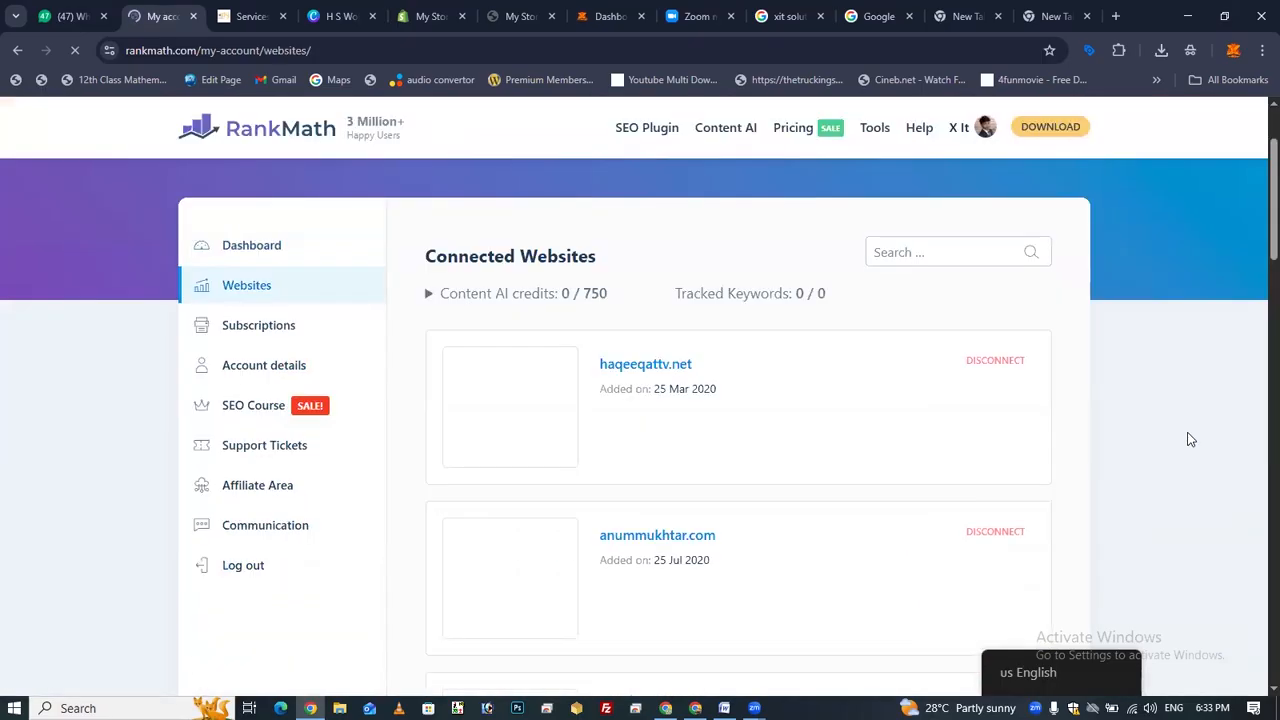
scroll(765, 368, down, 6)
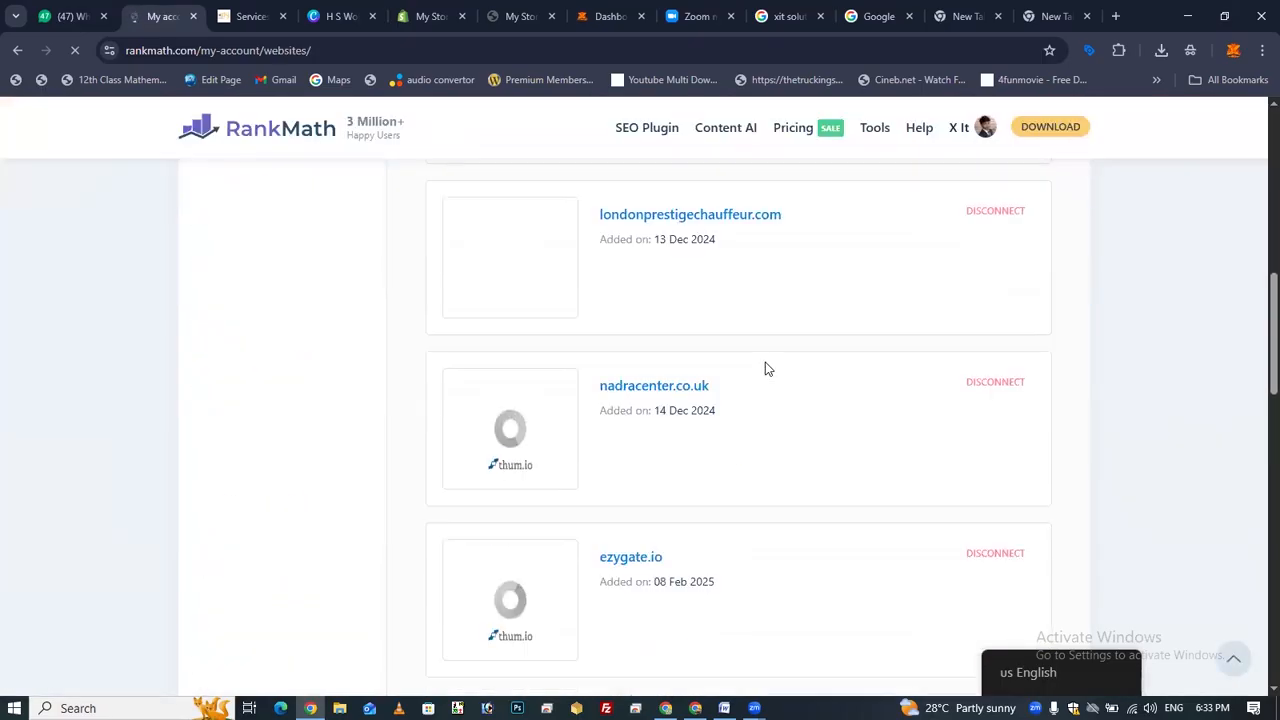
scroll(762, 369, down, 6)
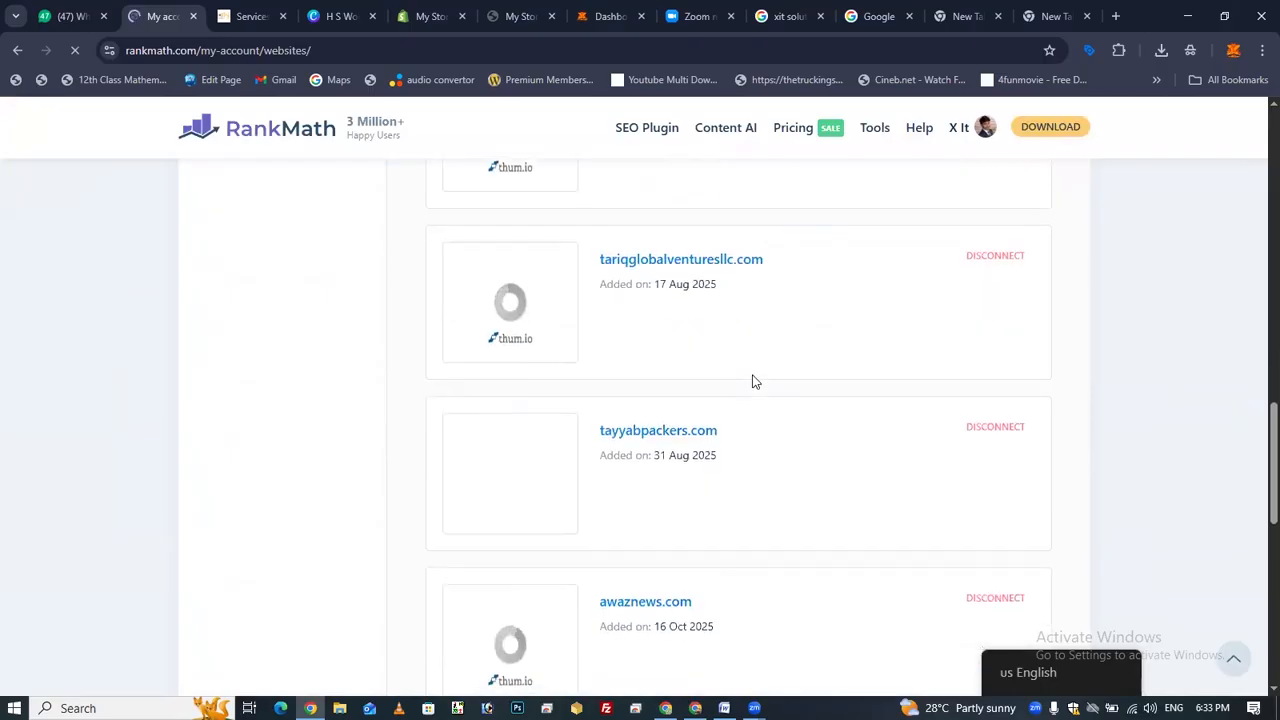
scroll(753, 383, down, 2)
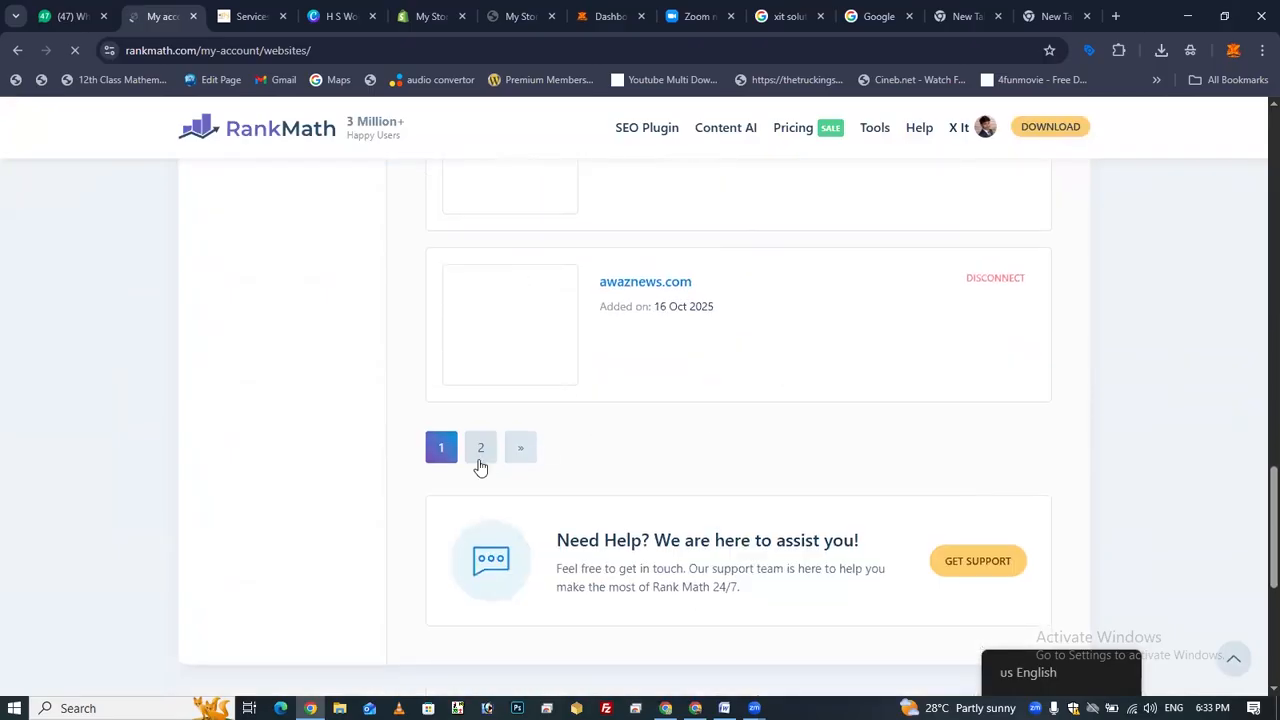
Disconnect msmorfal.com on page 2 of the connected websites and confirm its removal
click(480, 458)
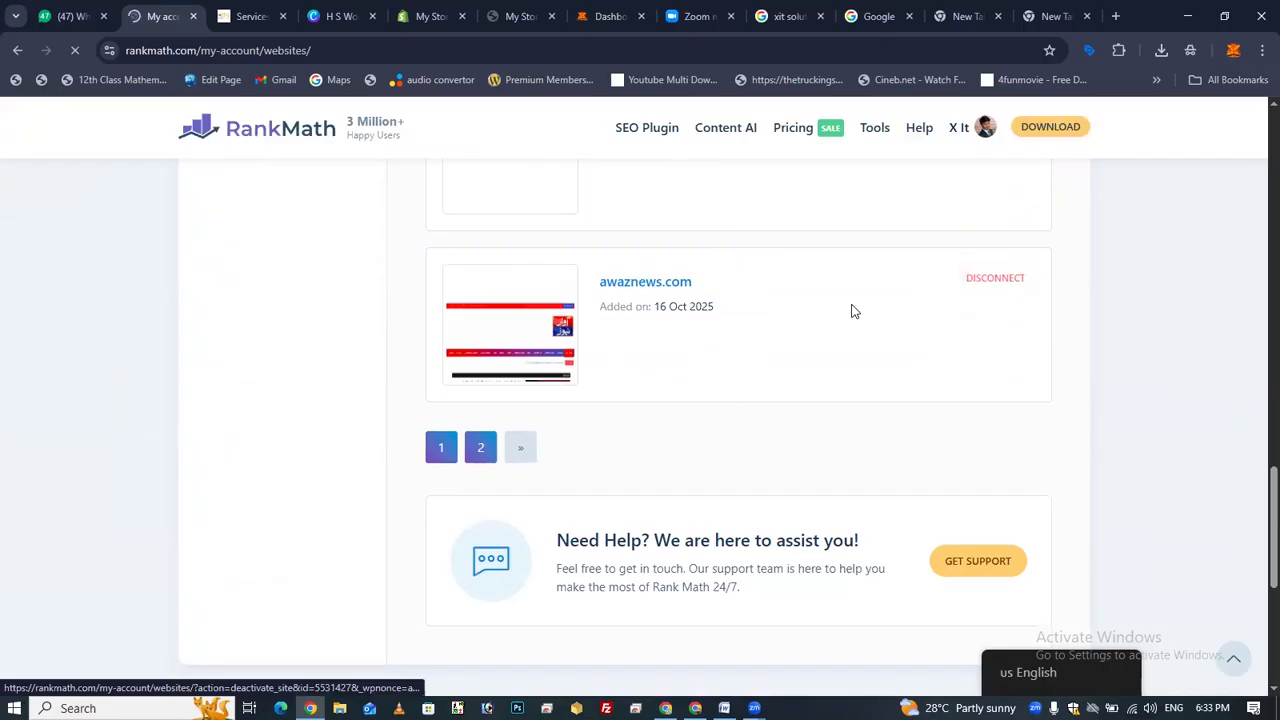
scroll(884, 449, down, 6)
scroll(883, 449, down, 3)
scroll(883, 449, up, 9)
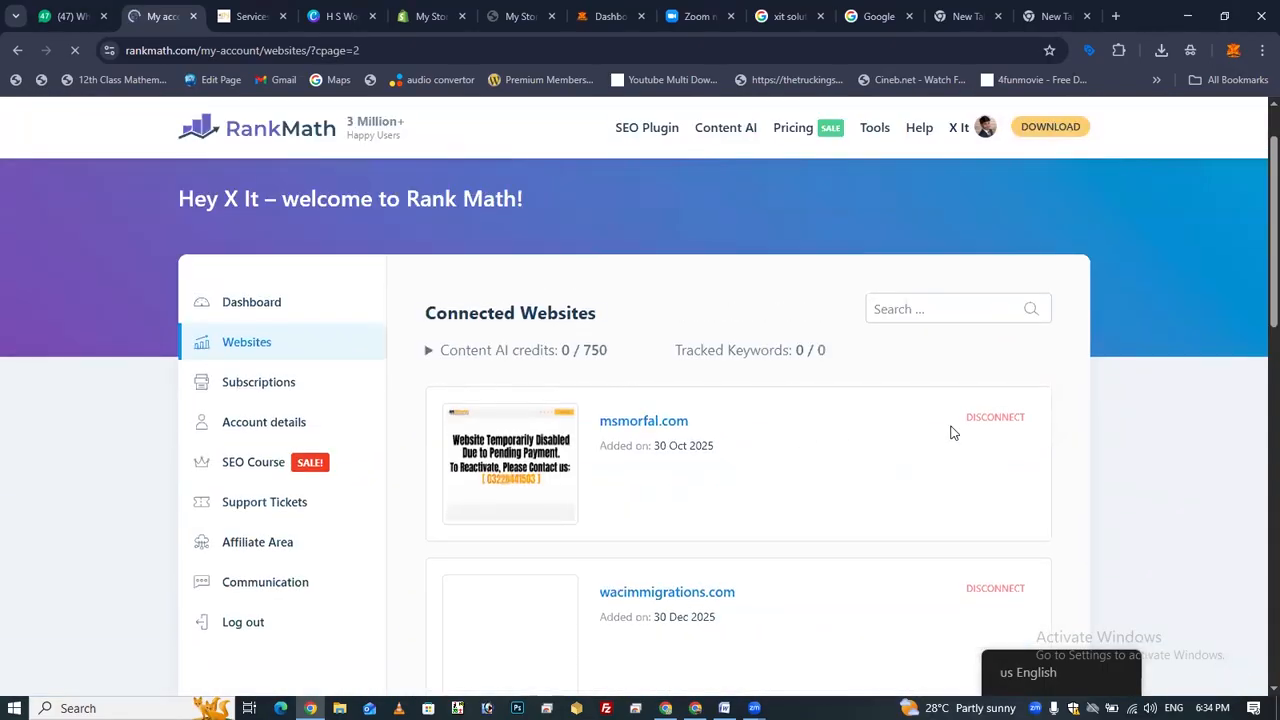
click(1008, 427)
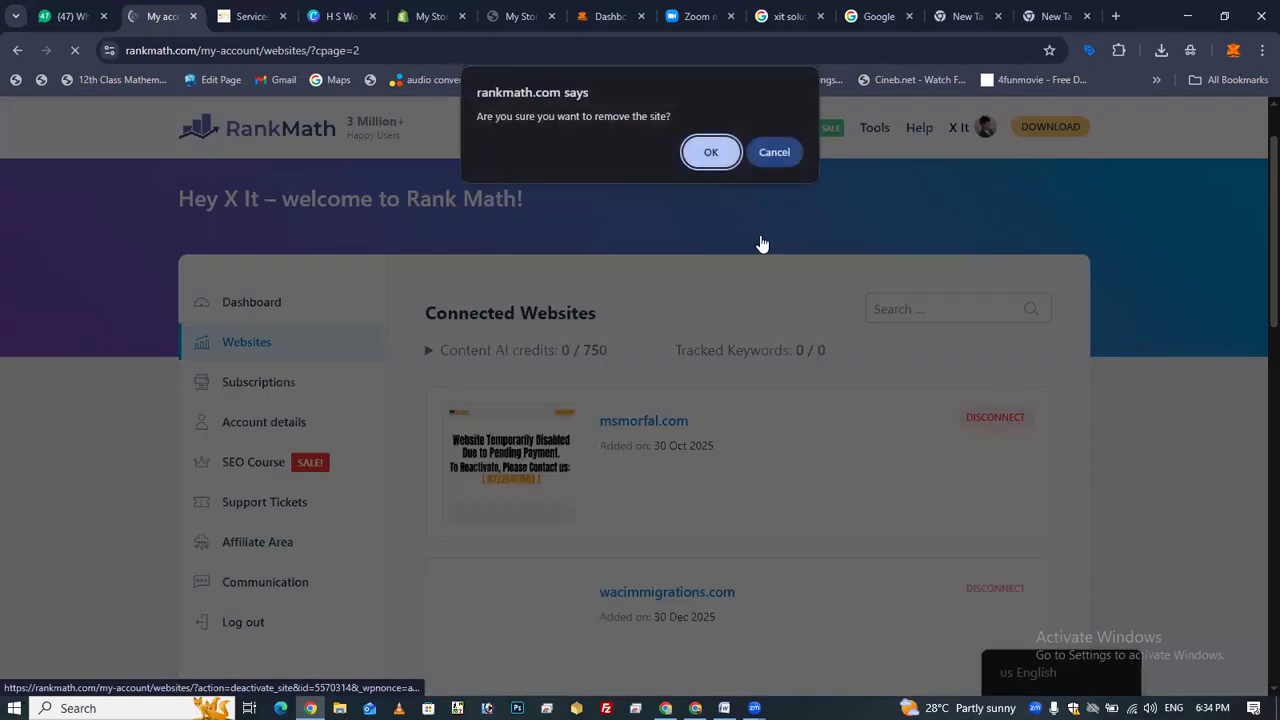
click(728, 155)
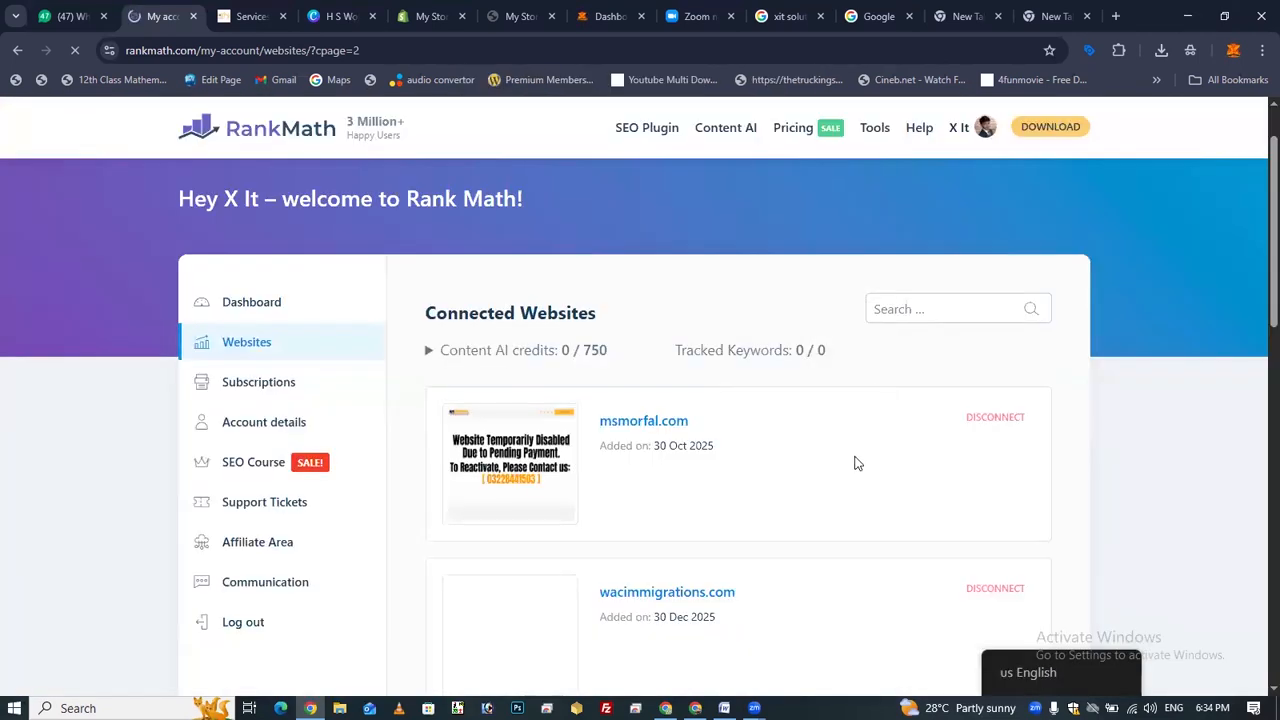
Review the remaining connected websites on both pages of the list
scroll(1085, 418, down, 20)
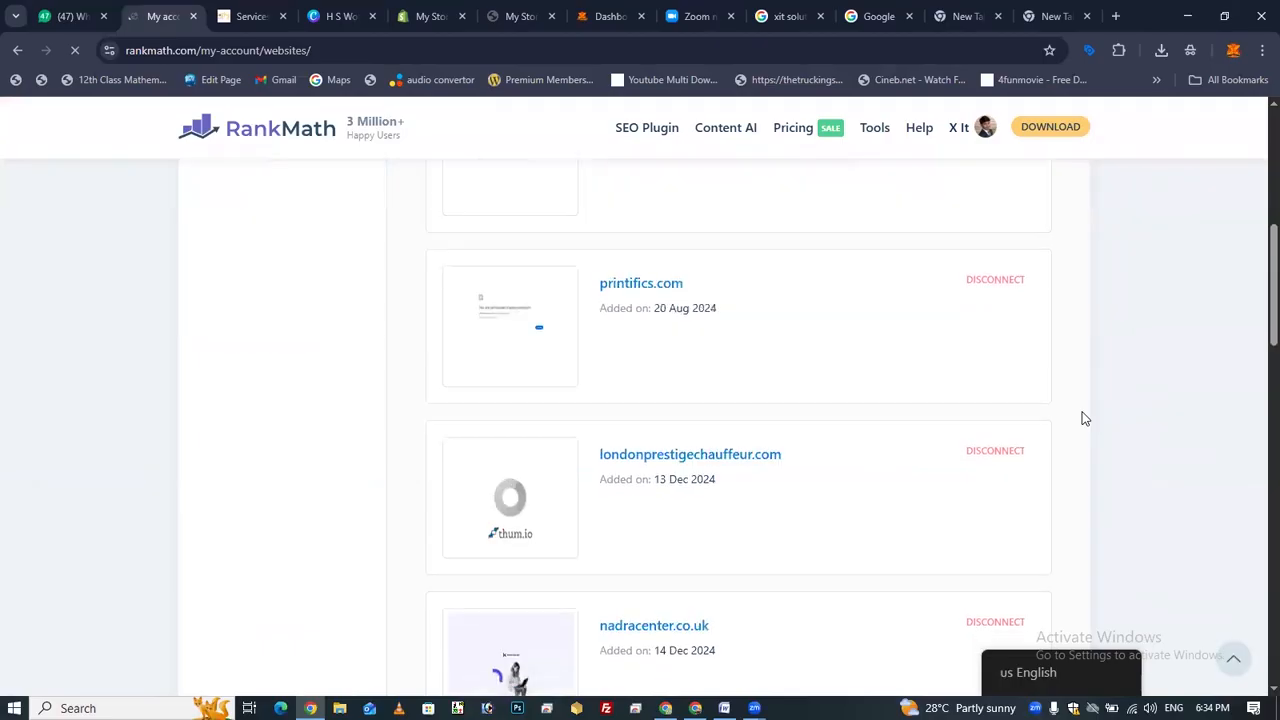
scroll(658, 449, down, 2)
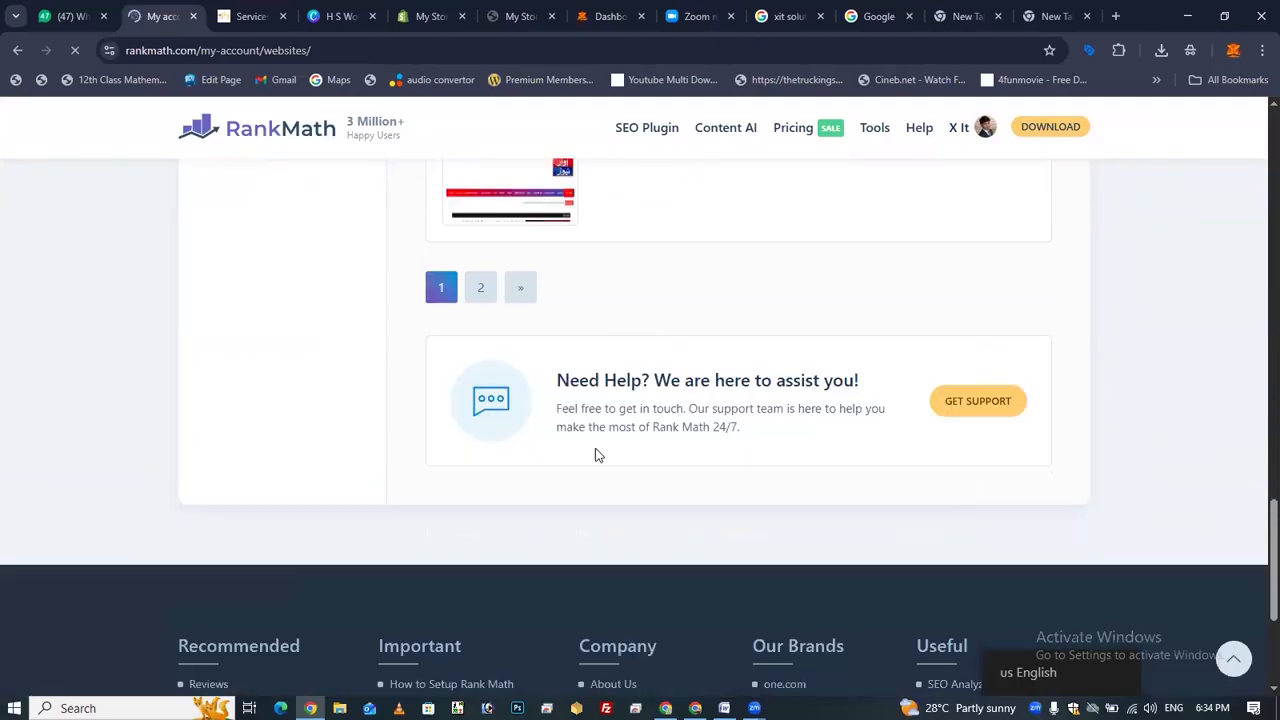
click(480, 288)
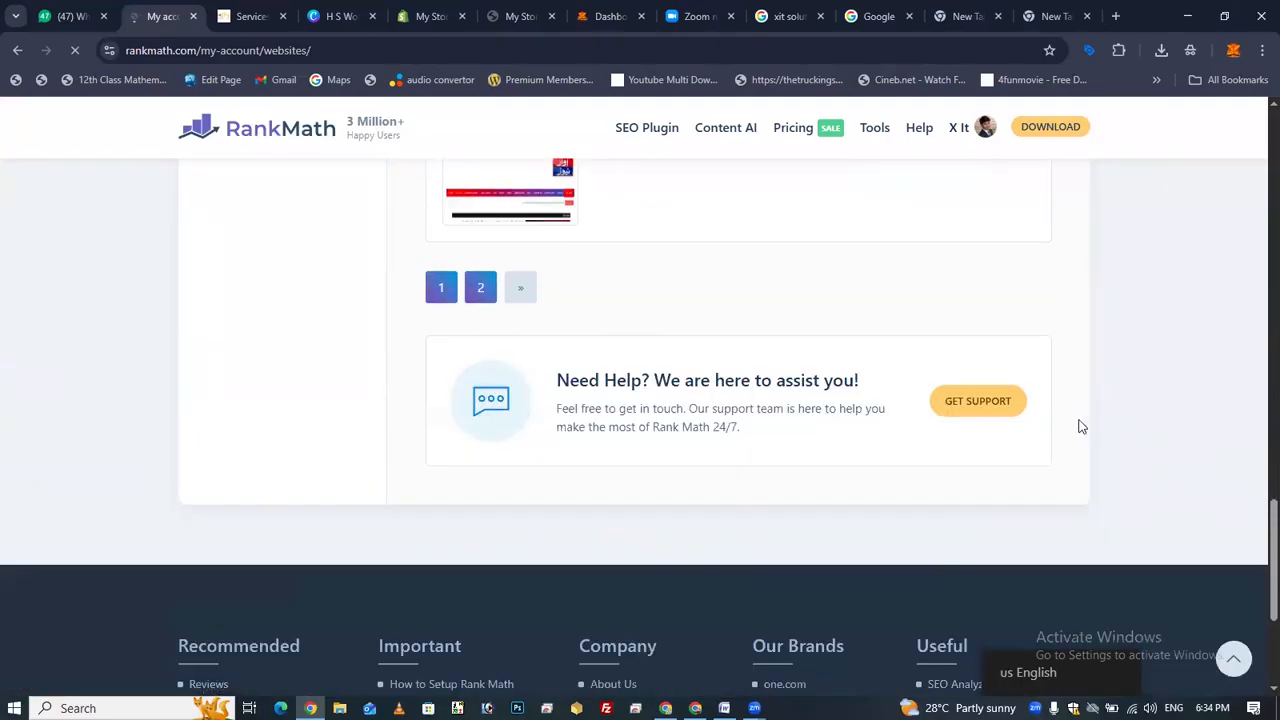
scroll(1100, 440, down, 3)
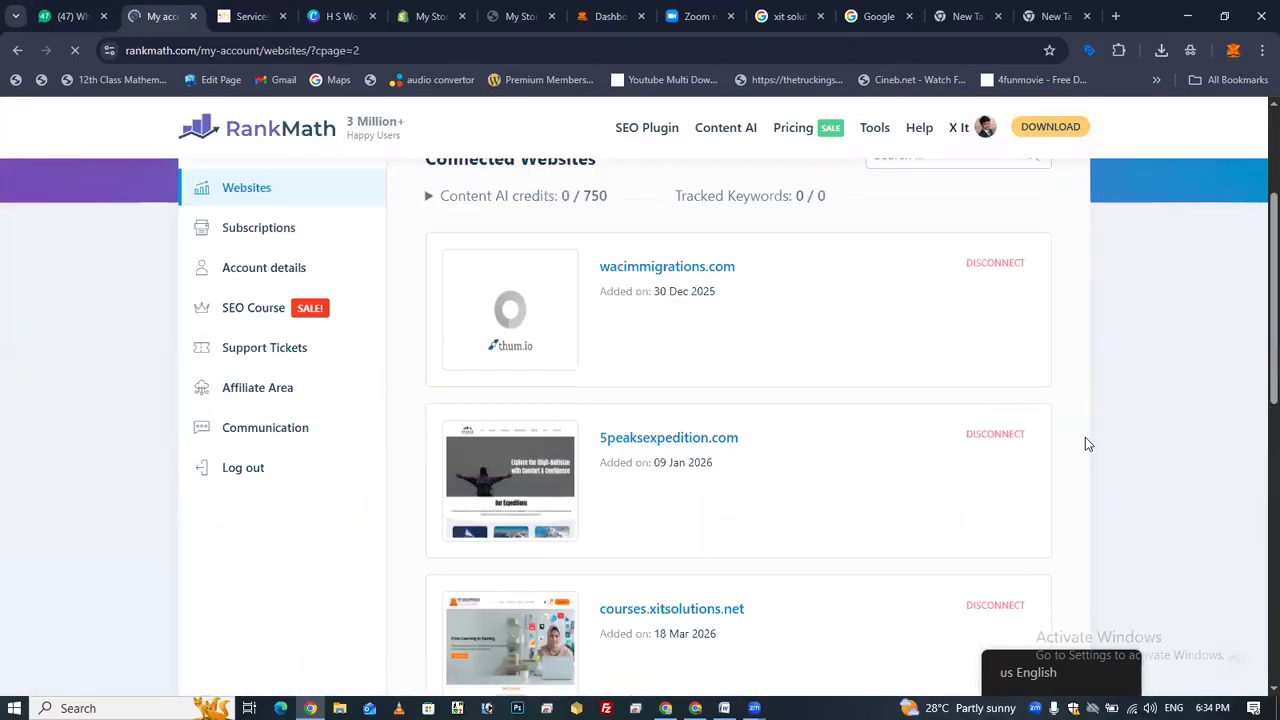
scroll(846, 355, down, 5)
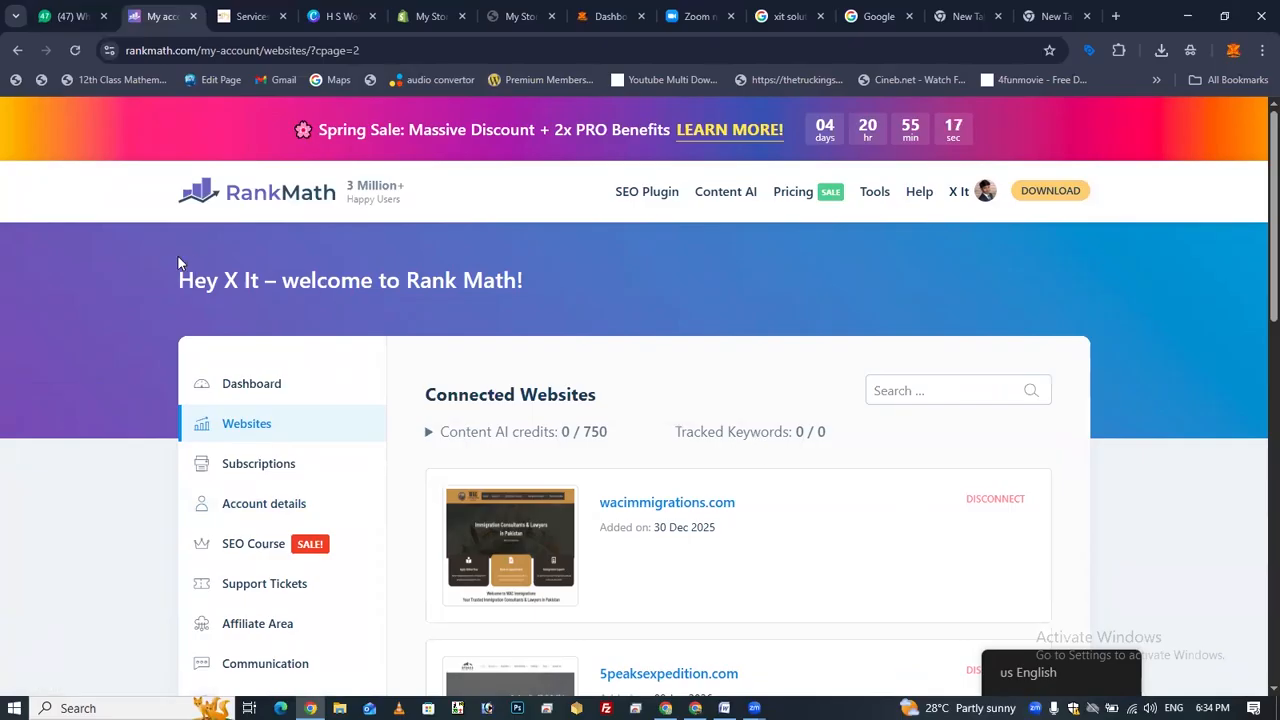
Switch to WhatsApp, open the hostingersite.com homepage link from the chat in a new tab, and return to the Rank Math account
click(63, 19)
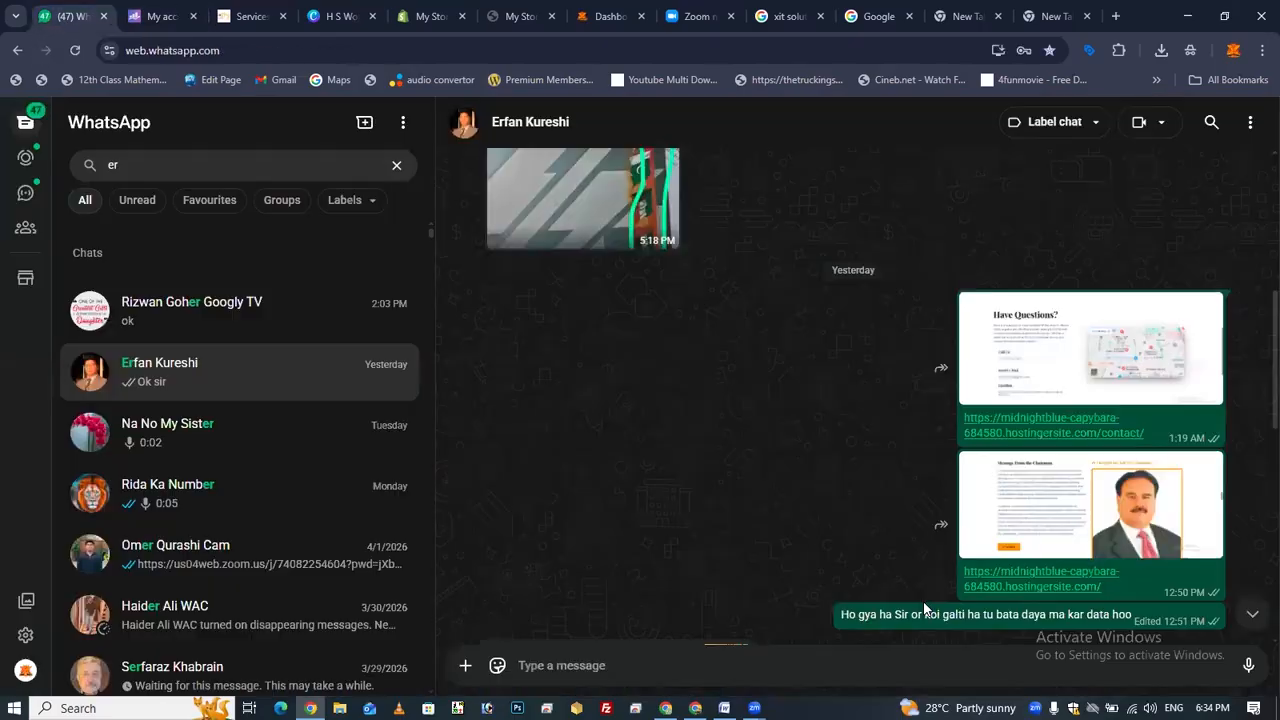
click(1026, 590)
click(228, 17)
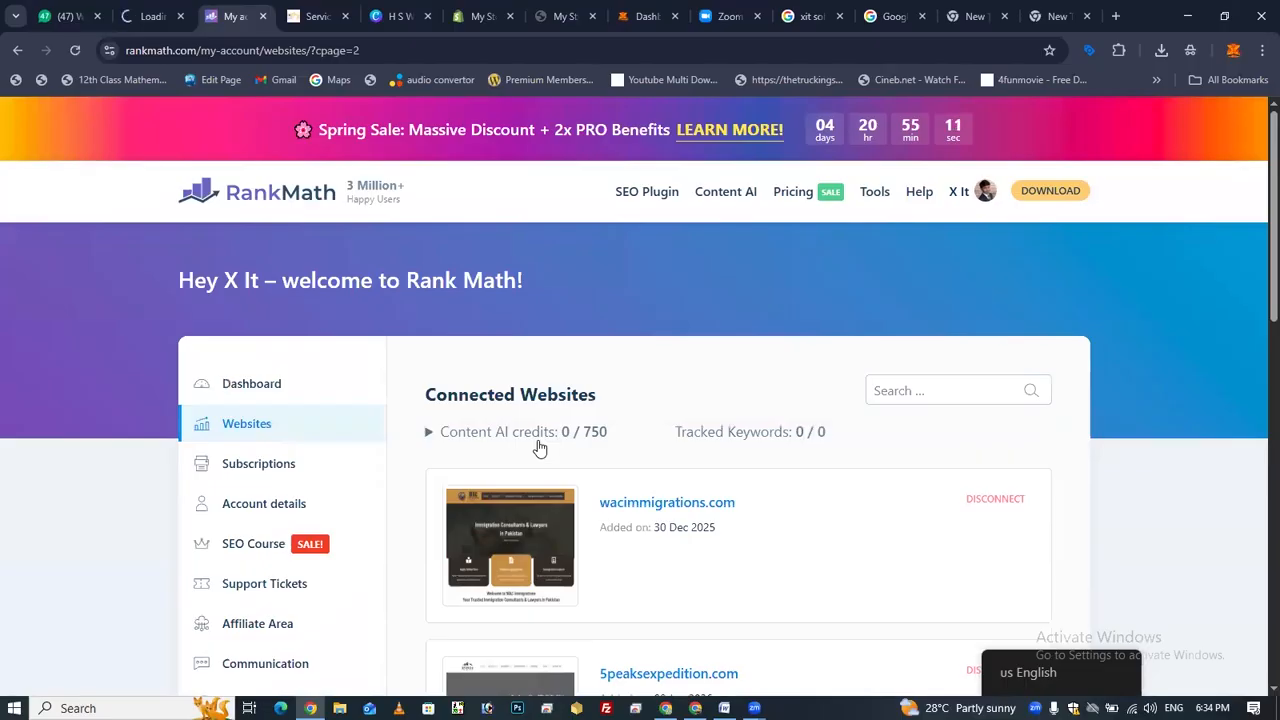
Check page 2 of the connected websites once more and view the account's subscriptions and billing
scroll(536, 448, down, 6)
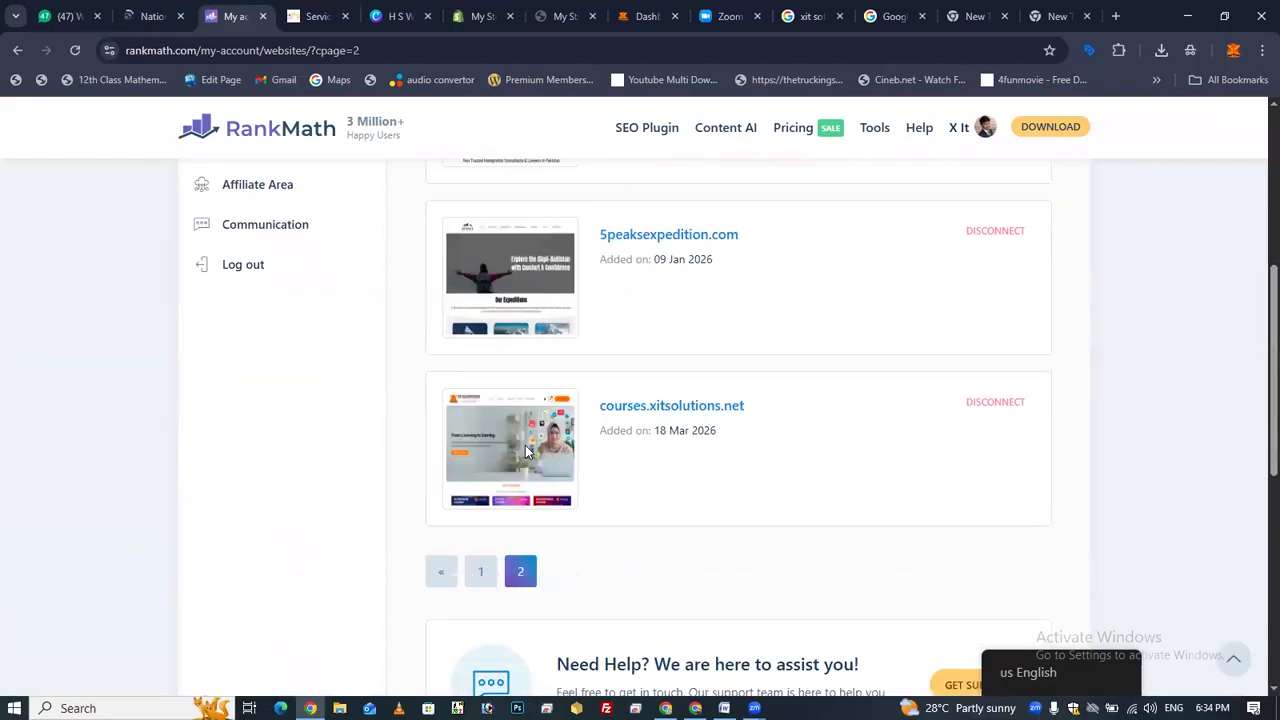
scroll(501, 451, up, 10)
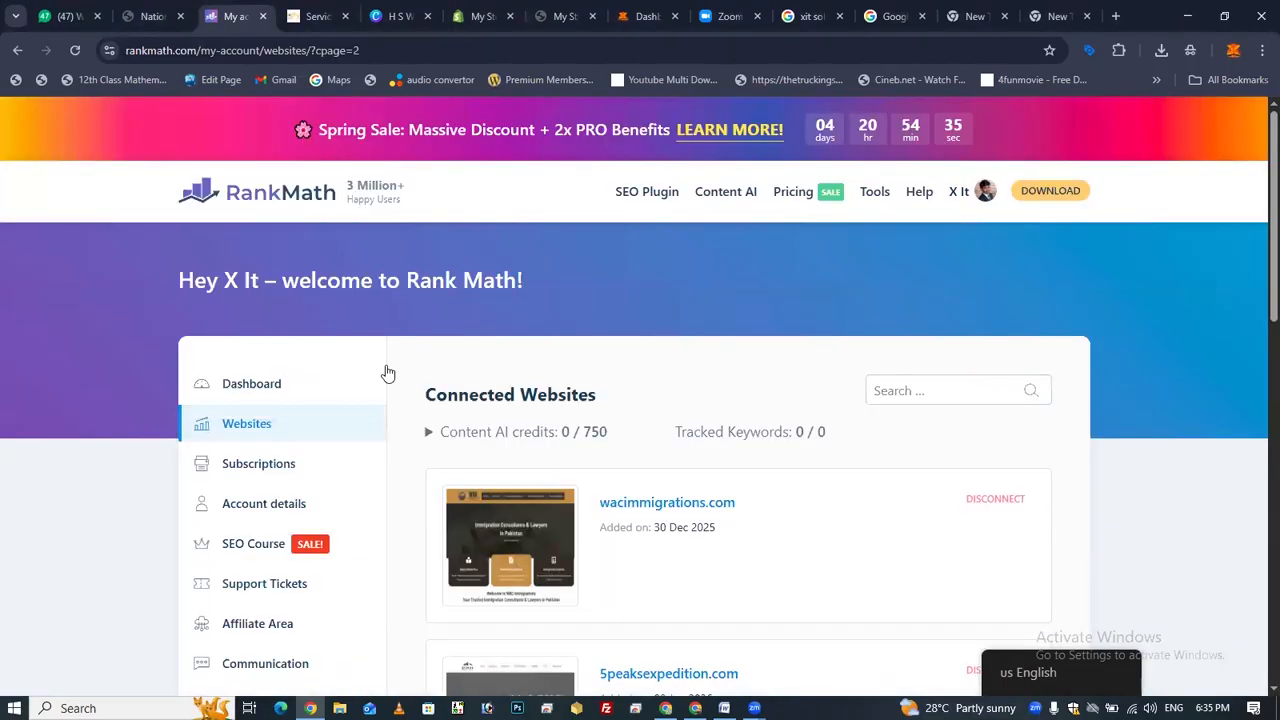
click(286, 500)
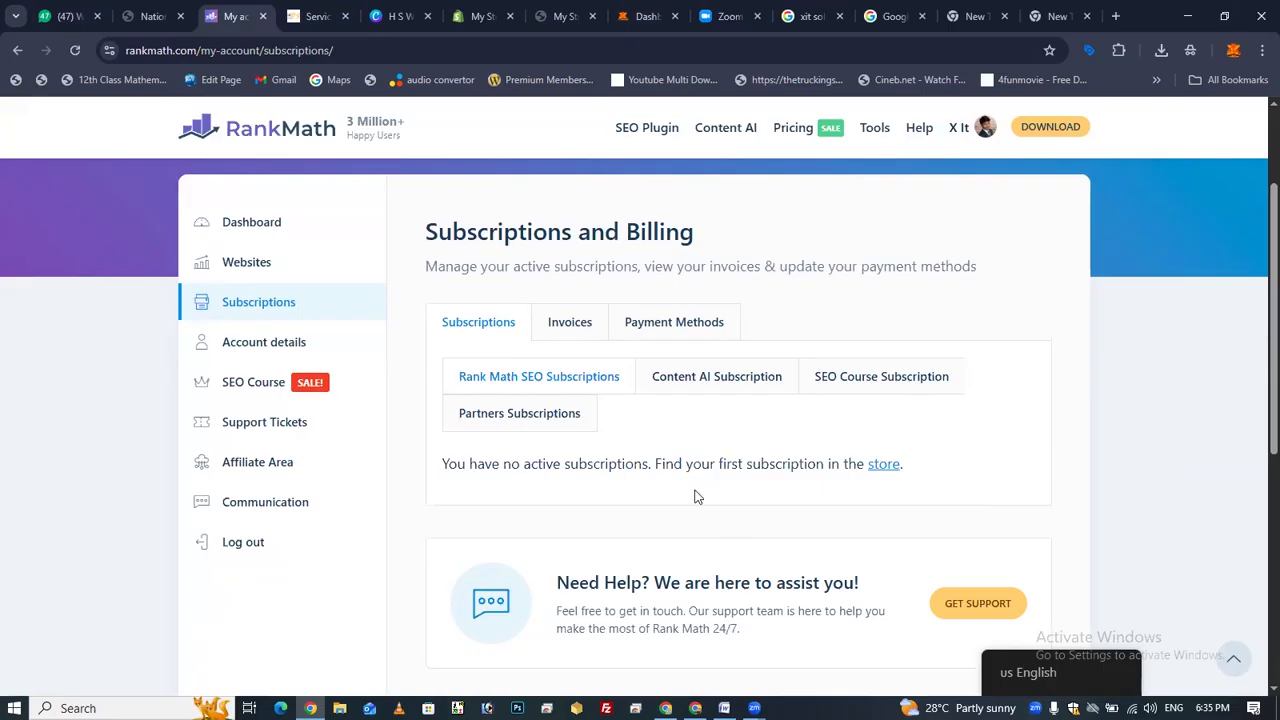
Review the account details from the username and profile fields to the password change section, and select the API key
click(281, 340)
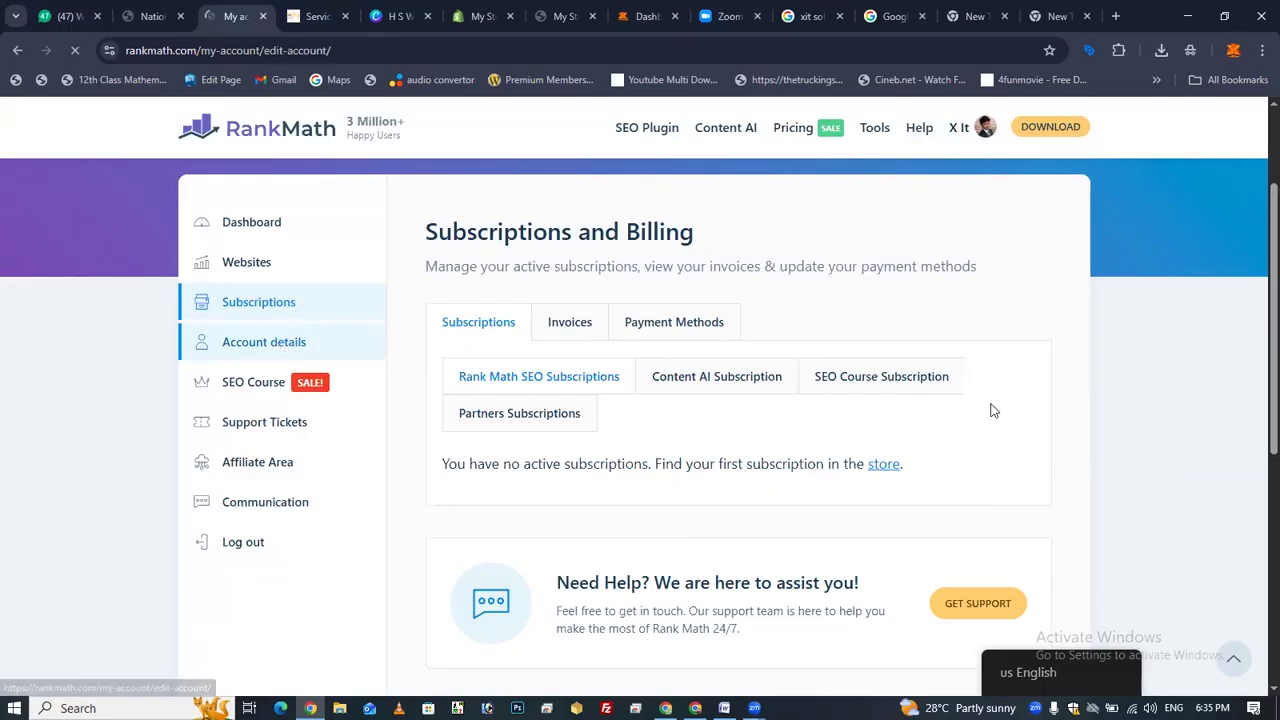
scroll(600, 450, down, 3)
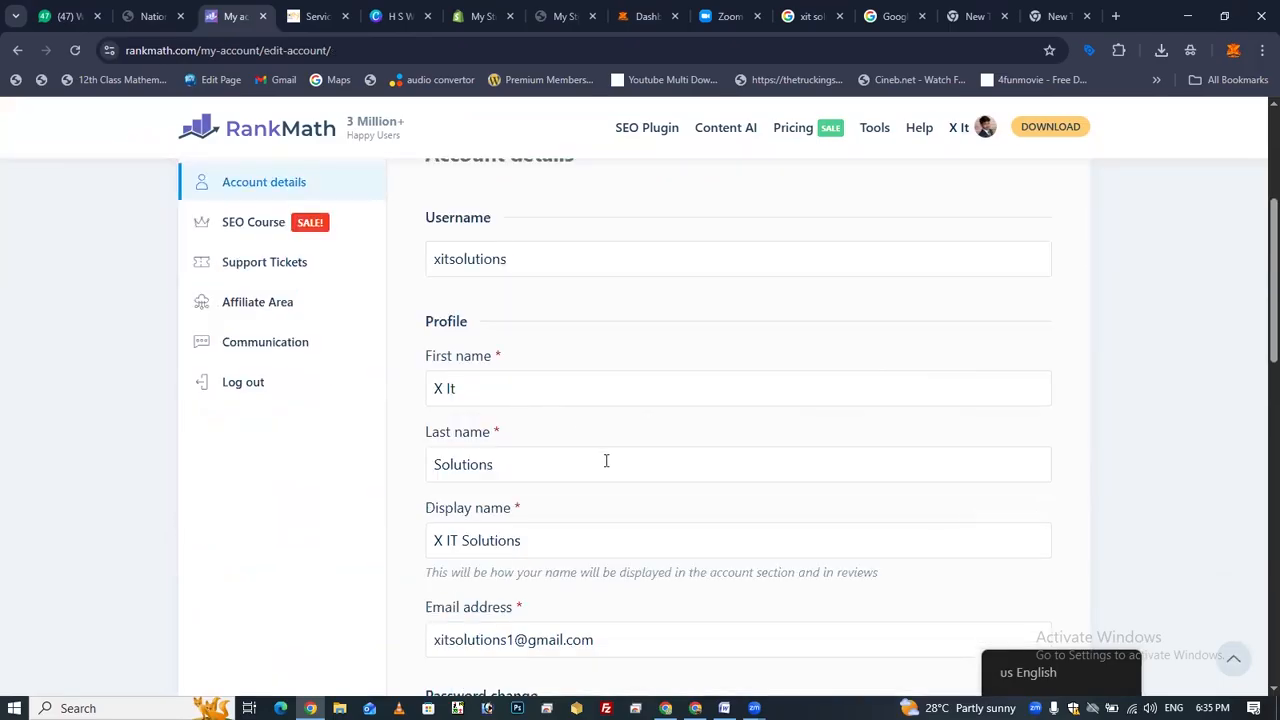
scroll(606, 460, down, 3)
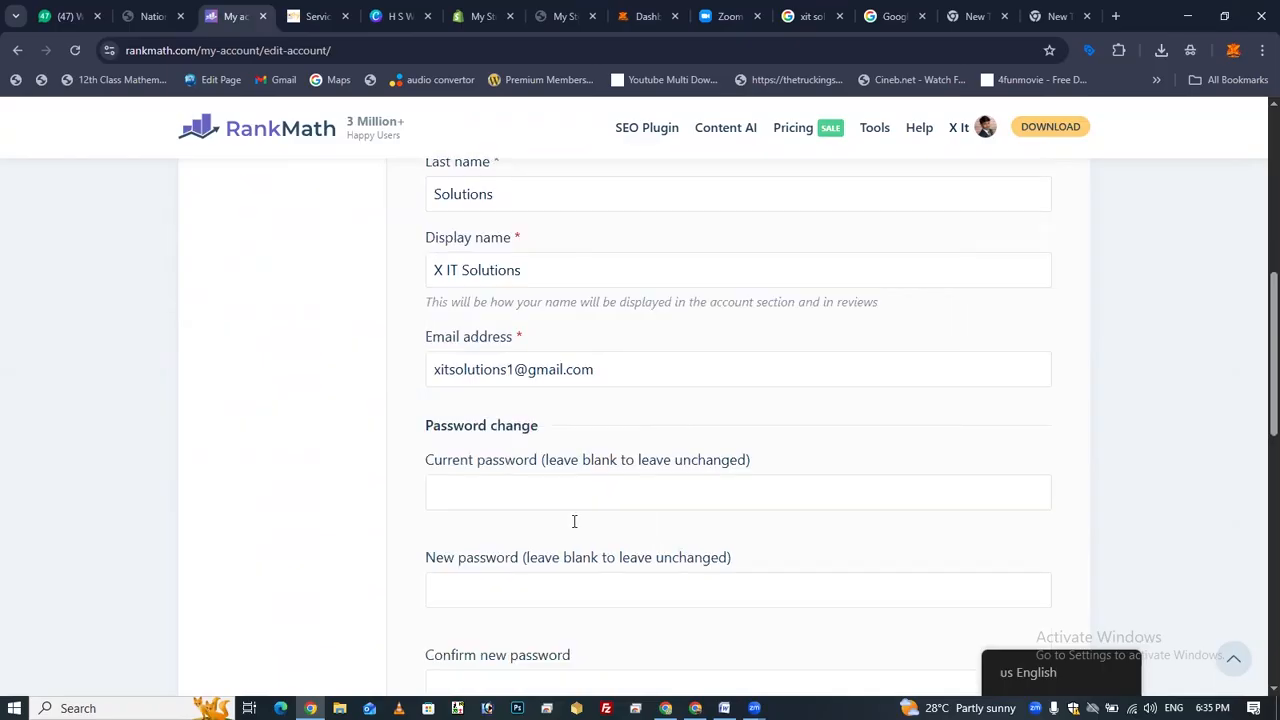
scroll(637, 455, down, 3)
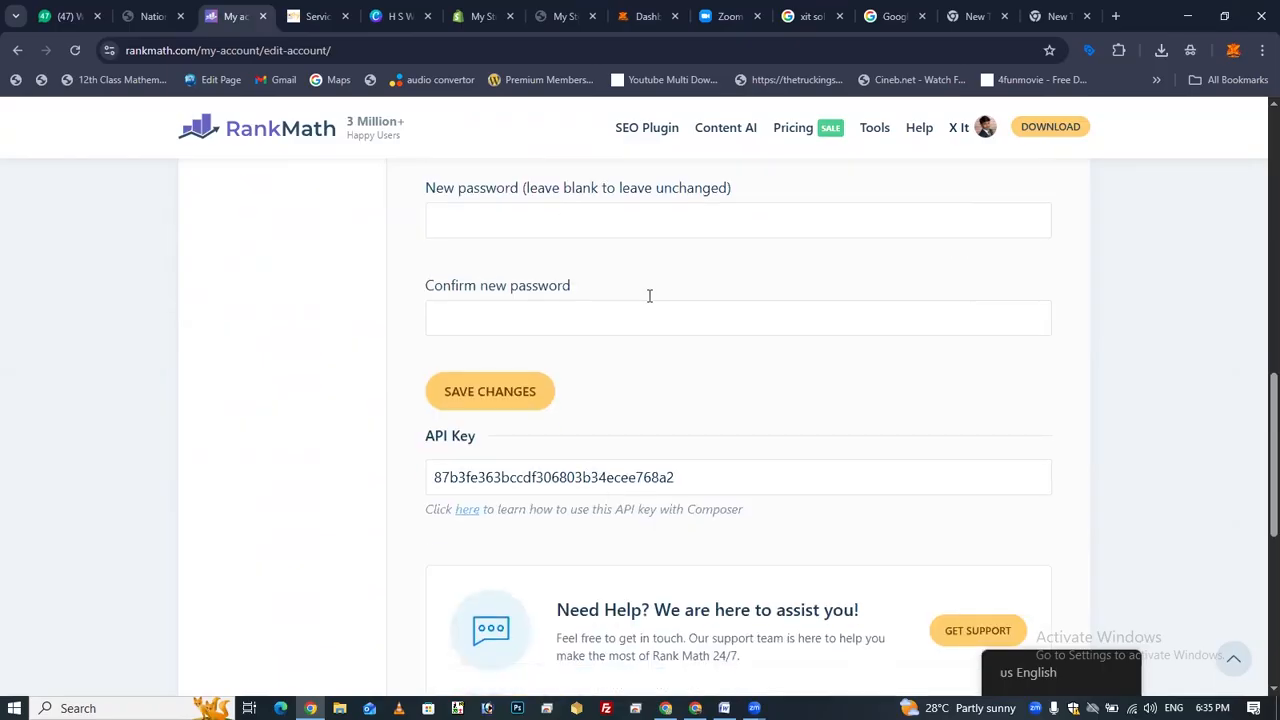
scroll(649, 296, down, 2)
click(710, 316)
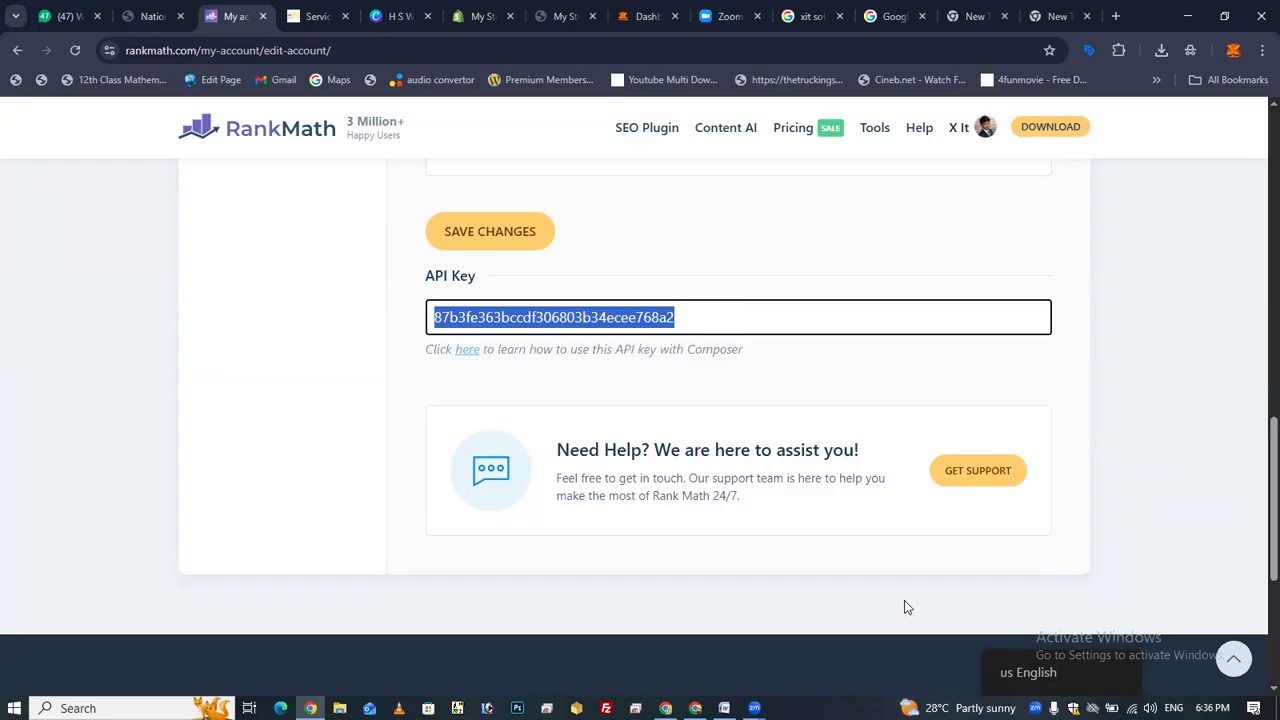
scroll(767, 389, up, 2)
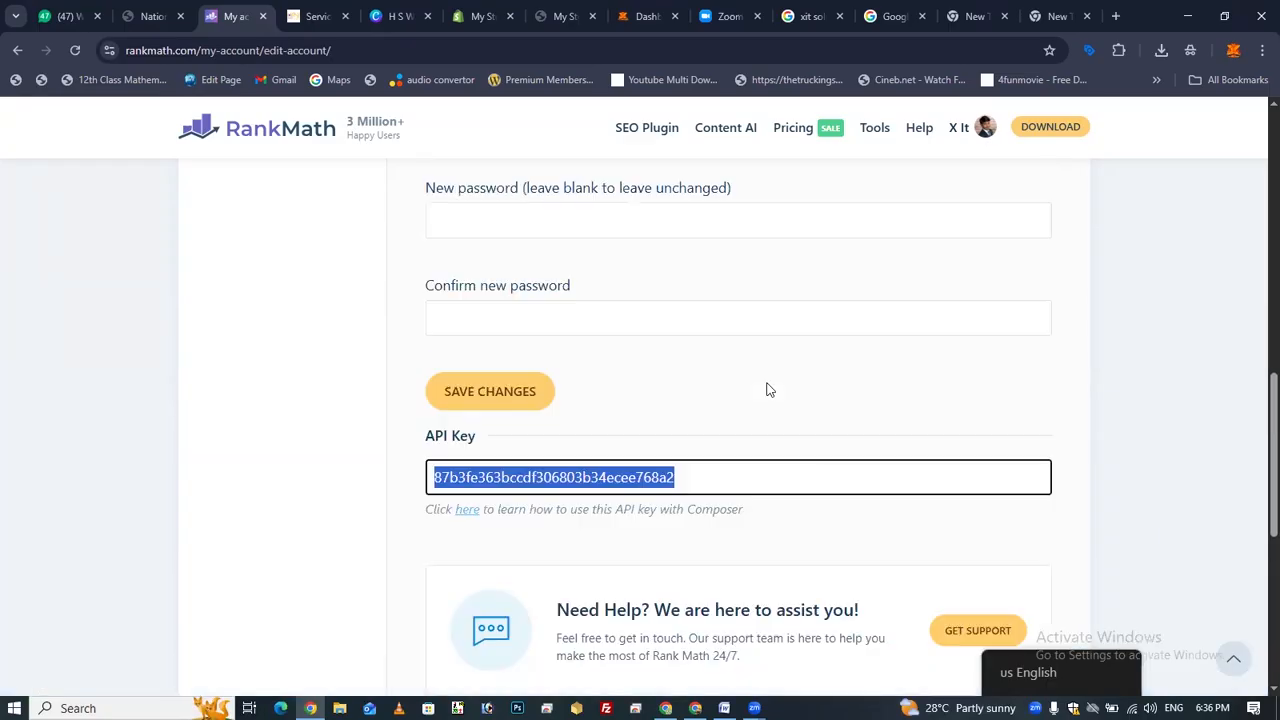
scroll(769, 389, up, 2)
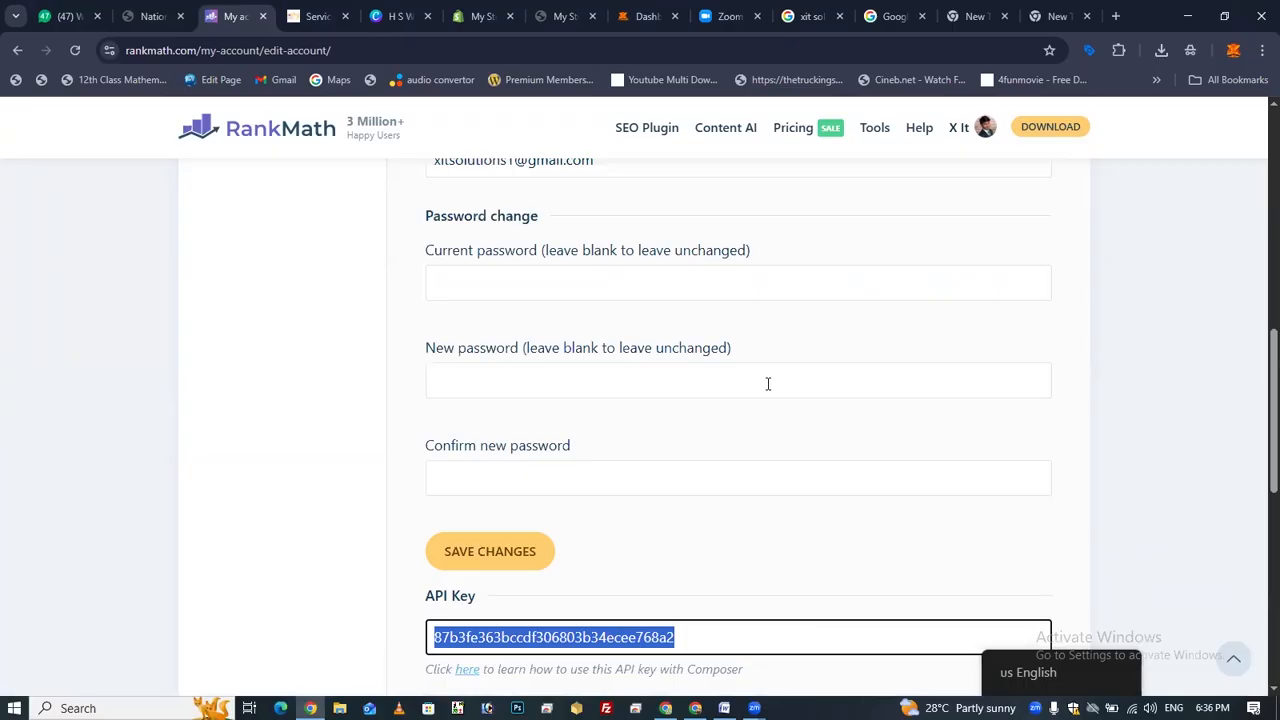
scroll(768, 384, up, 10)
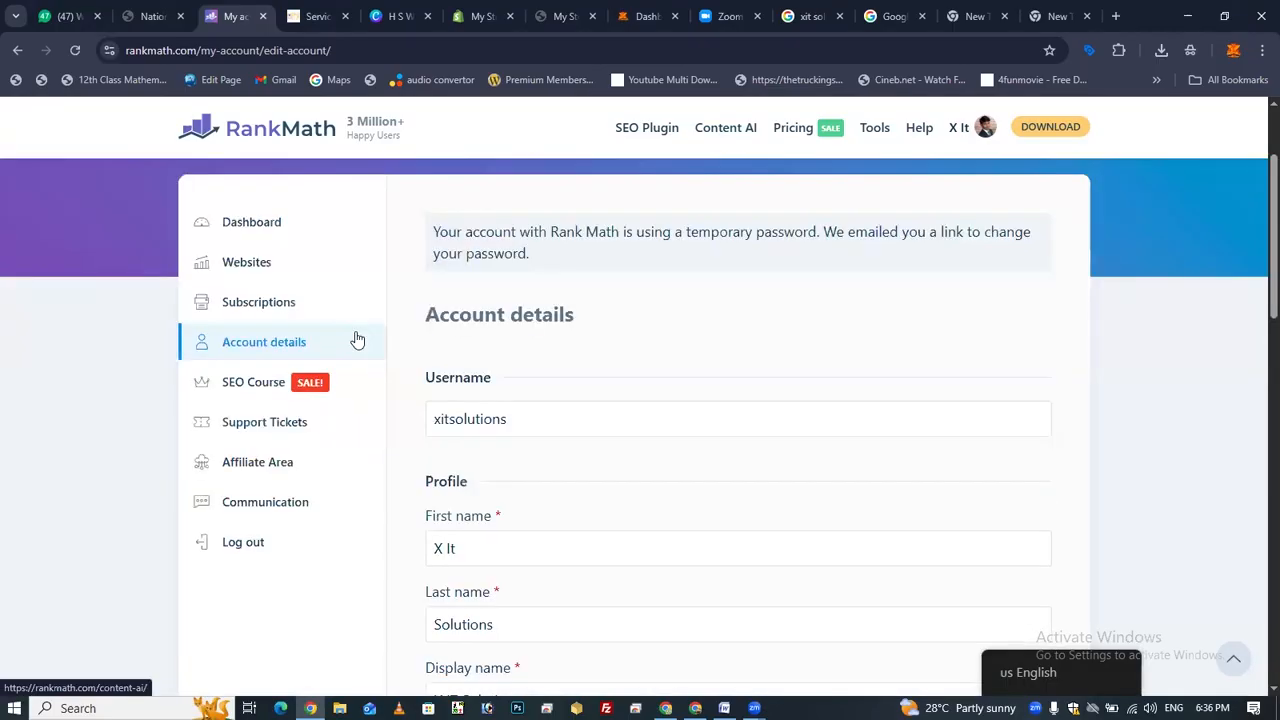
Look through the SEO Course modules, from SEO Foundations to the Conclusion
click(250, 399)
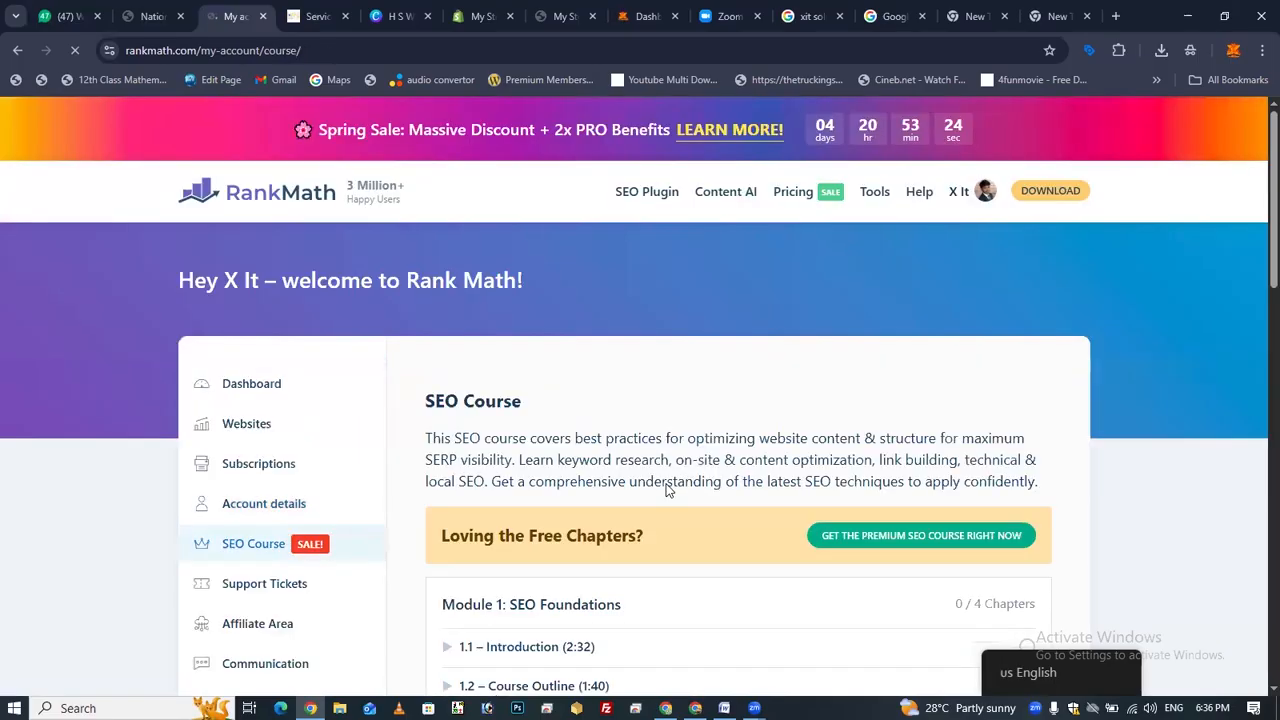
scroll(648, 416, down, 3)
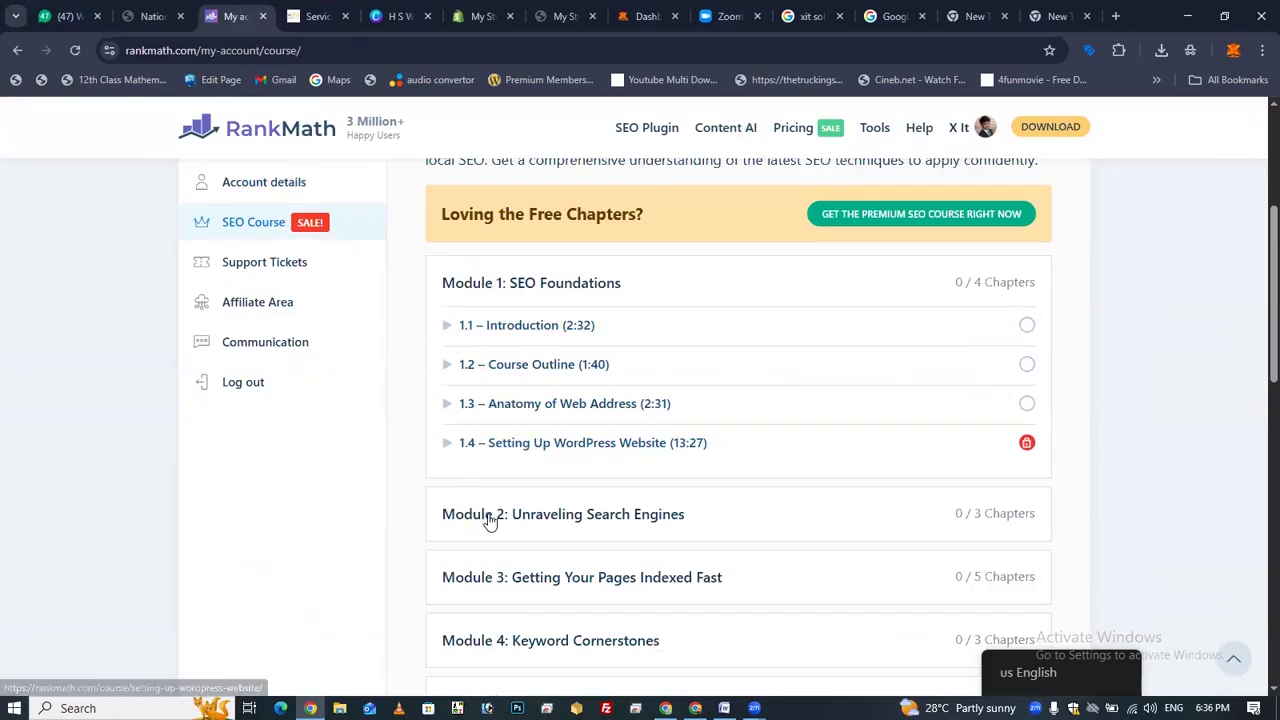
scroll(655, 448, down, 4)
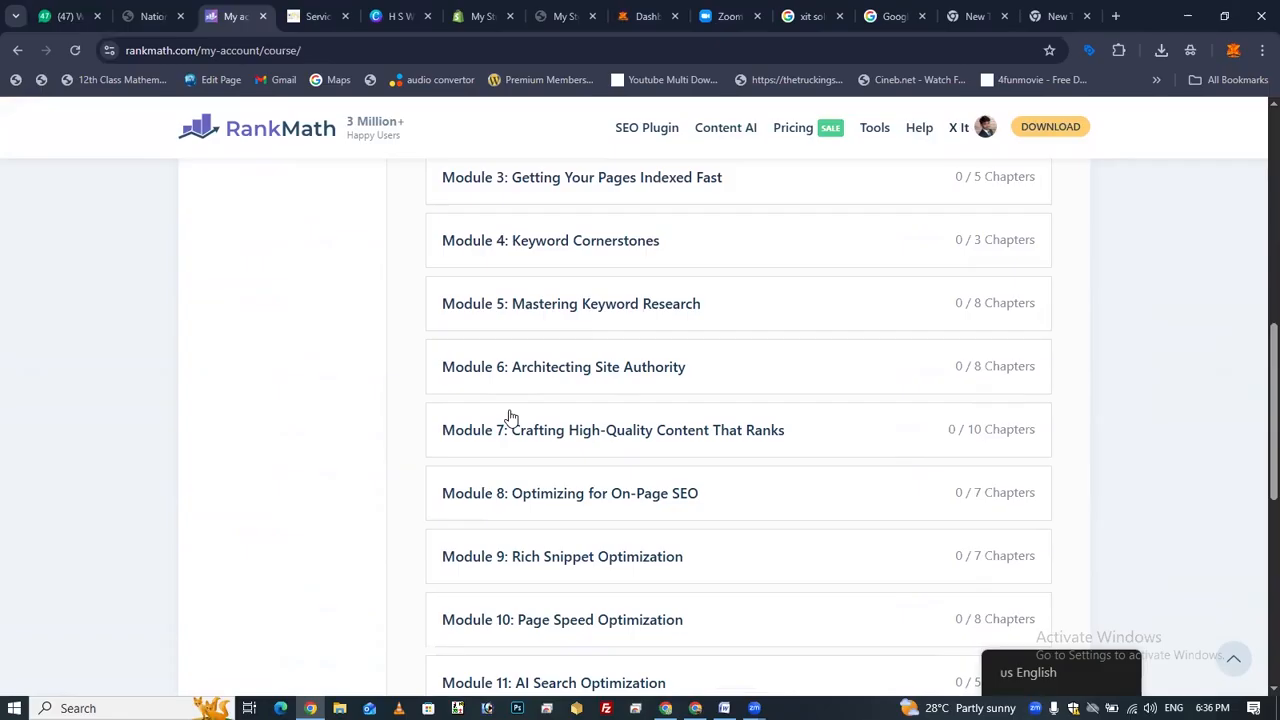
scroll(674, 449, down, 3)
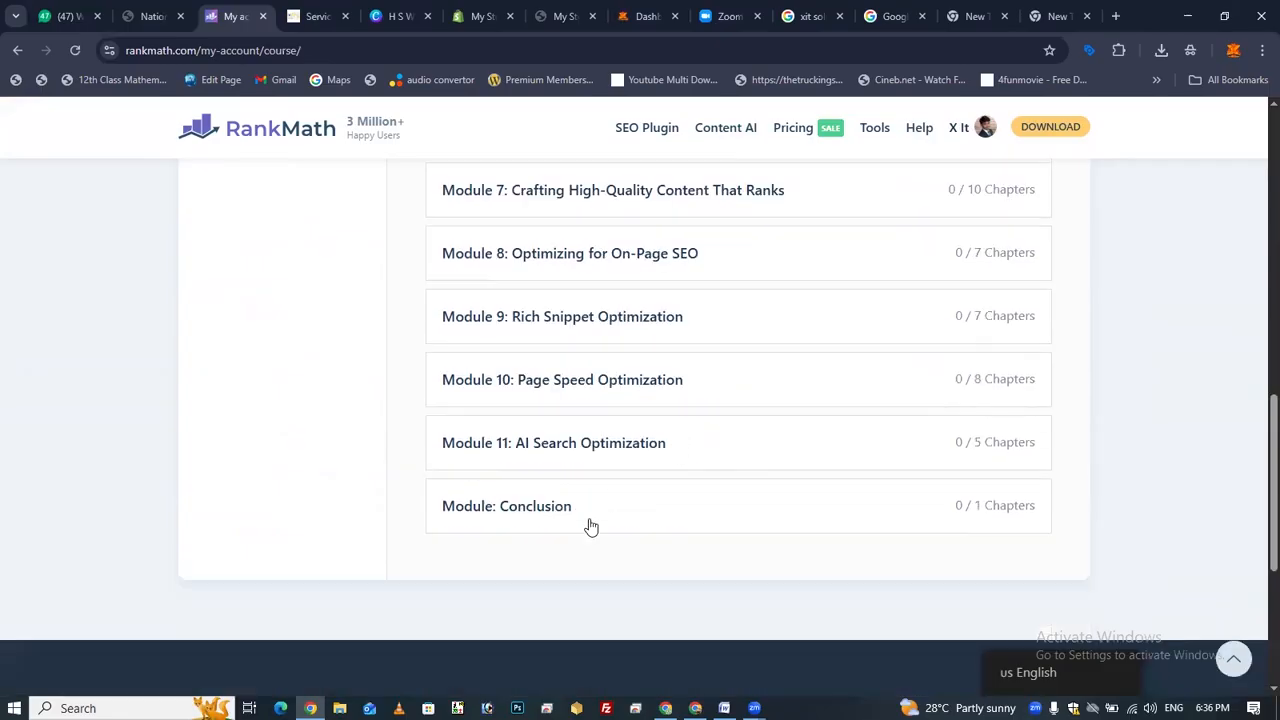
scroll(683, 517, up, 6)
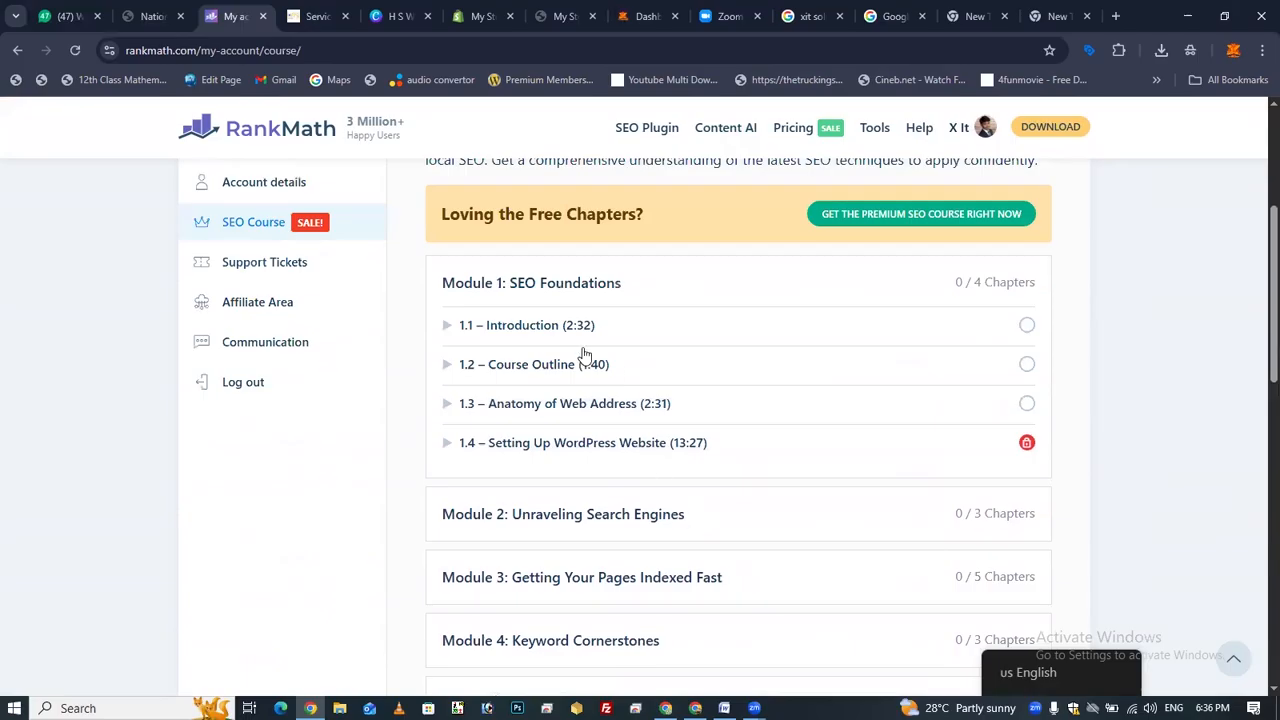
Check the account's support tickets and view the Affiliate Area registration form
click(284, 277)
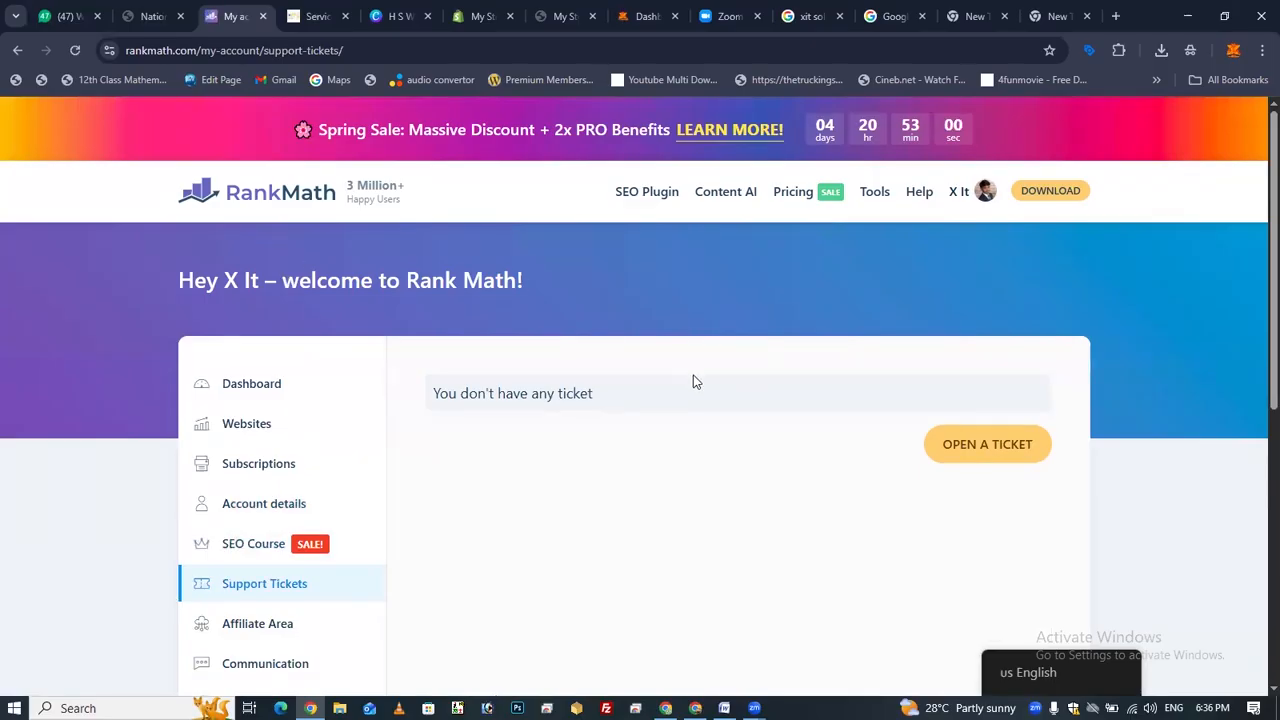
scroll(697, 382, down, 1)
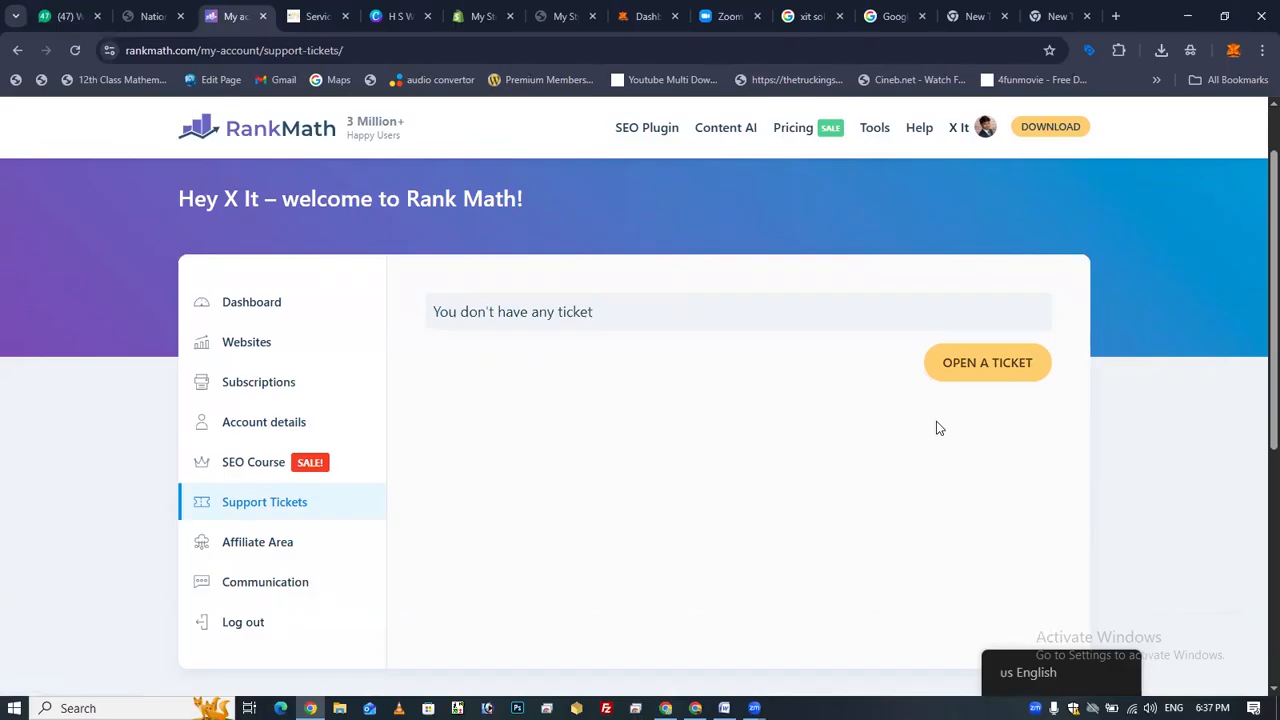
scroll(773, 428, down, 1)
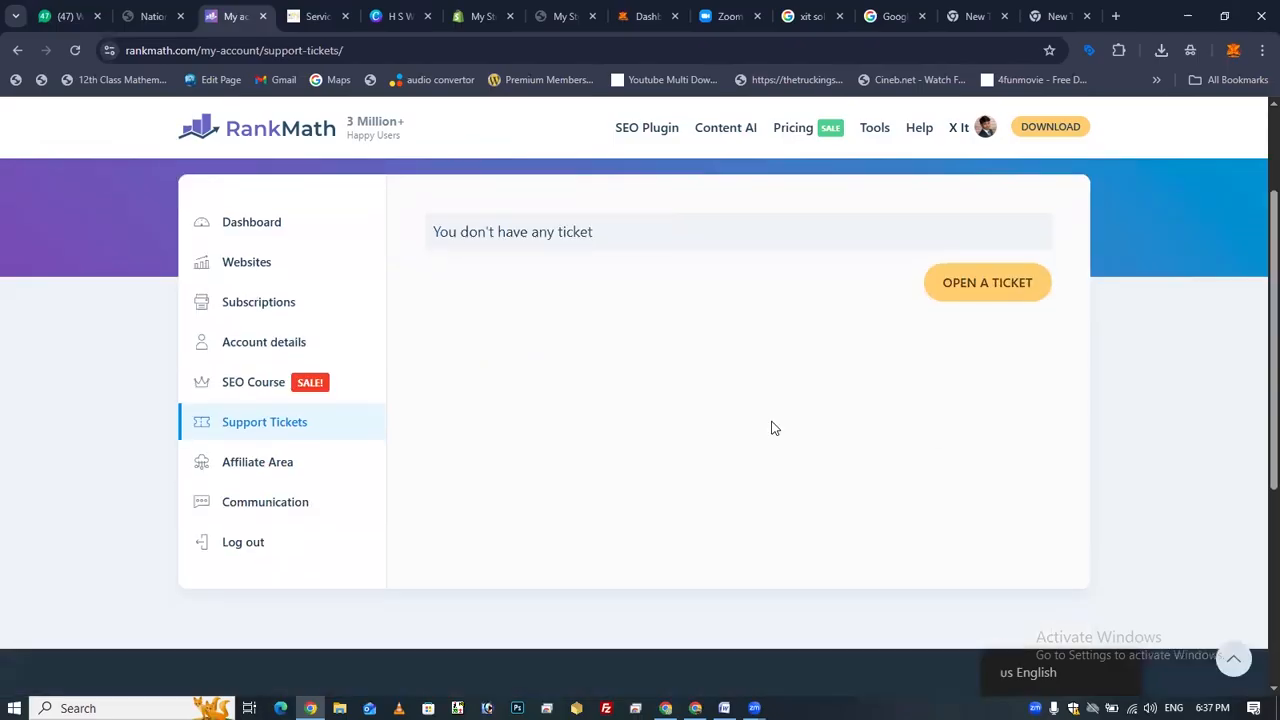
click(237, 480)
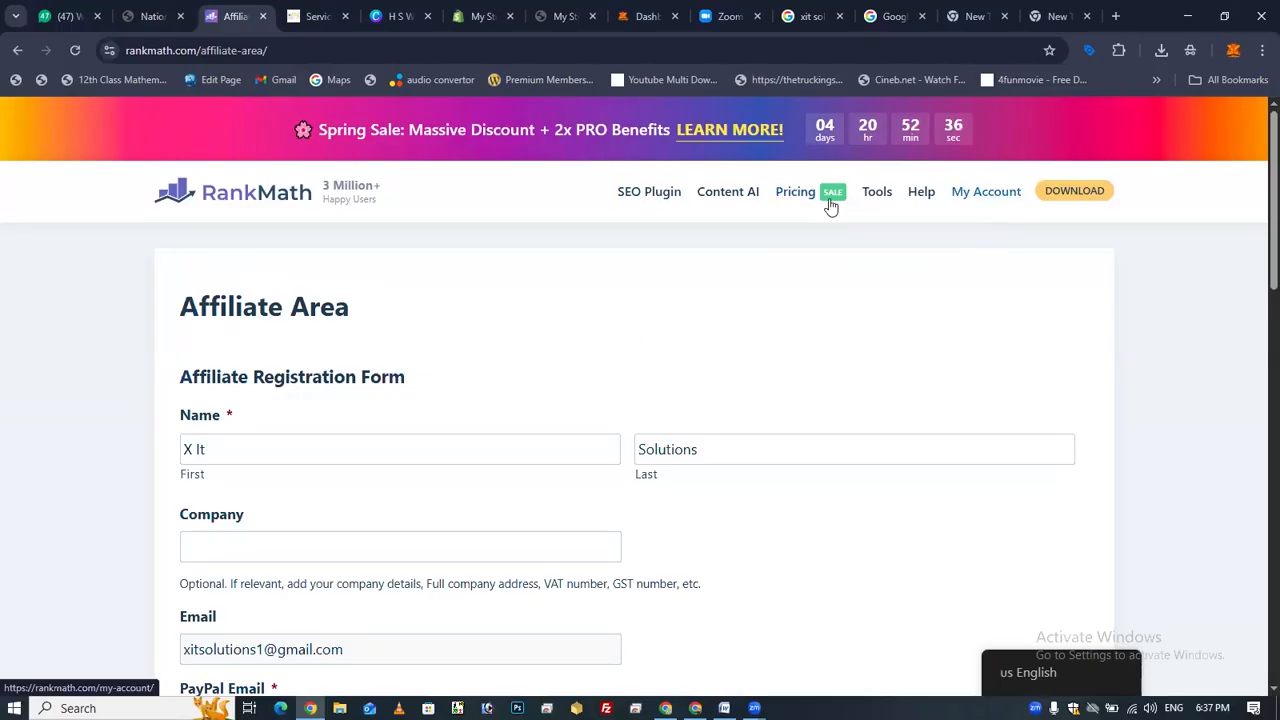
Open the SEO Plugin Pricing page in a new tab and compare the Agency, Business and PRO plans, highlighting the PRO price
mouse_move(829, 206)
middle_click(838, 242)
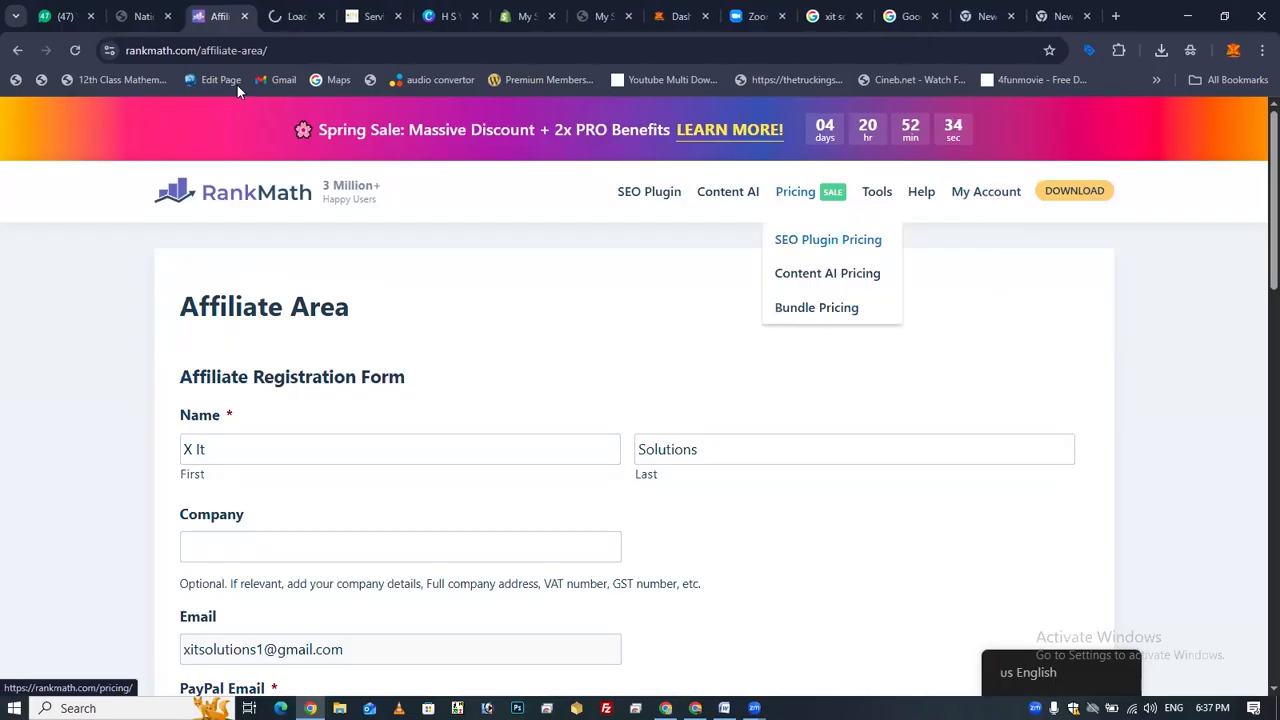
click(277, 20)
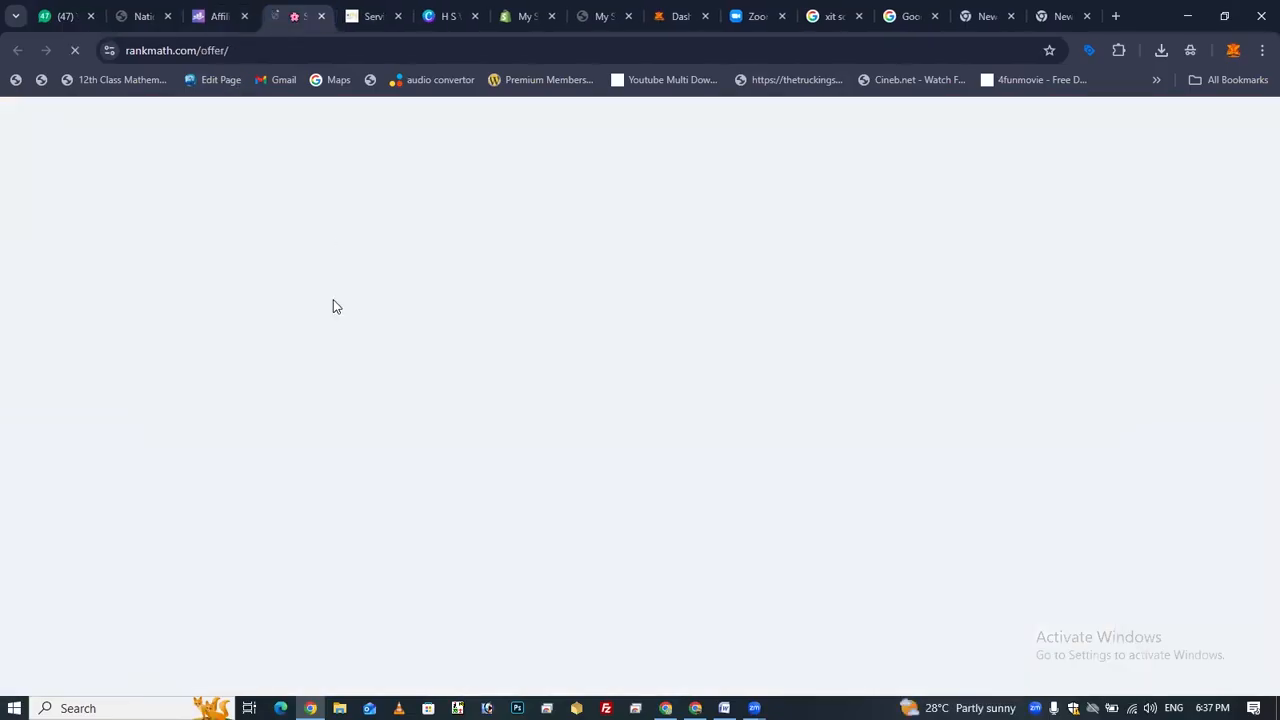
scroll(333, 314, down, 4)
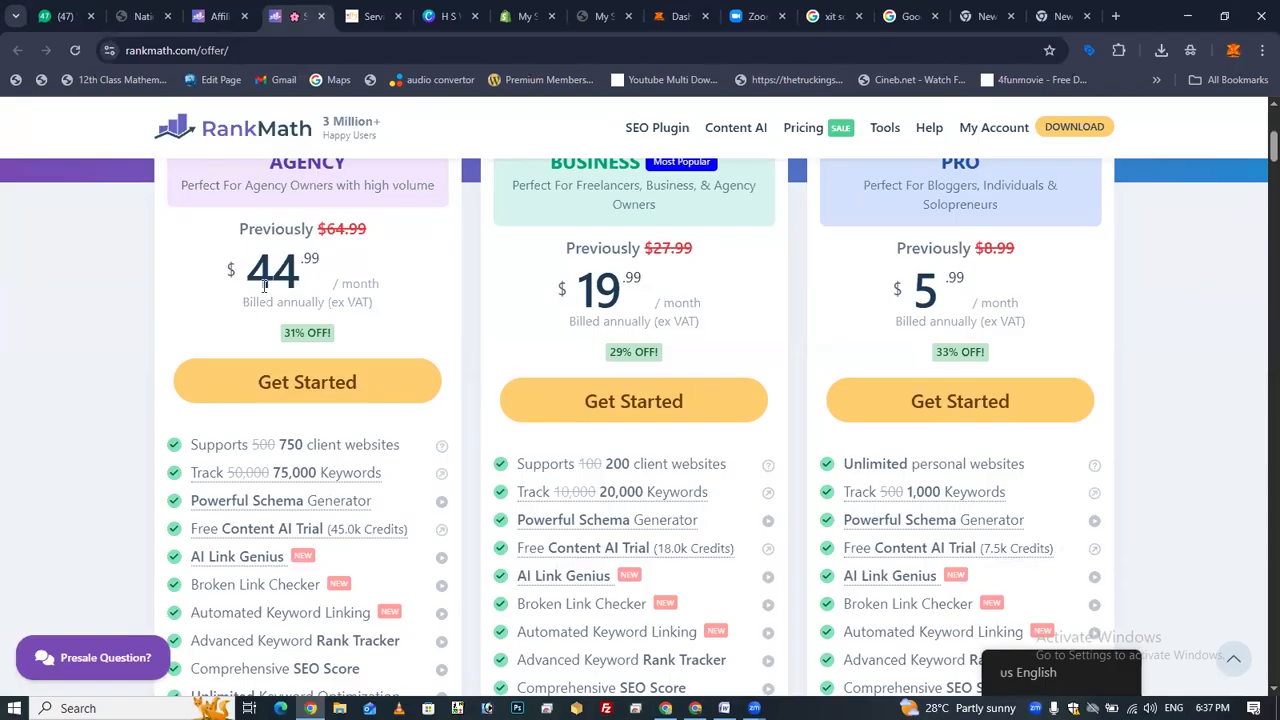
click(1053, 421)
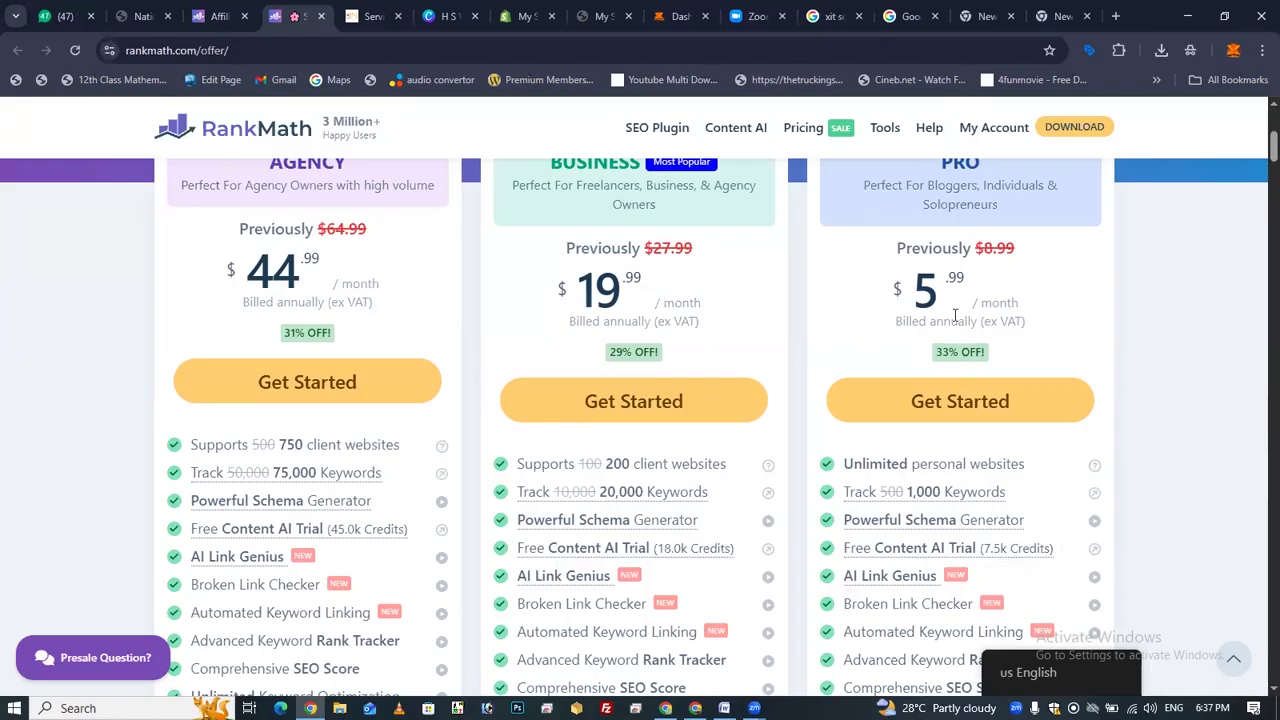
drag(964, 280, 890, 316)
click(890, 316)
drag(968, 279, 898, 290)
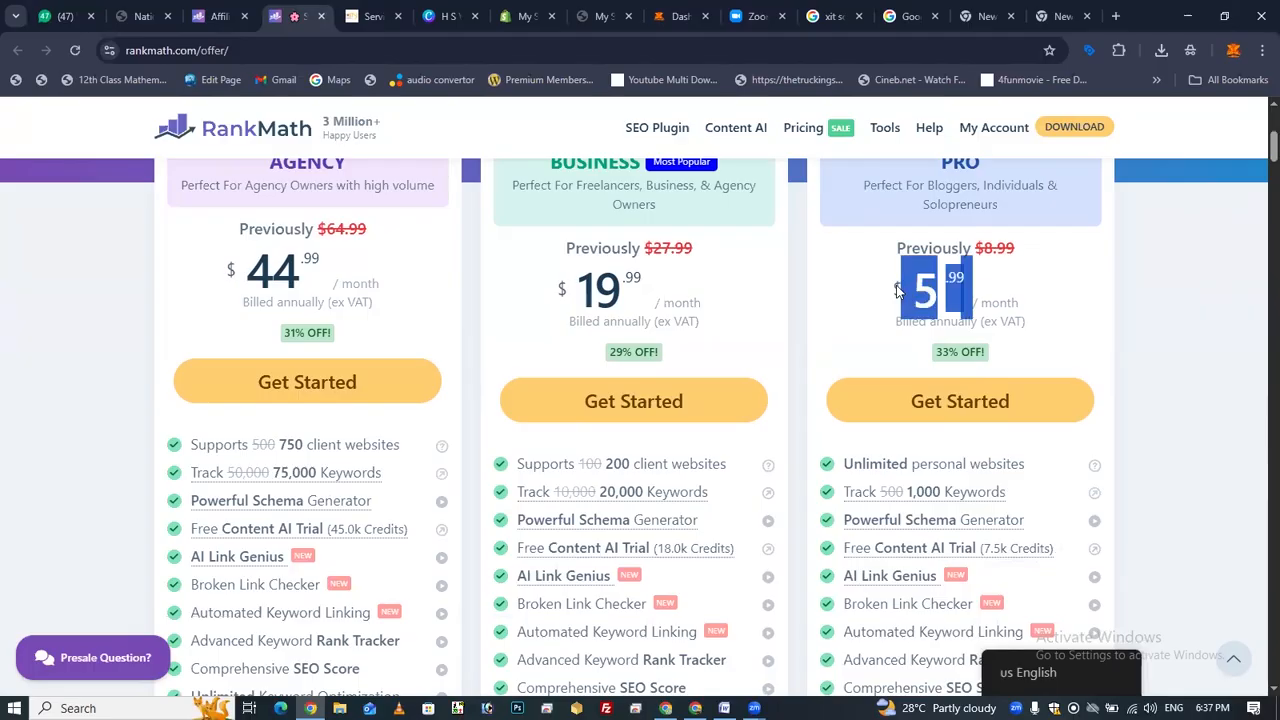
click(898, 290)
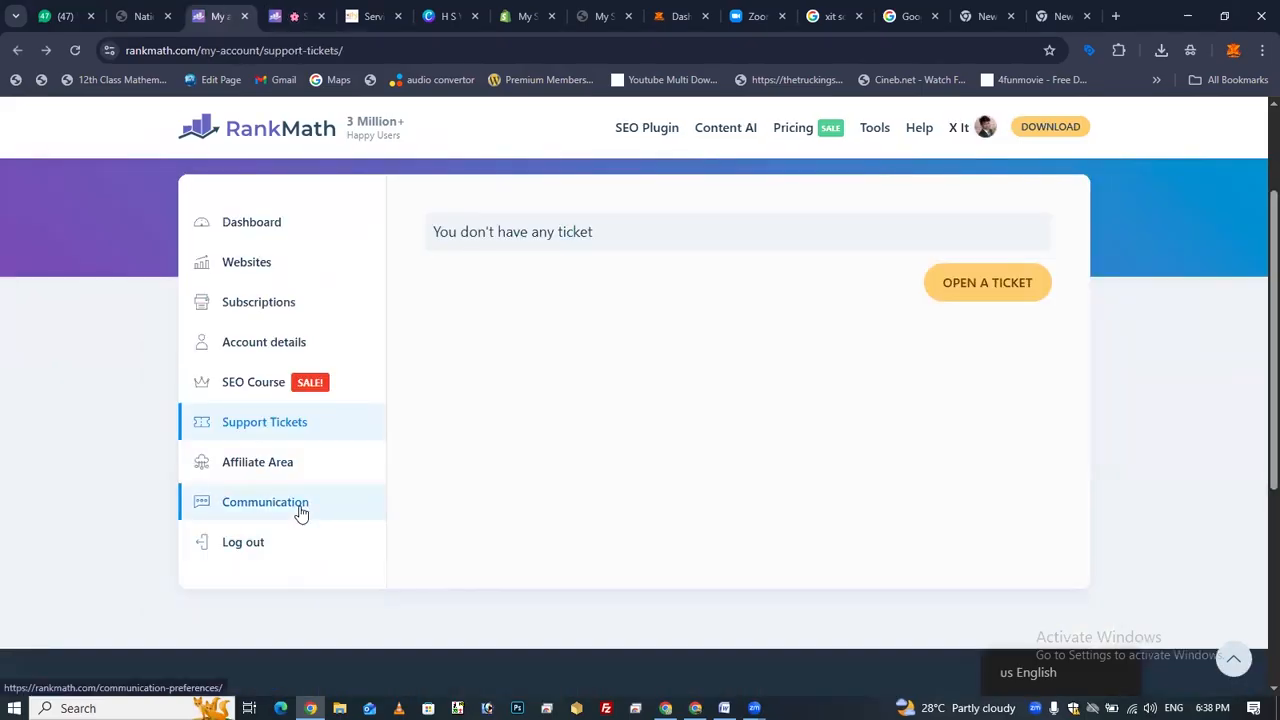
Enable Product updates and offers in the account's communication preferences and save the changes
click(300, 510)
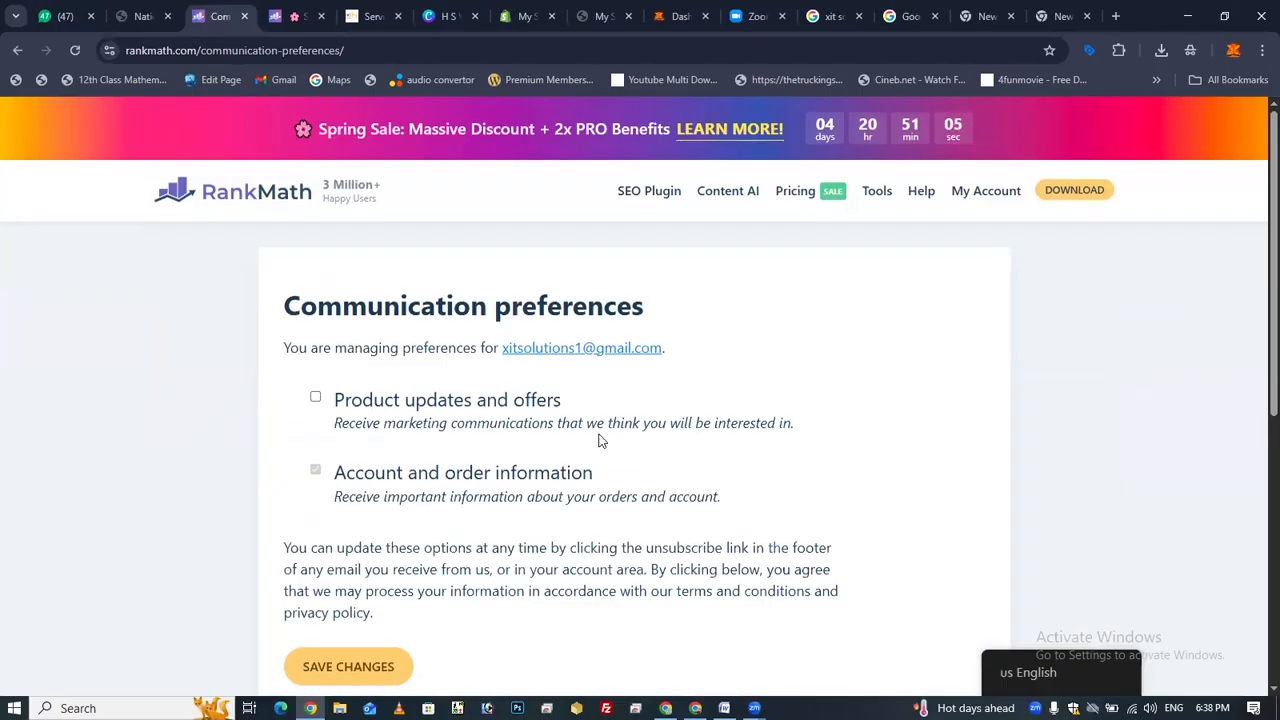
scroll(600, 441, down, 3)
scroll(600, 441, up, 2)
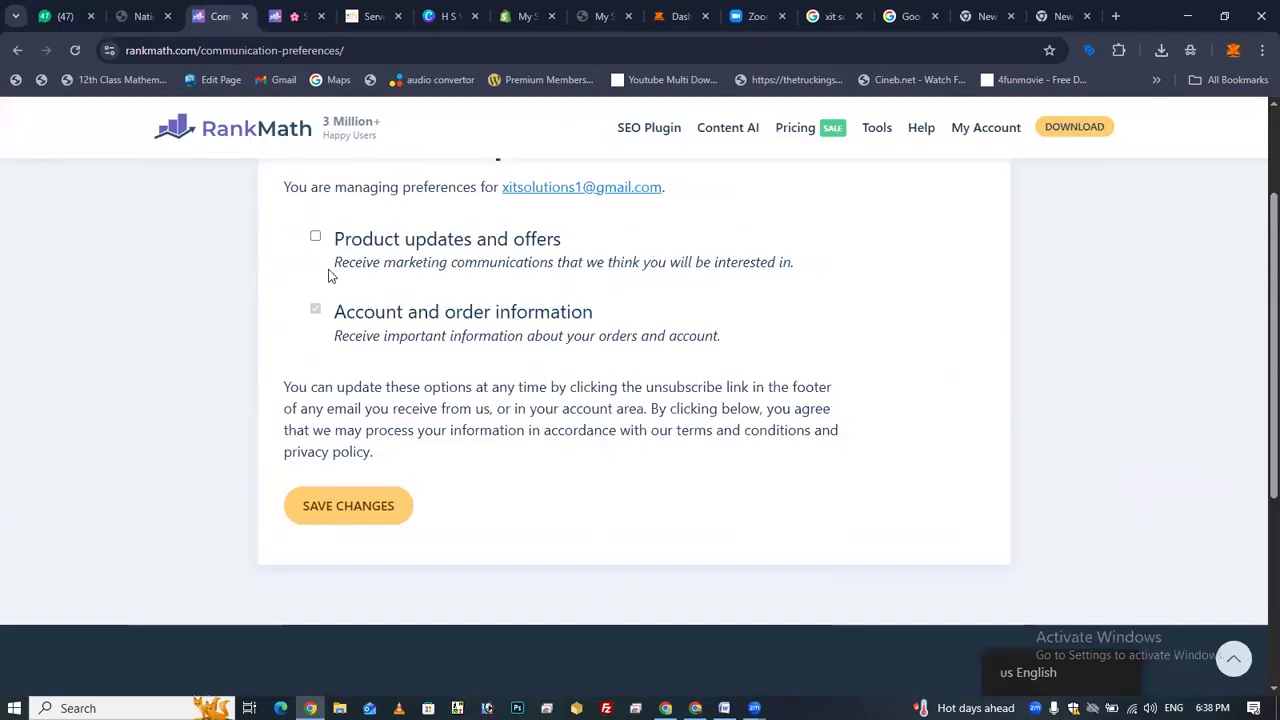
click(316, 239)
scroll(707, 465, up, 1)
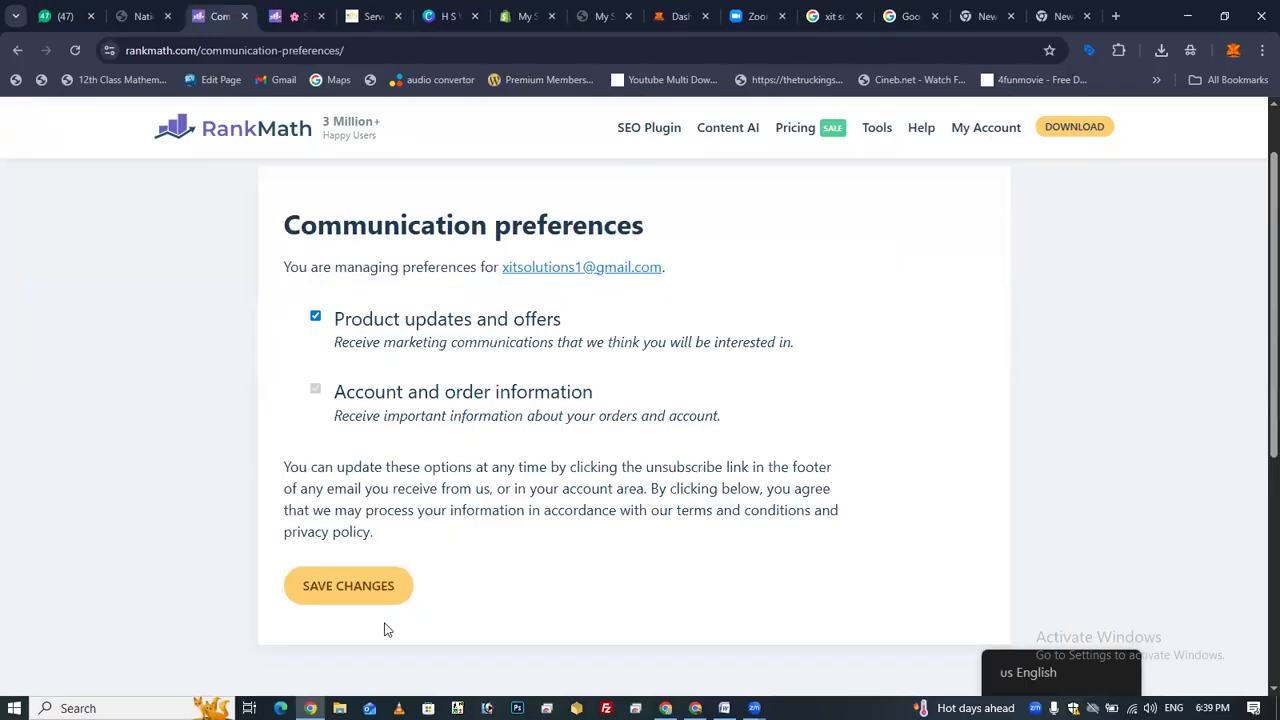
click(355, 597)
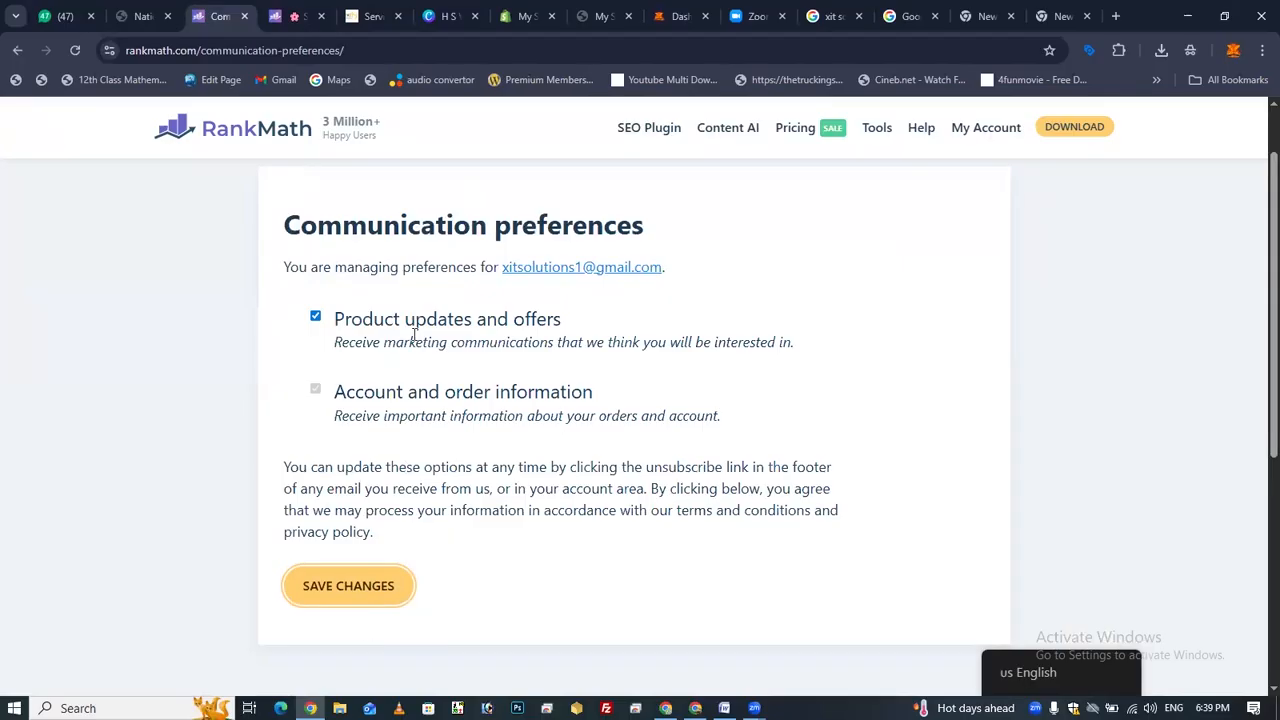
triple_click(320, 266)
drag(320, 266, 447, 333)
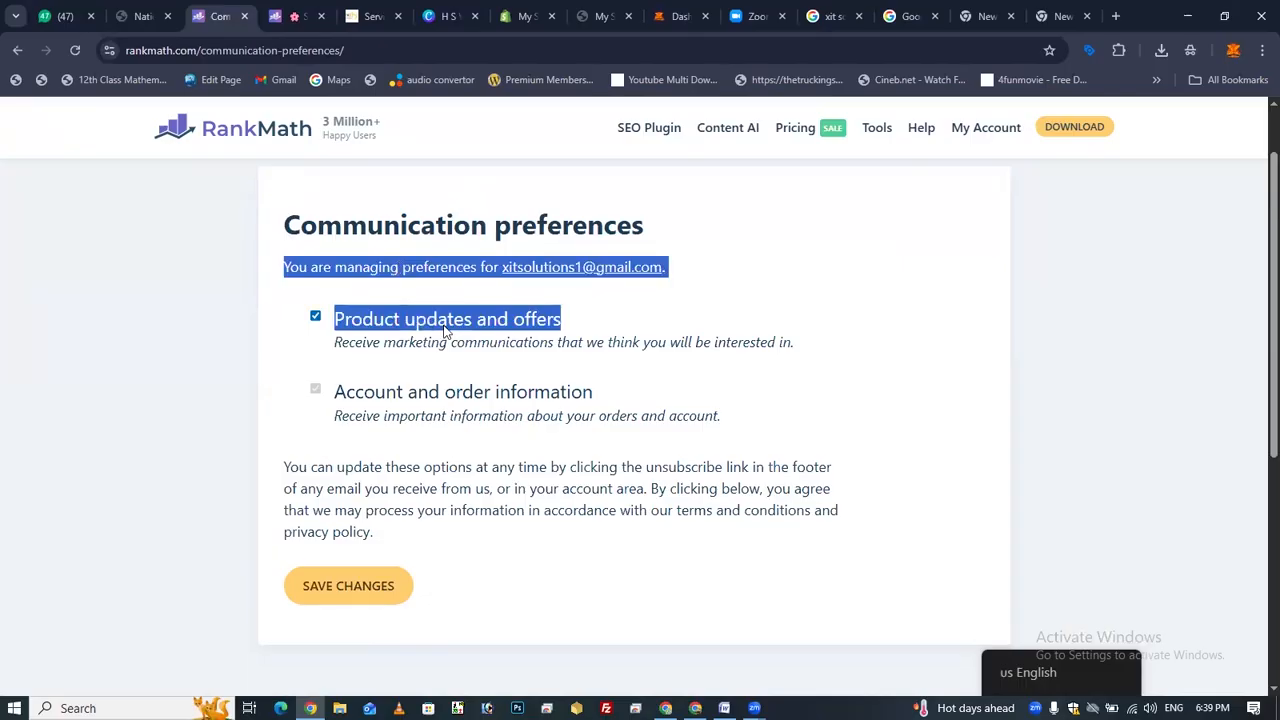
click(409, 289)
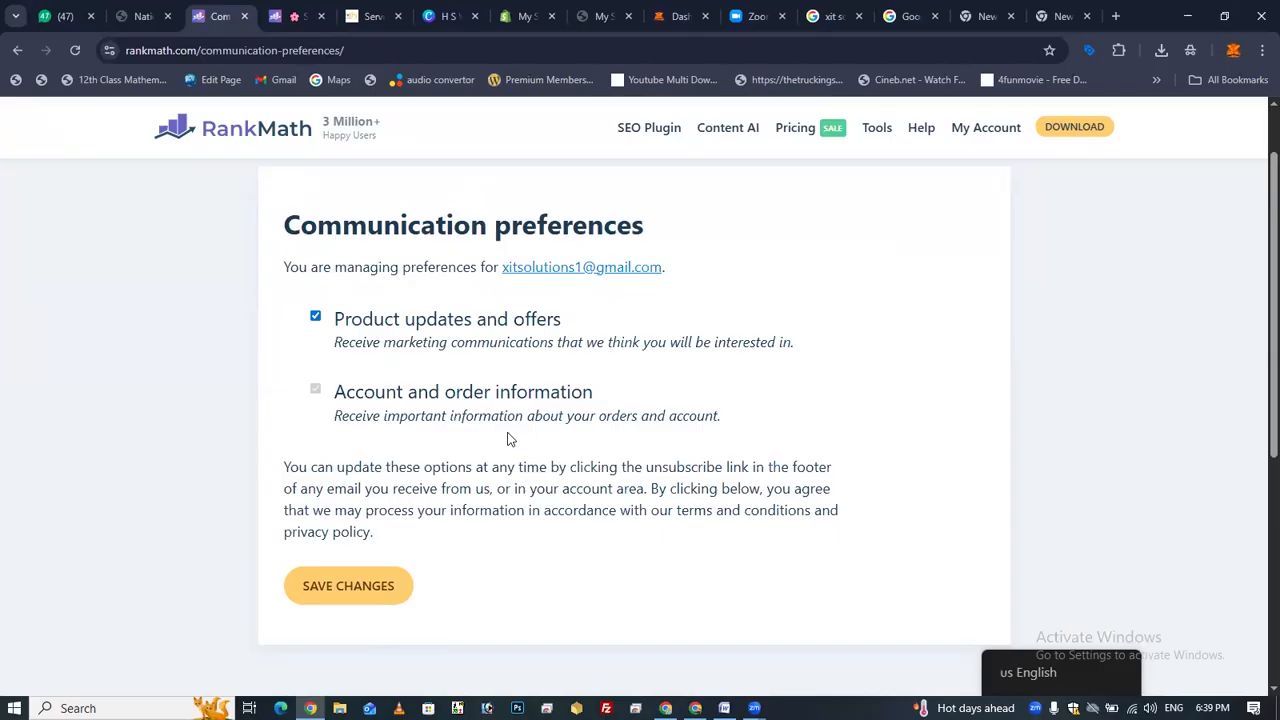
click(352, 594)
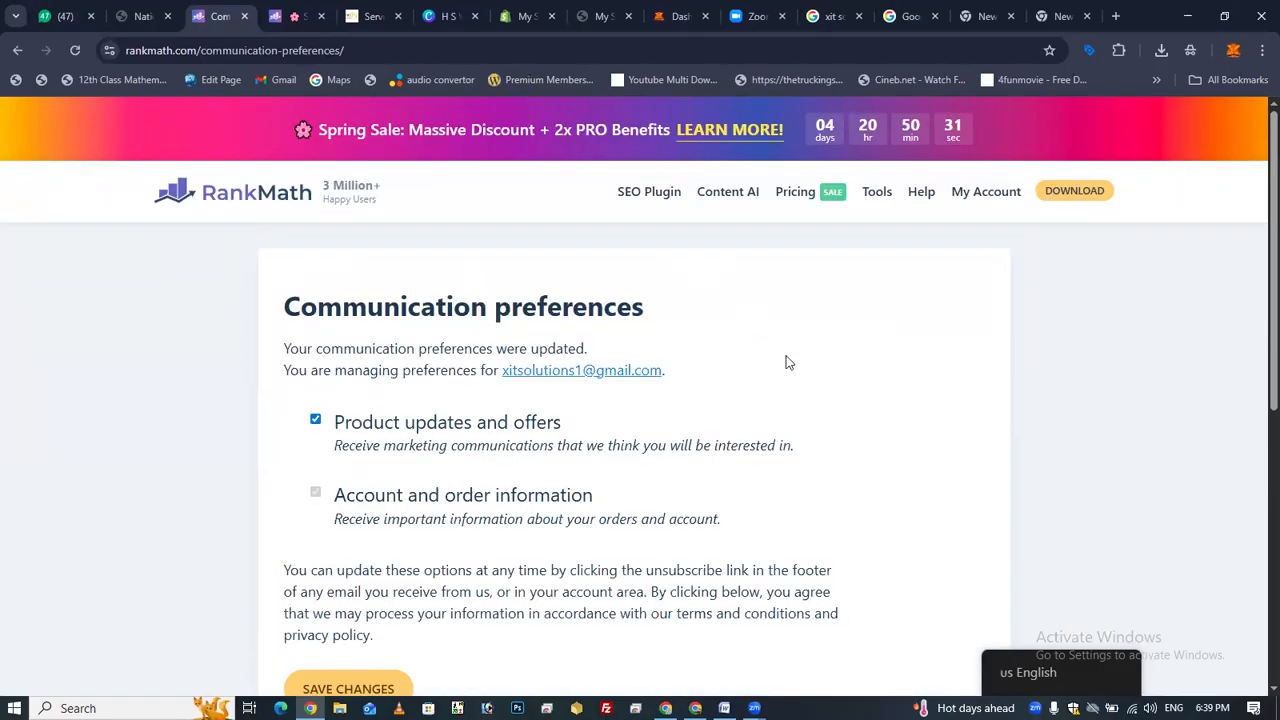
scroll(814, 374, down, 3)
scroll(813, 452, up, 3)
Open Rank Math SEO from the site's WordPress dashboard in a new tab, connect the free account and activate the Rank Math Free Plan
click(129, 21)
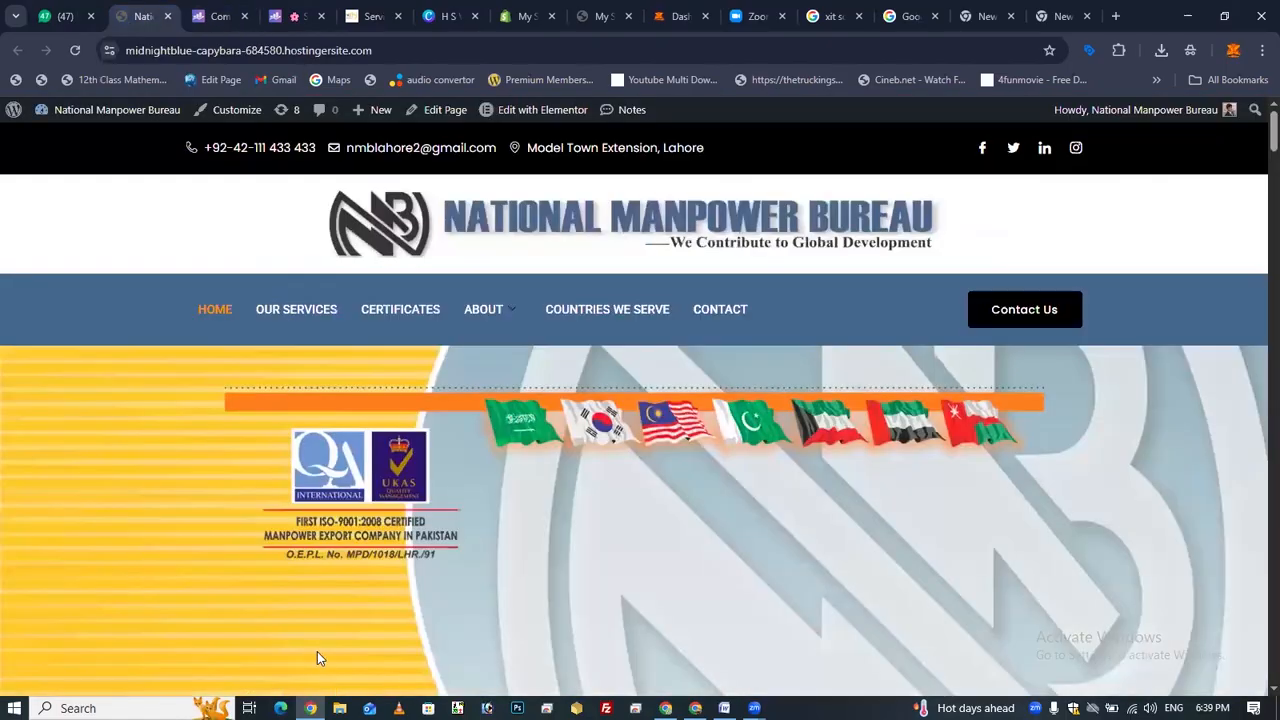
click(139, 20)
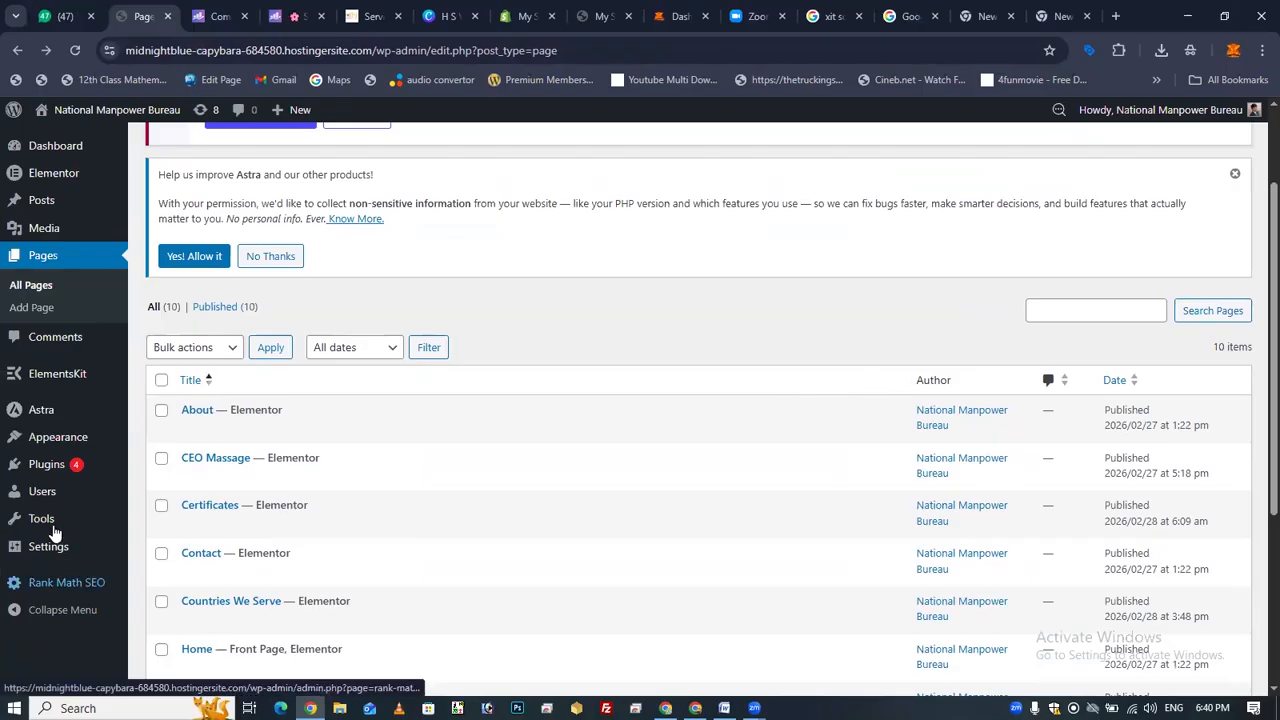
middle_click(82, 595)
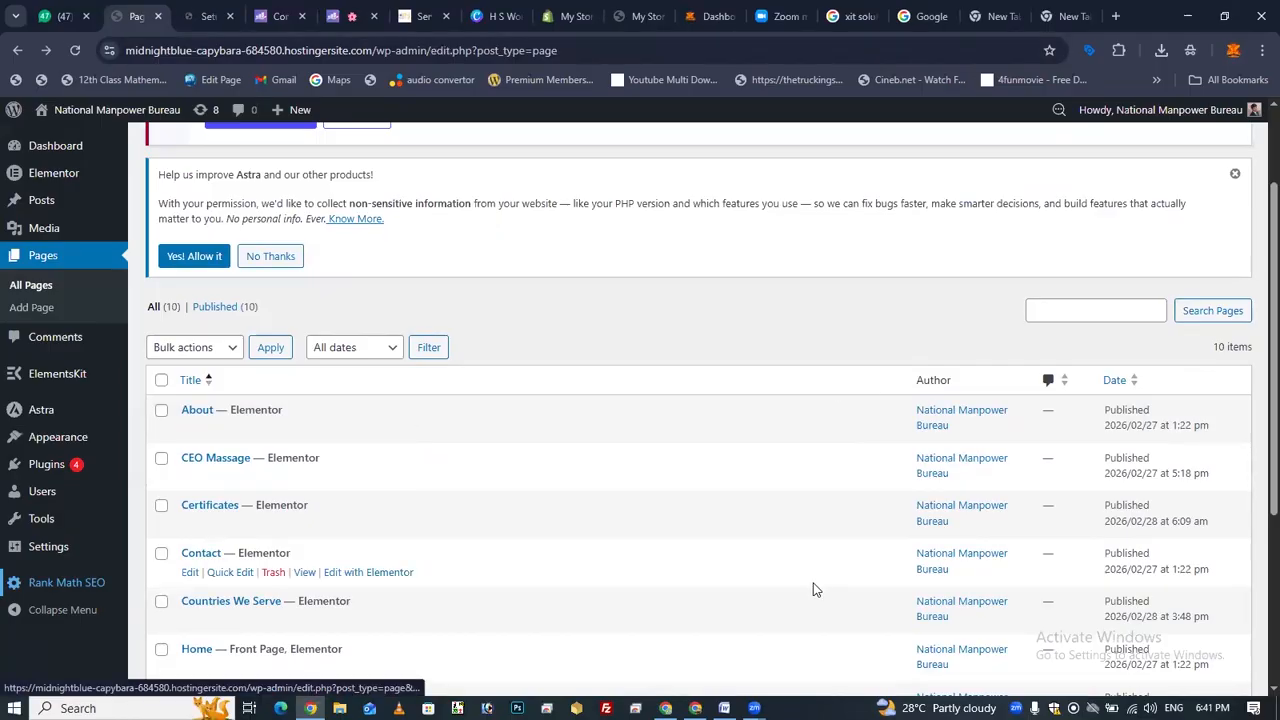
click(198, 17)
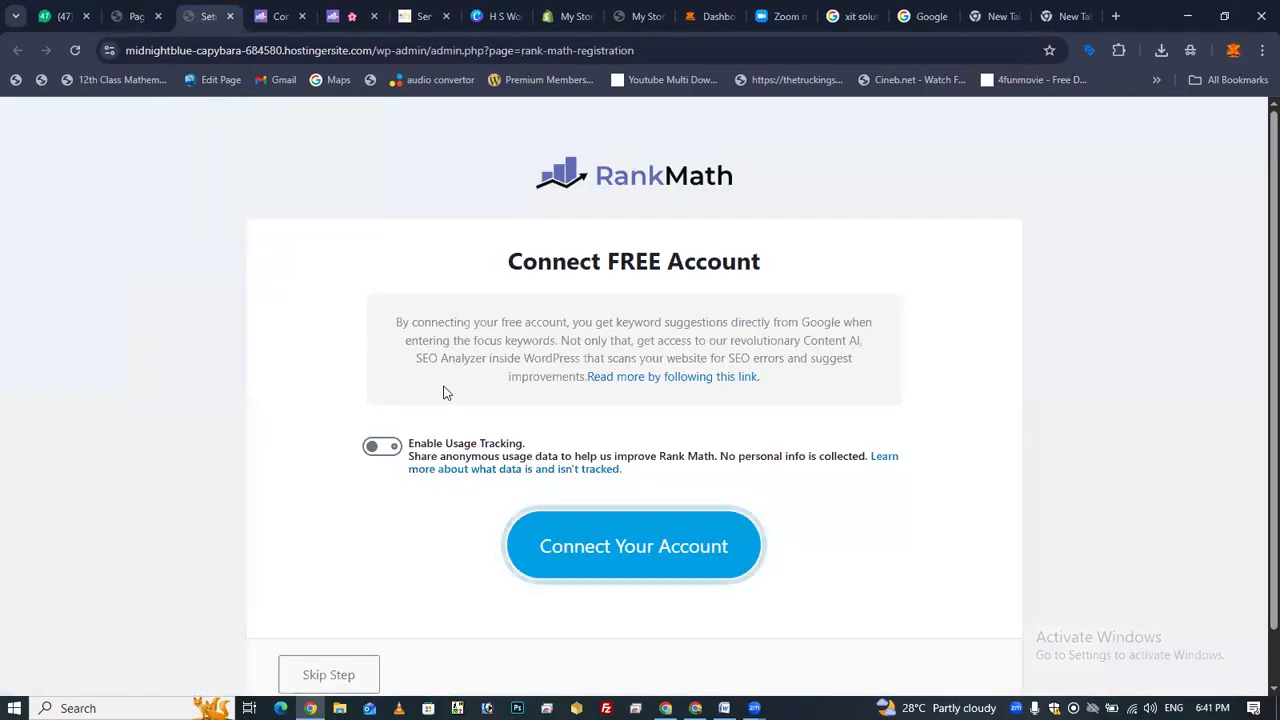
click(644, 577)
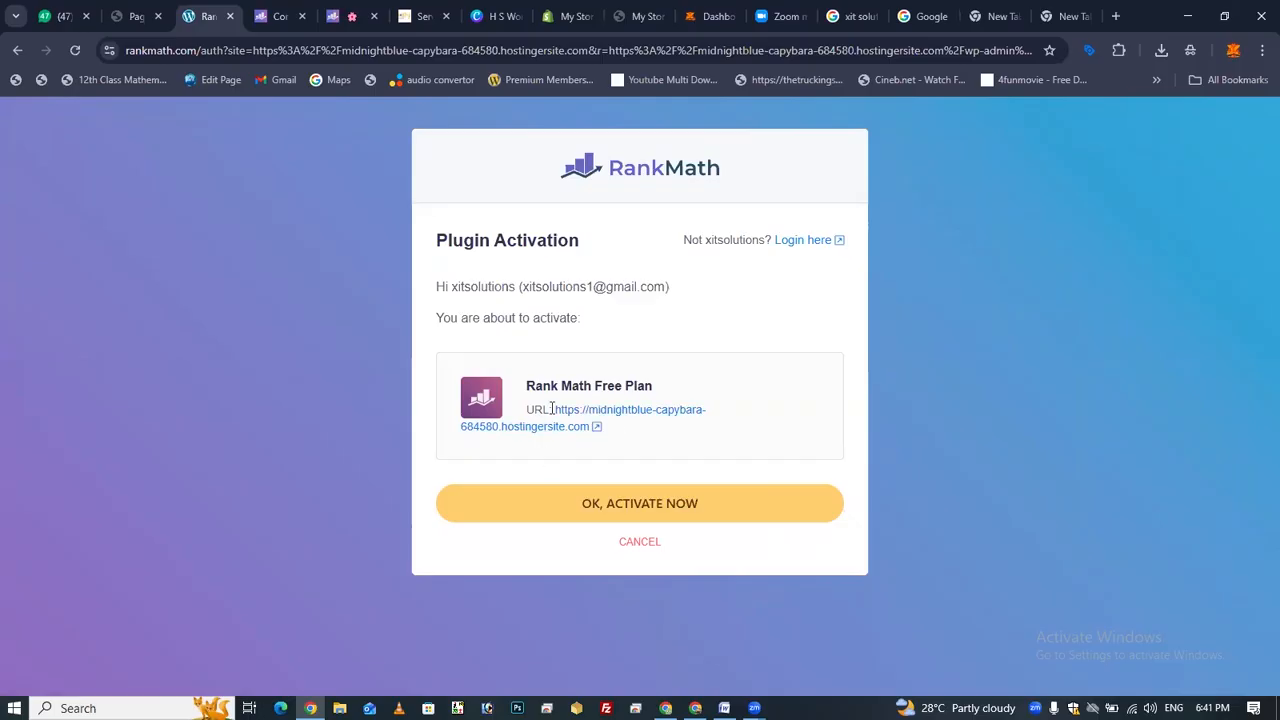
click(729, 521)
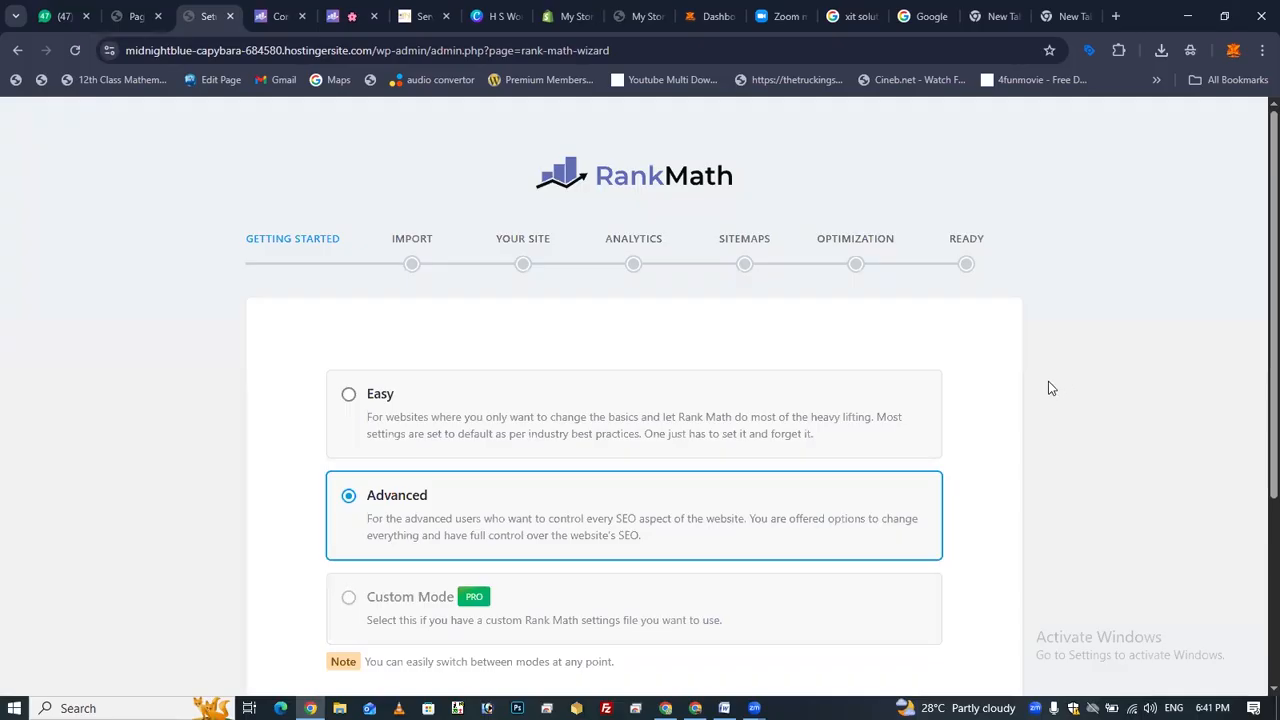
Start the setup wizard in Advanced mode and skip importing the Yoast SEO settings
scroll(1046, 386, down, 2)
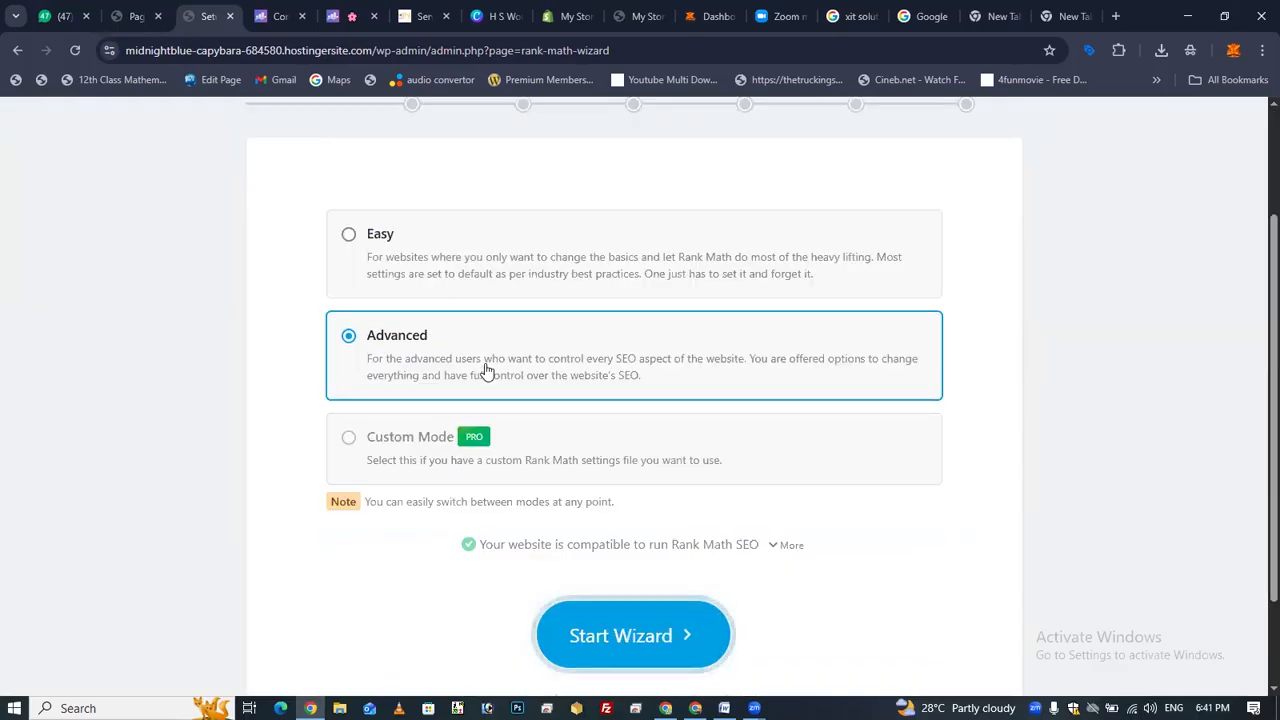
click(650, 645)
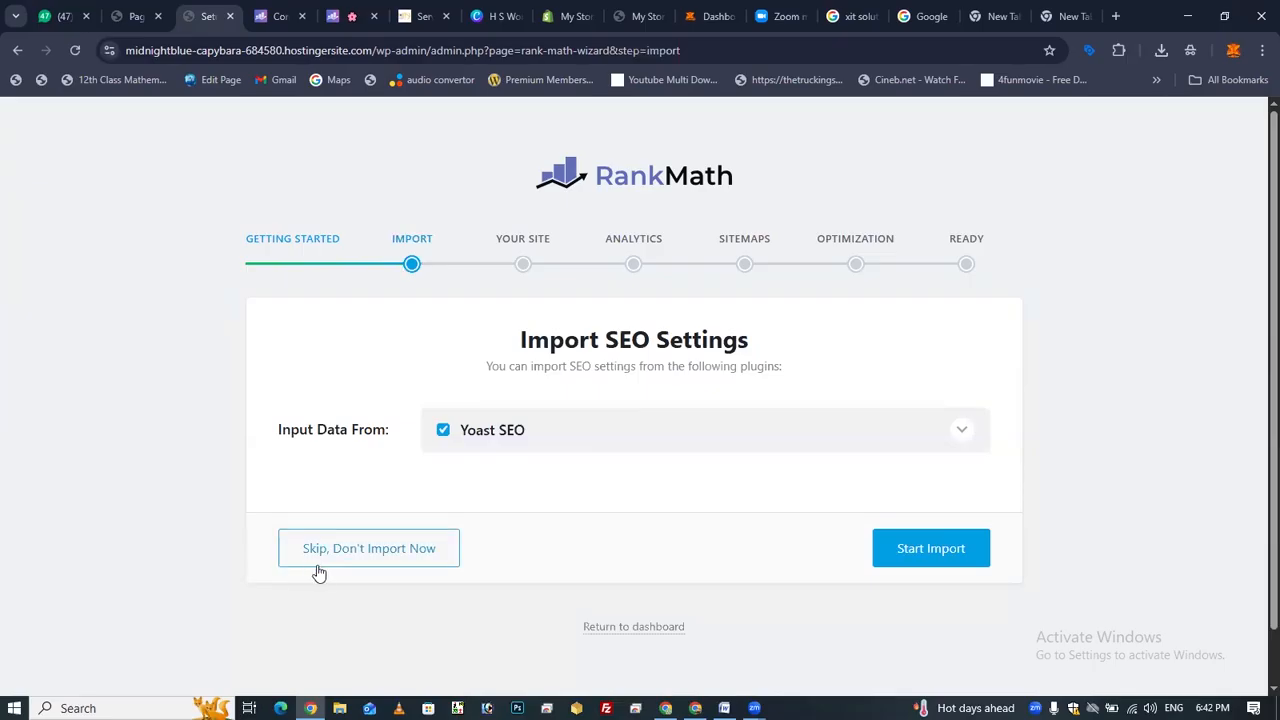
click(421, 566)
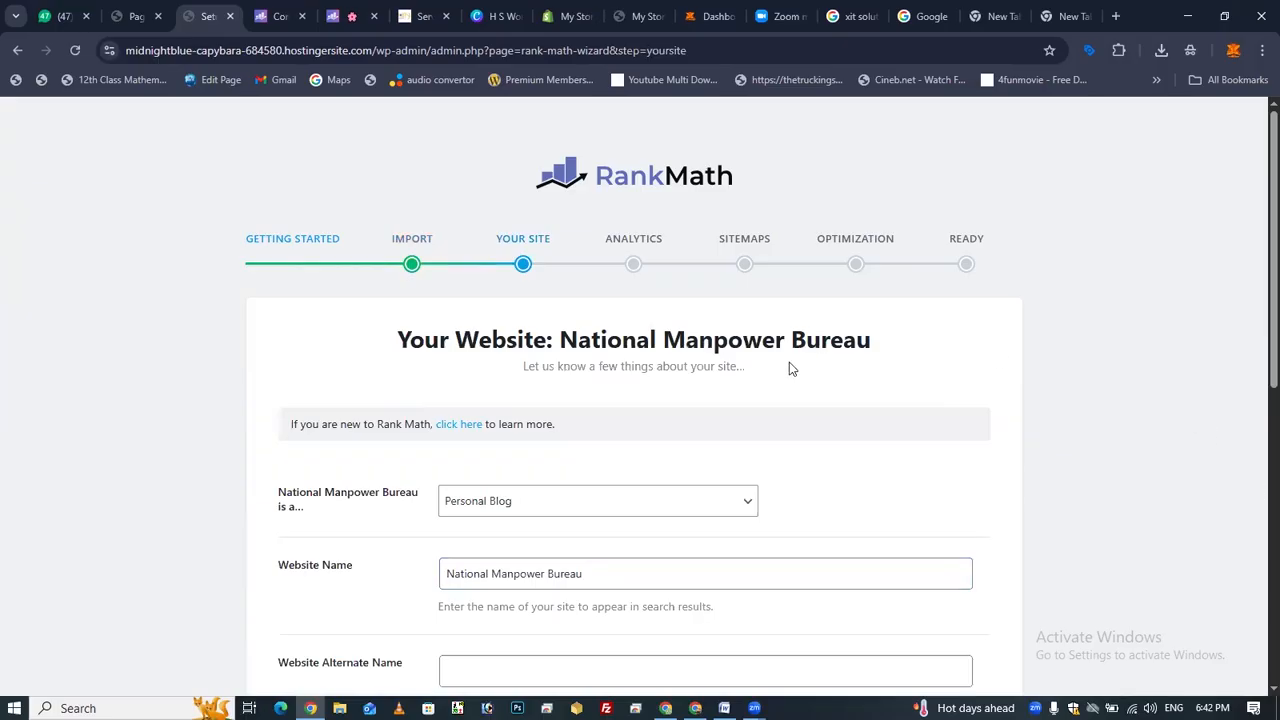
Try Community Blog/News Site and Other Business Website as the site type
scroll(891, 334, down, 2)
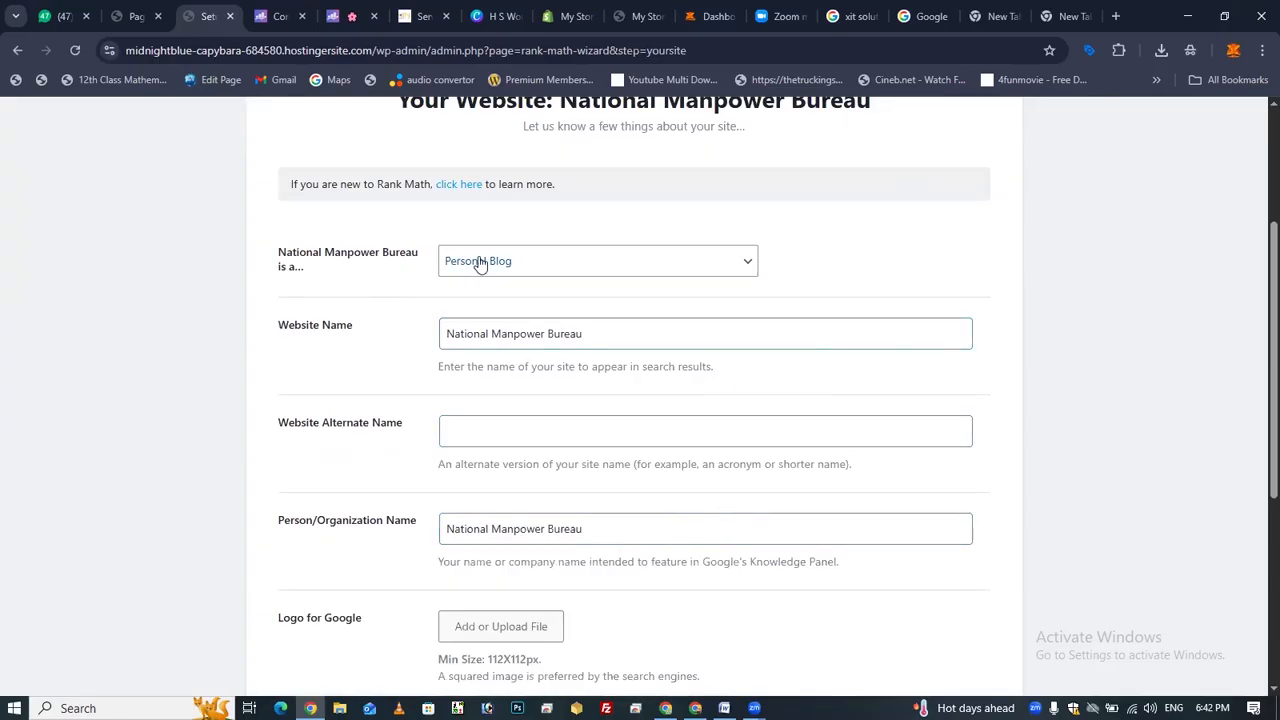
click(638, 268)
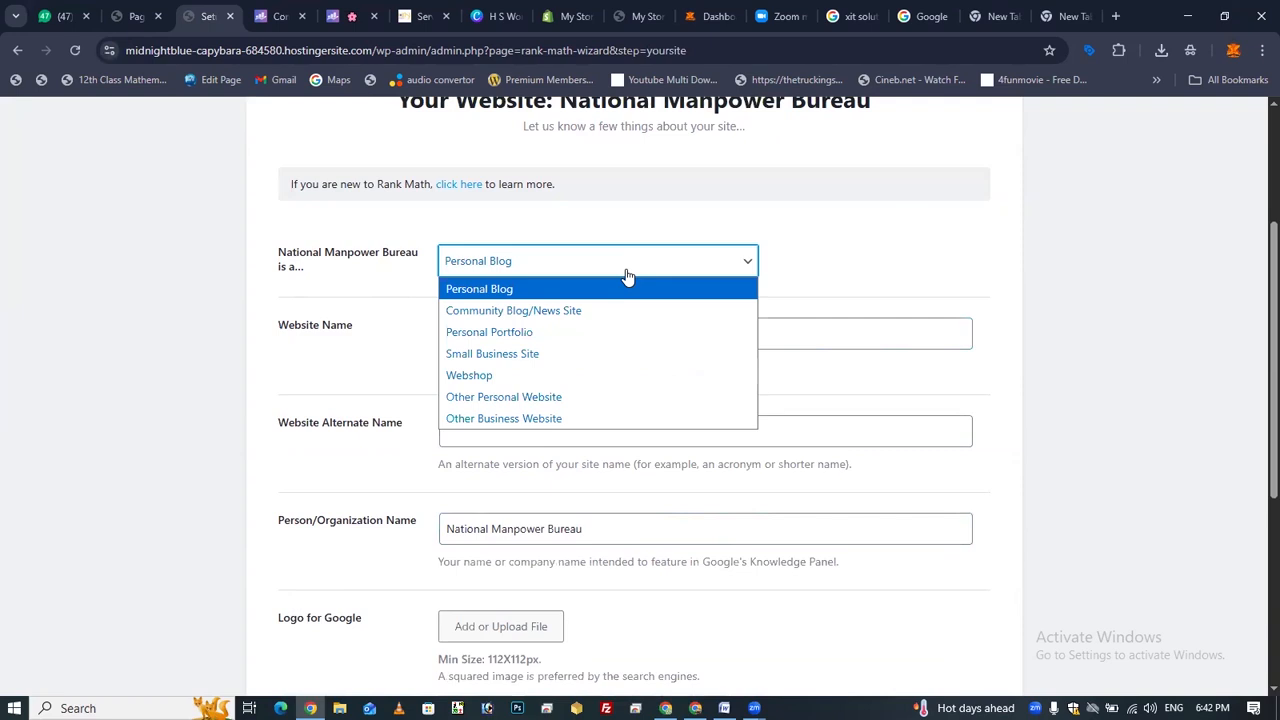
click(576, 311)
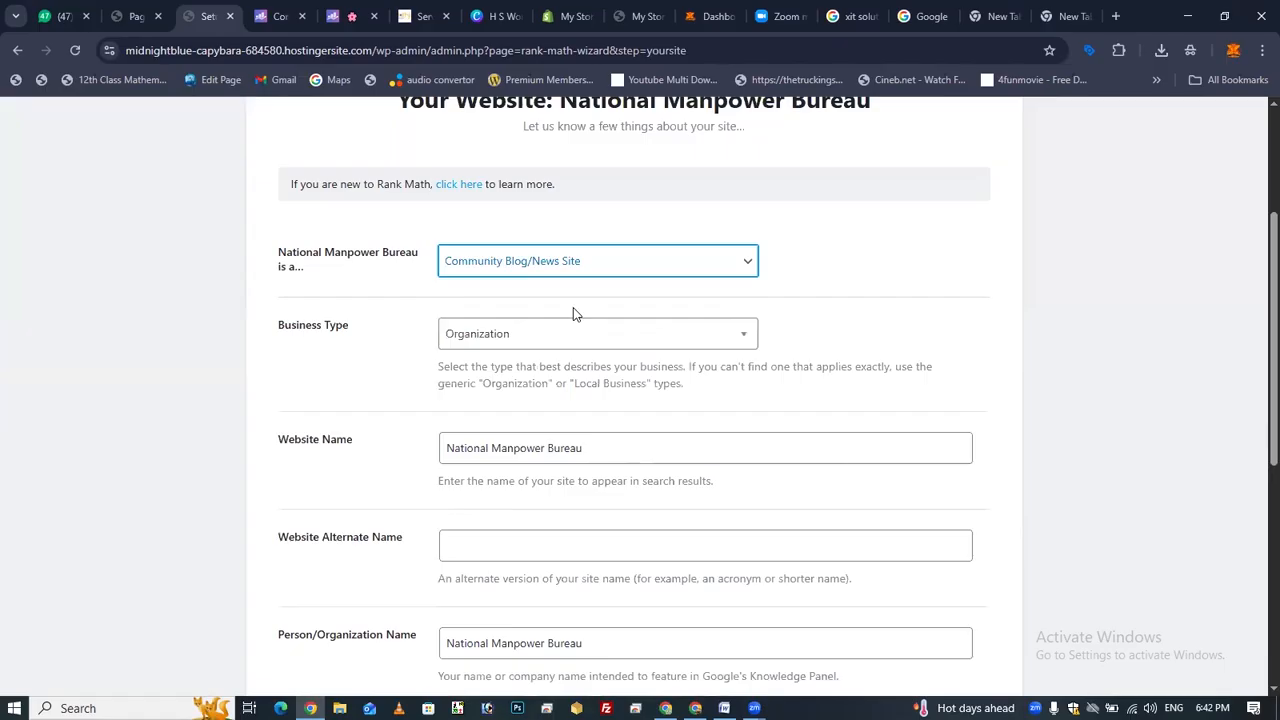
click(598, 268)
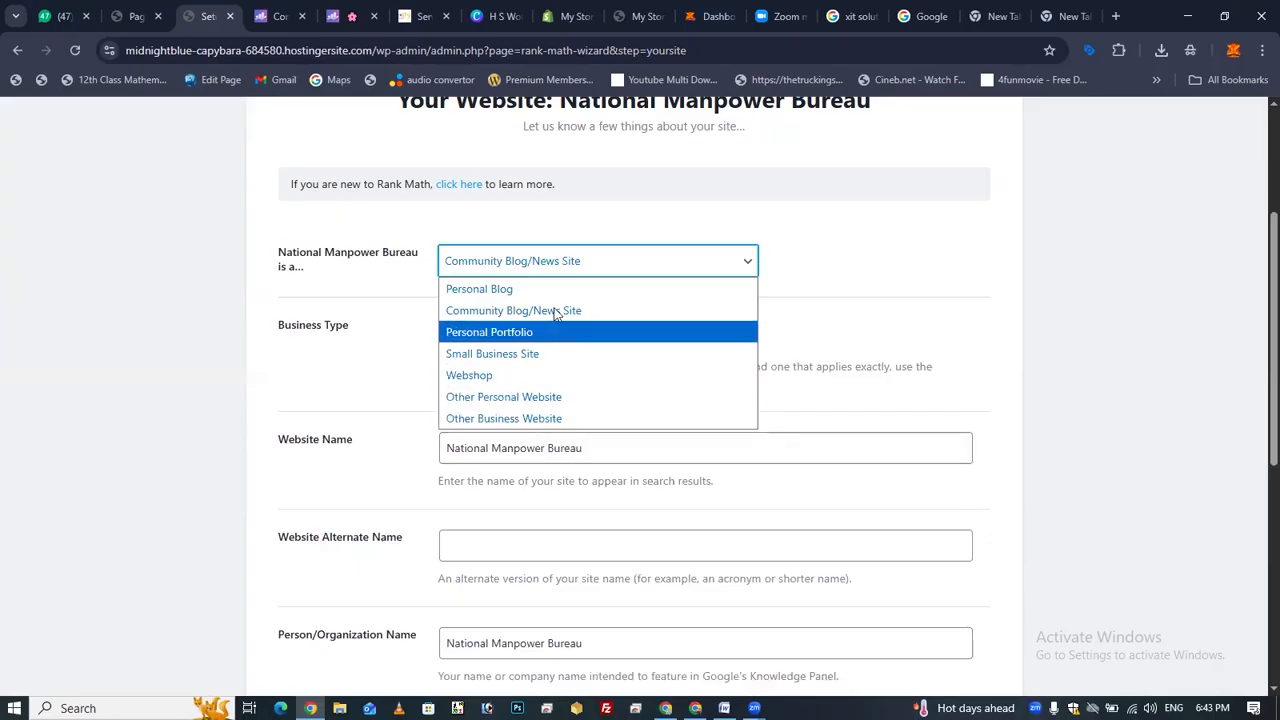
click(590, 421)
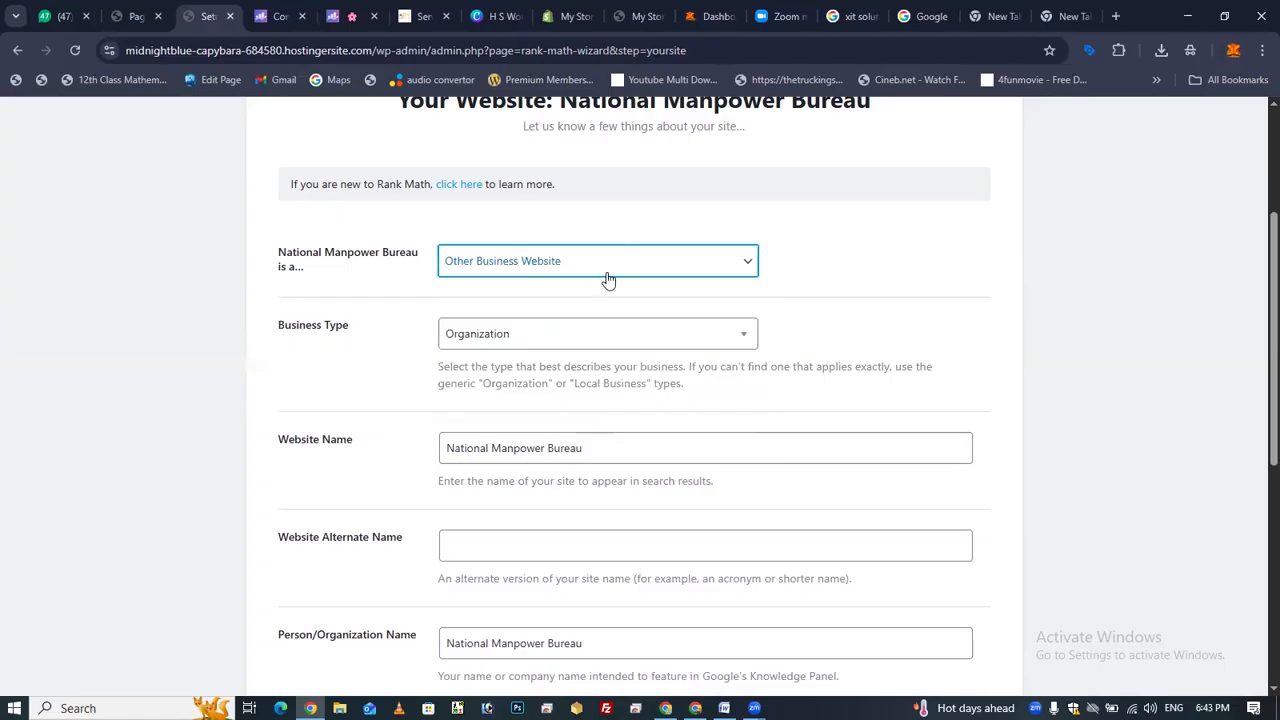
Set the site type to Small Business Site and choose Organization as the business type
click(606, 268)
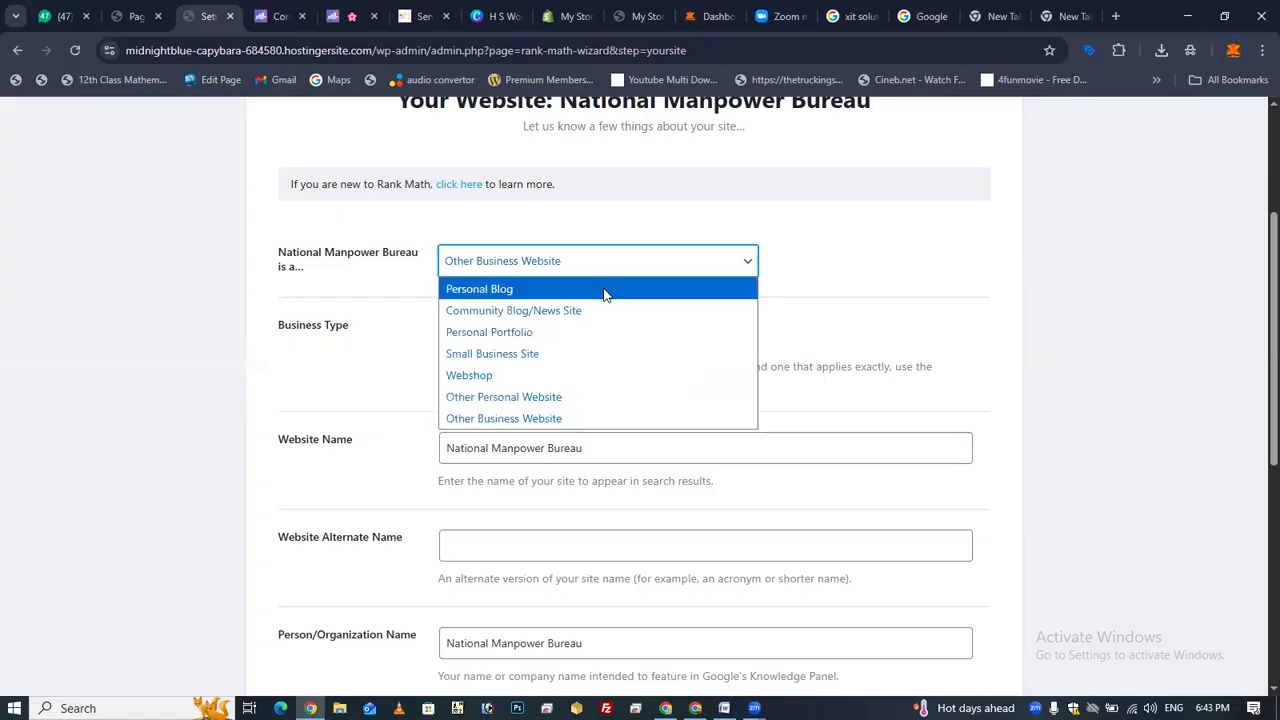
click(587, 356)
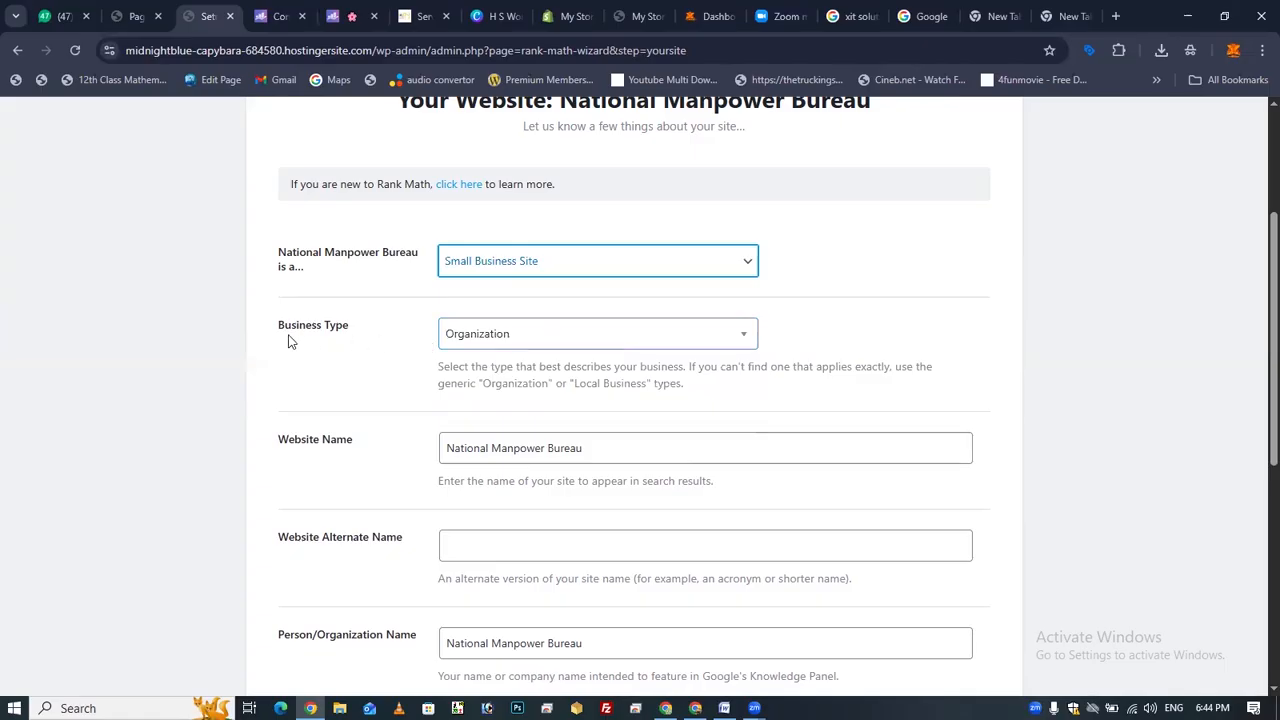
click(520, 340)
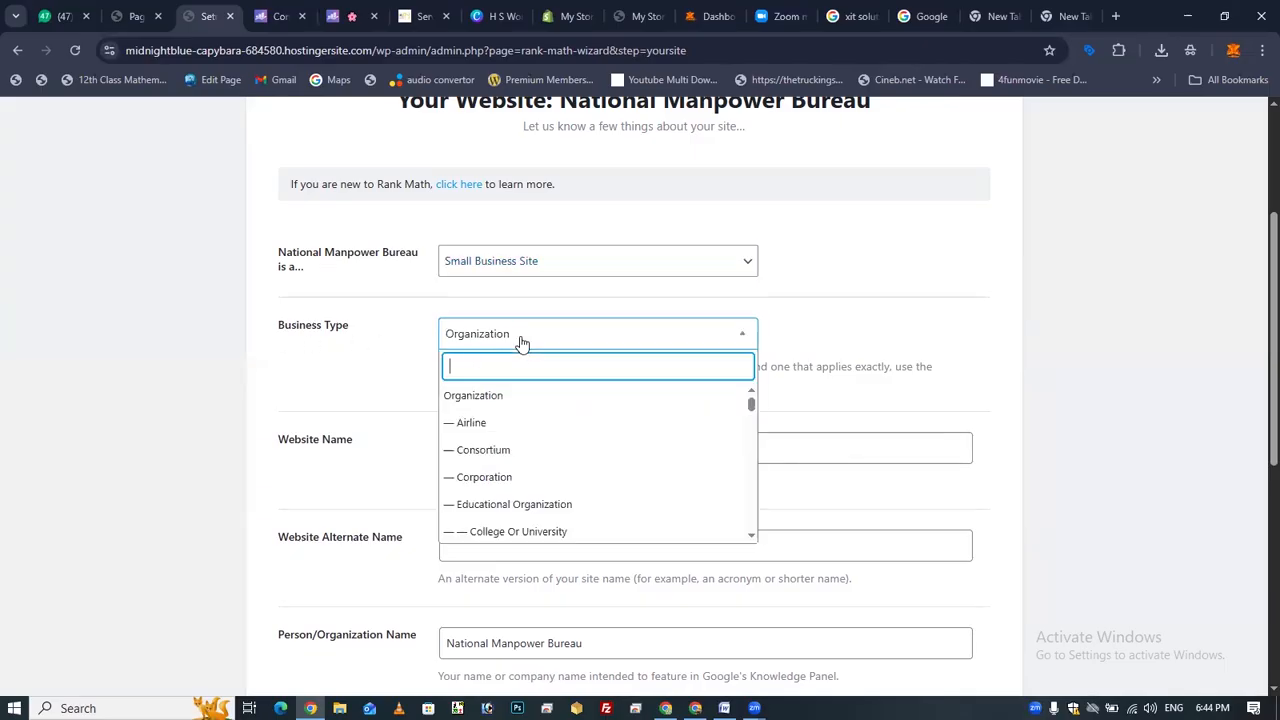
text(edu)
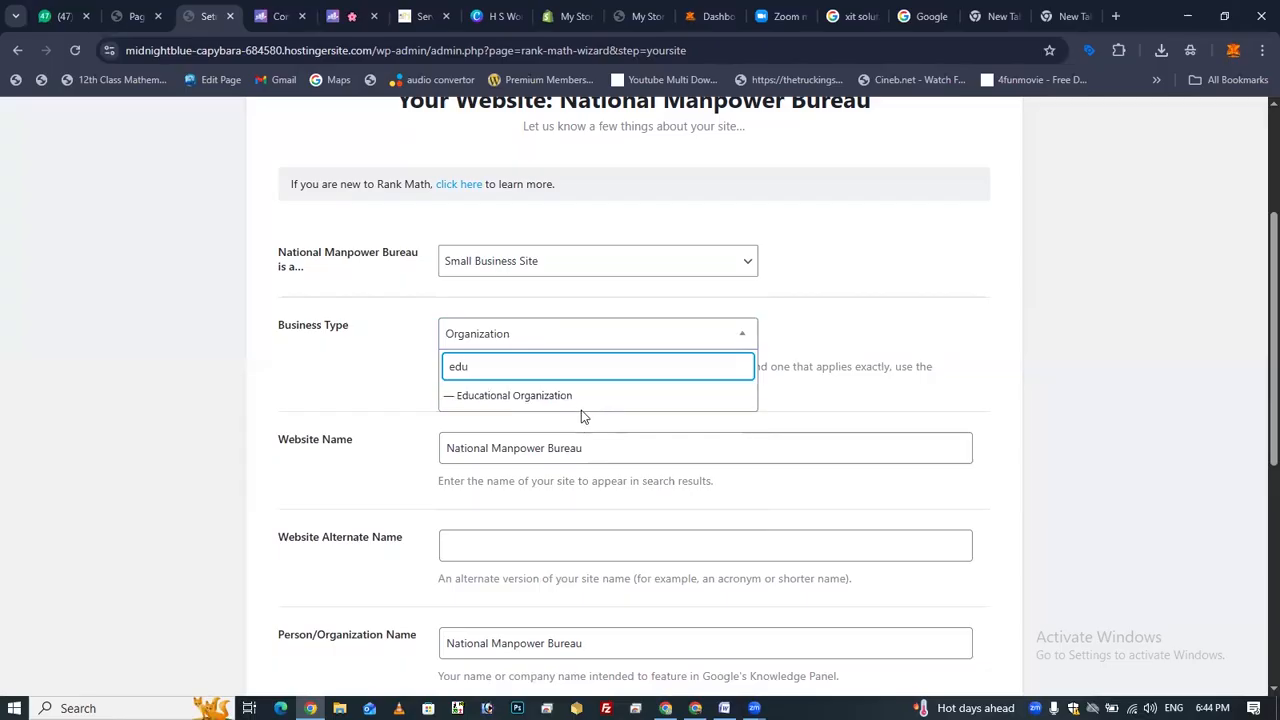
key(BackSpace)
key(BackSpace)
key(BackSpace)
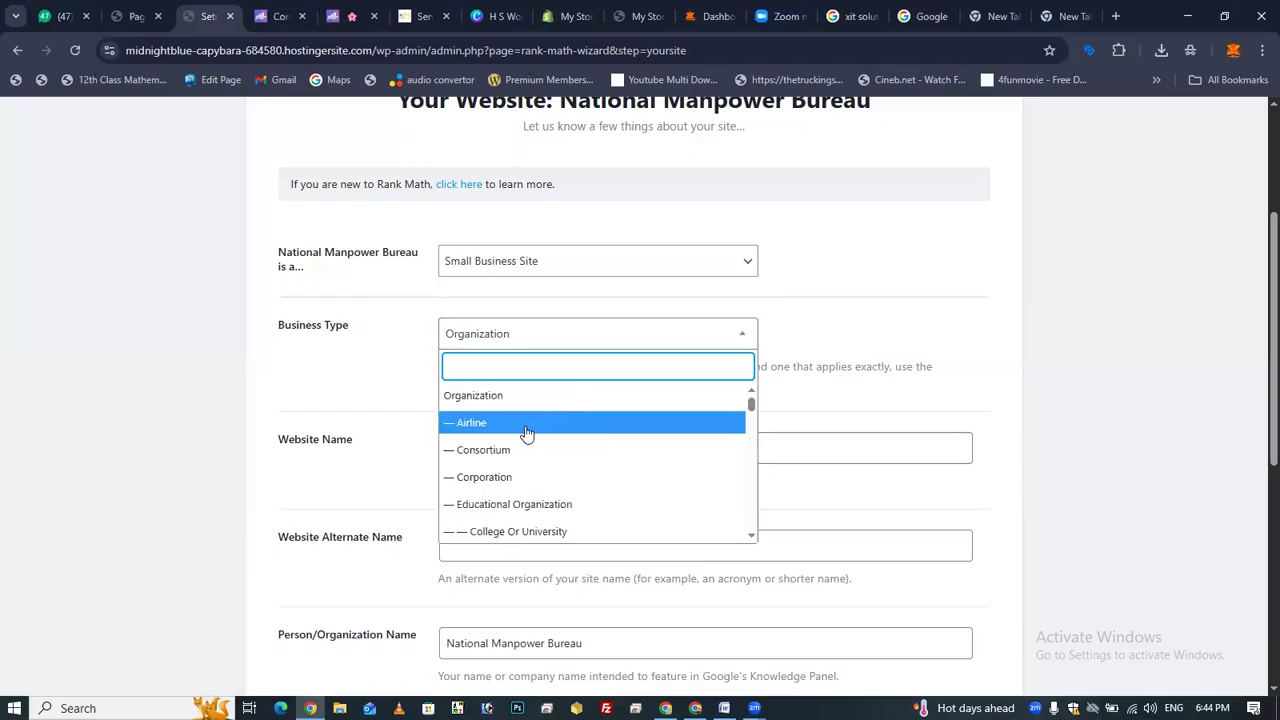
click(453, 395)
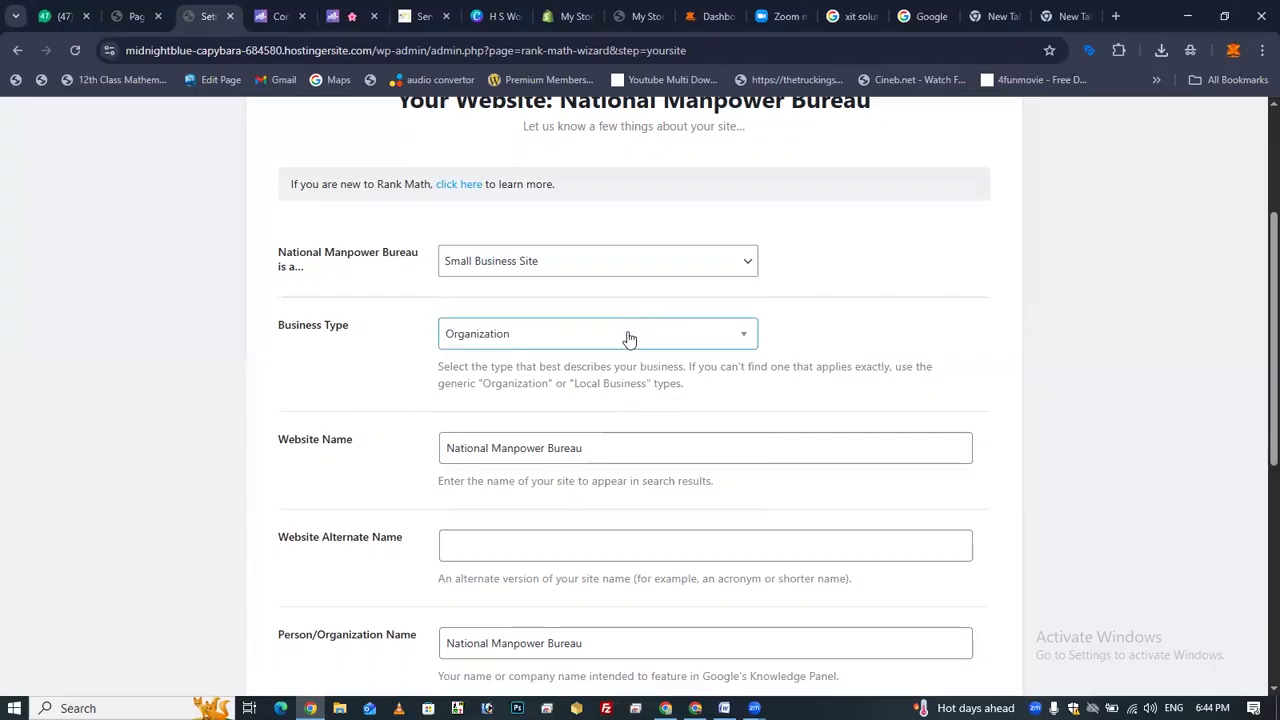
Copy the website name into the Website Alternate Name and shorten it to the acronym NMB
click(628, 445)
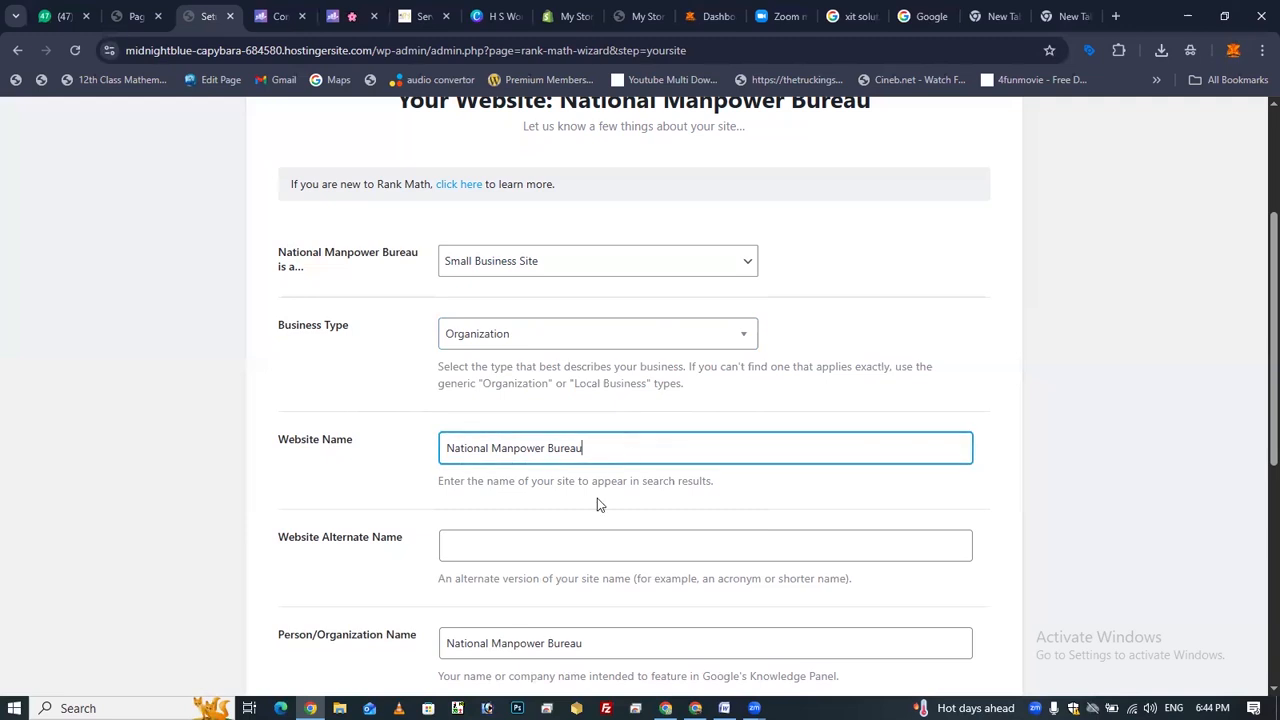
key(ctrl+a)
key(ctrl+c)
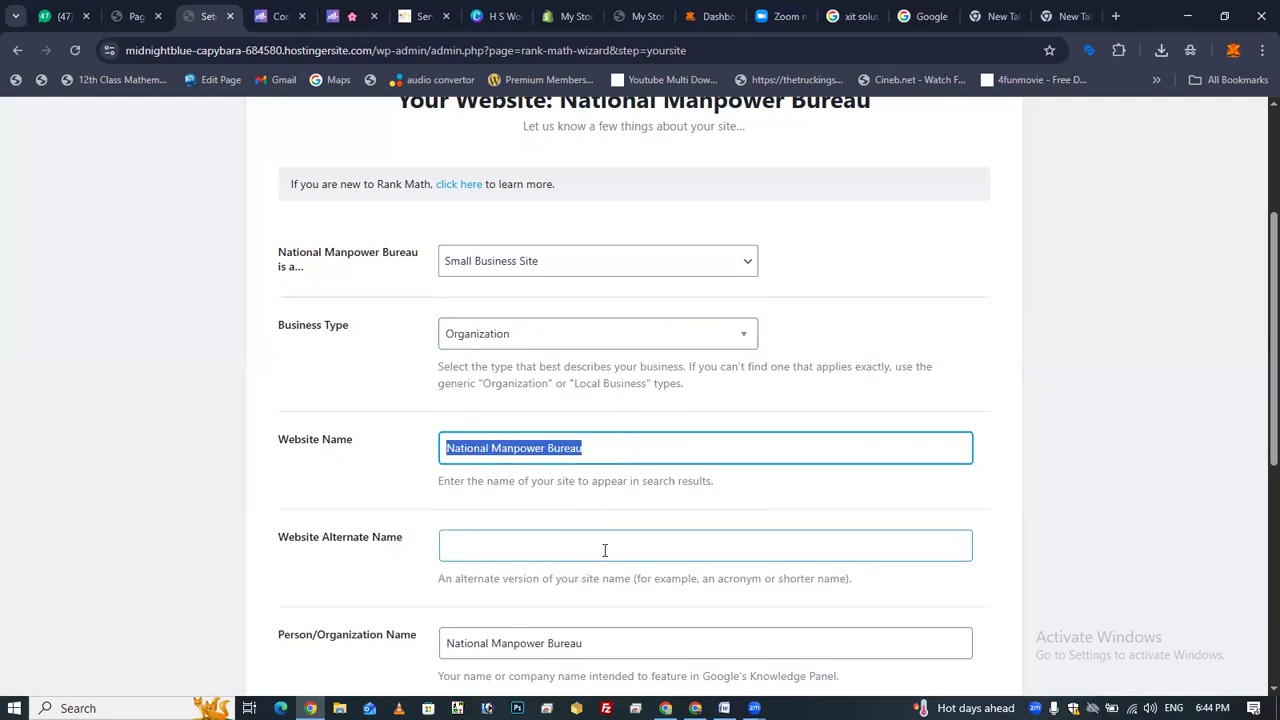
click(604, 550)
key(ctrl+v)
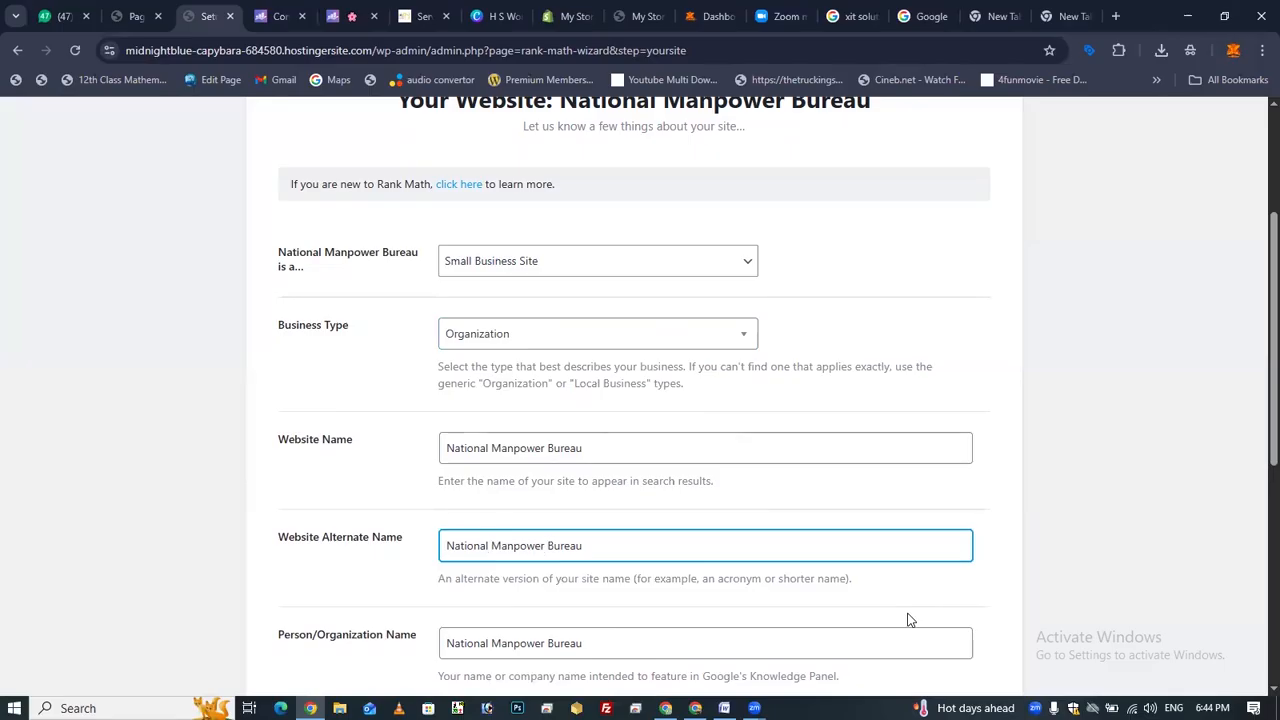
key(BackSpace)
key(BackSpace)
key(BackSpace)
key(BackSpace)
key(BackSpace)
key(BackSpace)
key(BackSpace)
key(BackSpace)
key(shift+Right)
key(shift+Right)
key(shift+Right)
key(shift+Right)
key(shift+Right)
key(shift+Right)
key(shift+Right)
key(shift+Right)
key(shift+Right)
text(M)
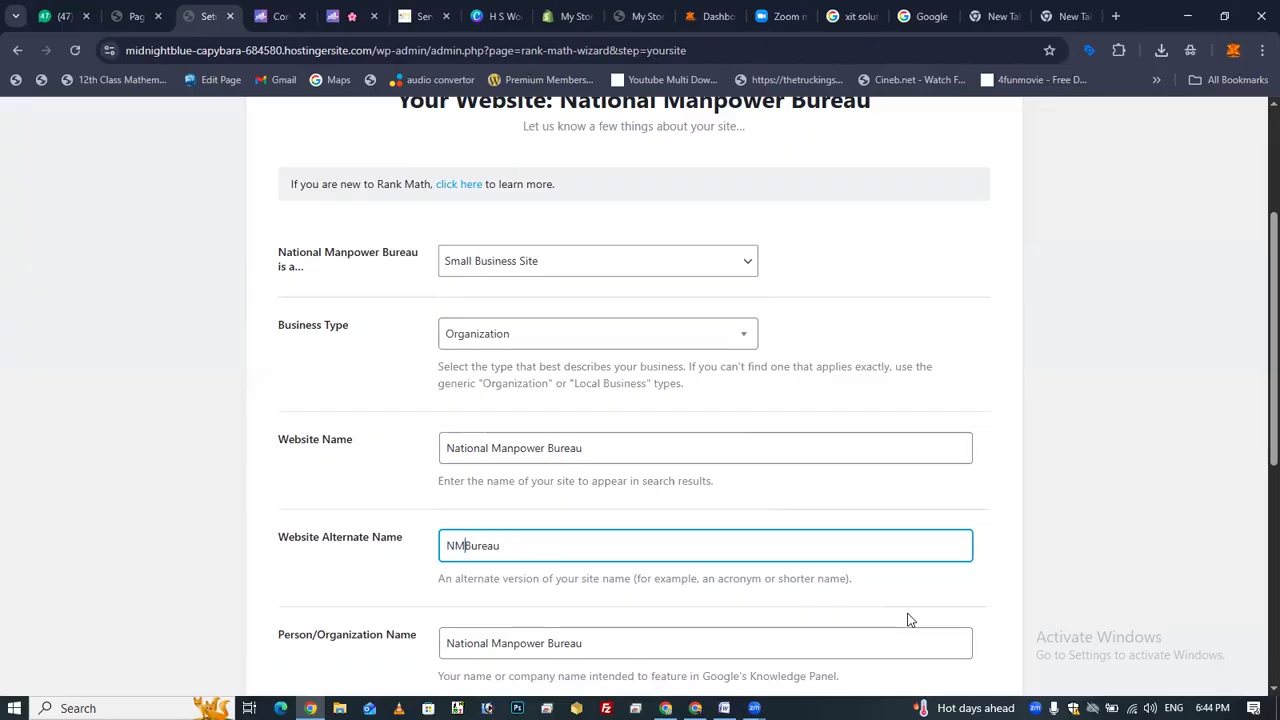
key(shift+End)
key(BackSpace)
Review the organization name, Google logo and social share image settings, and save the site details to continue the wizard
scroll(623, 343, down, 2)
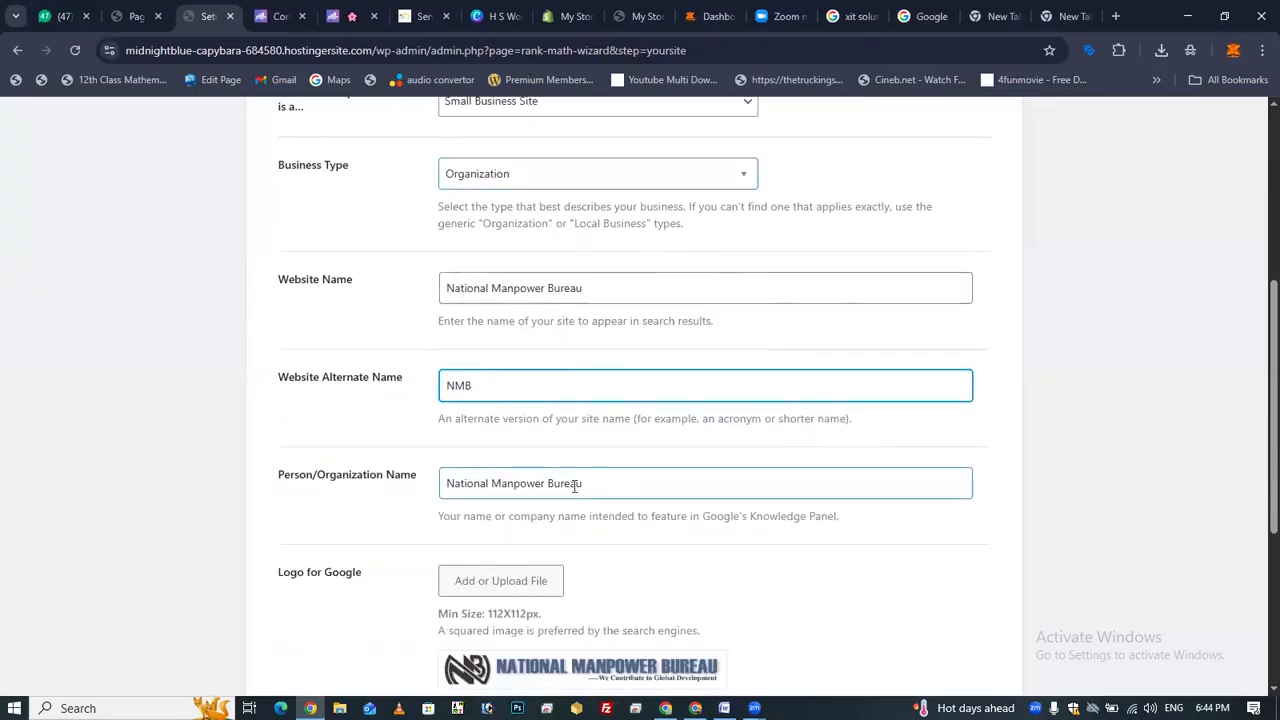
scroll(669, 357, down, 3)
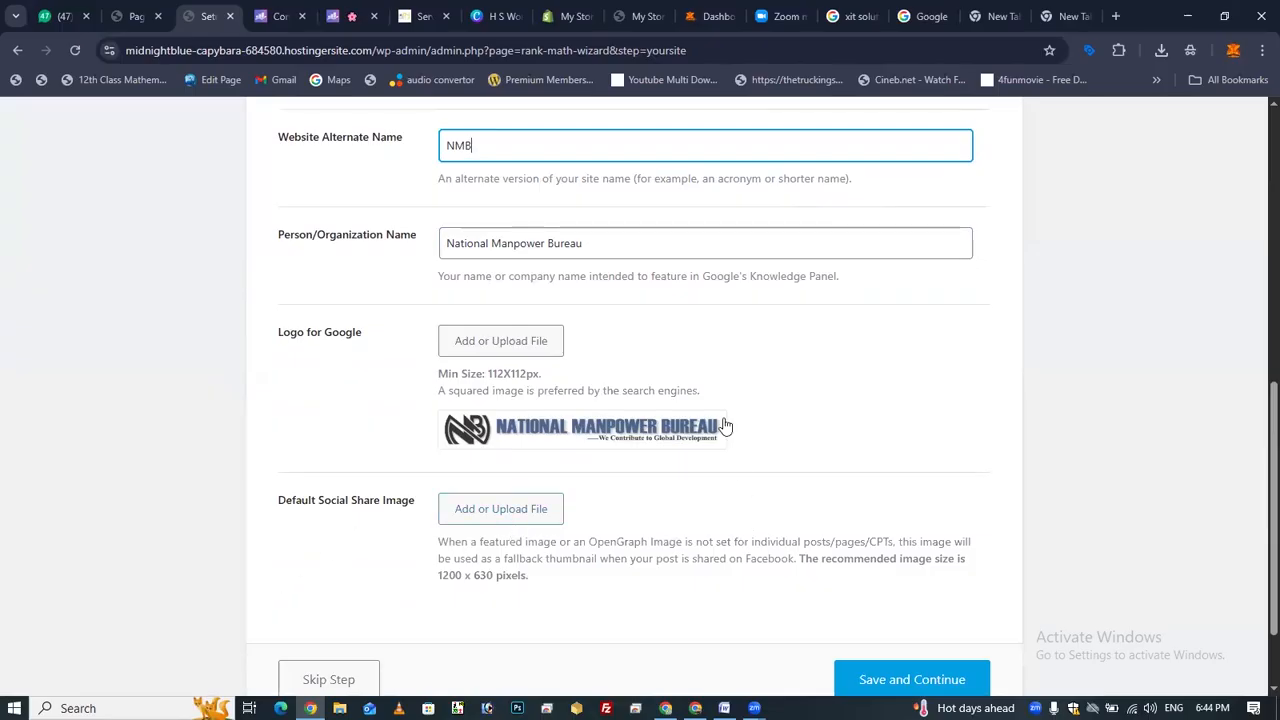
scroll(715, 440, down, 2)
click(885, 580)
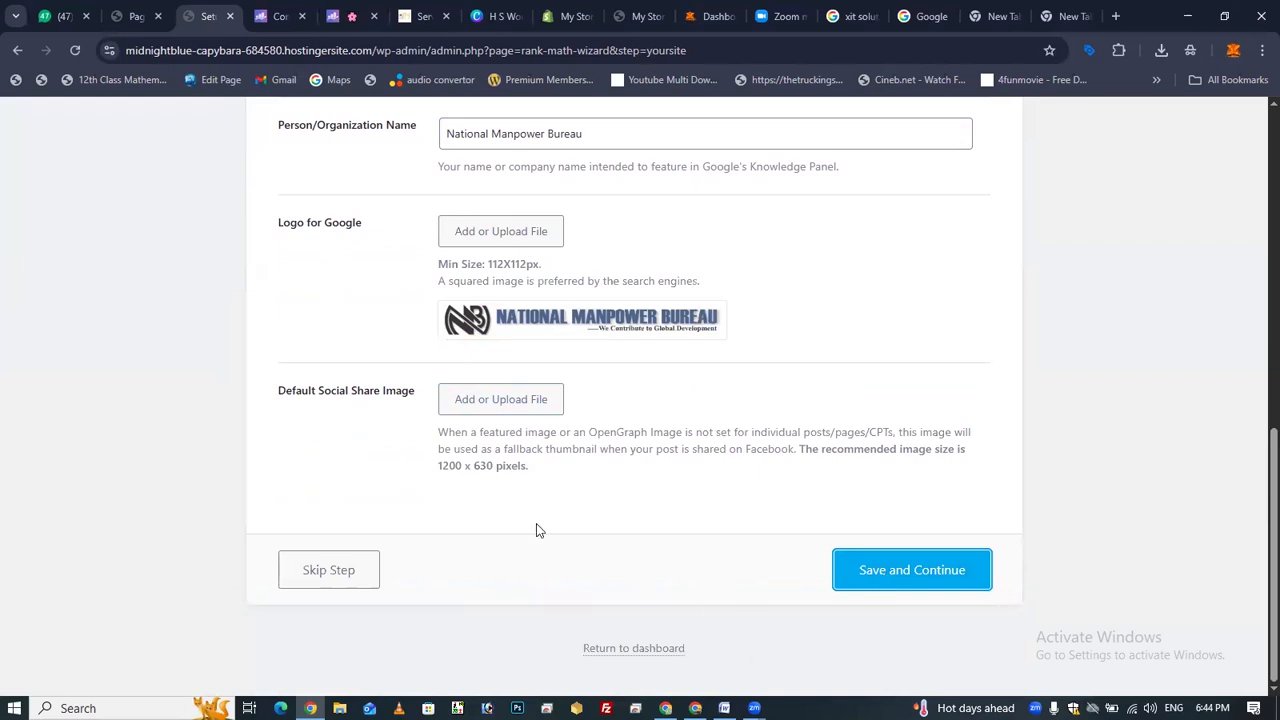
Connect Google Services to Rank Math by signing in with the listed Google account and granting the requested access
scroll(1008, 377, down, 2)
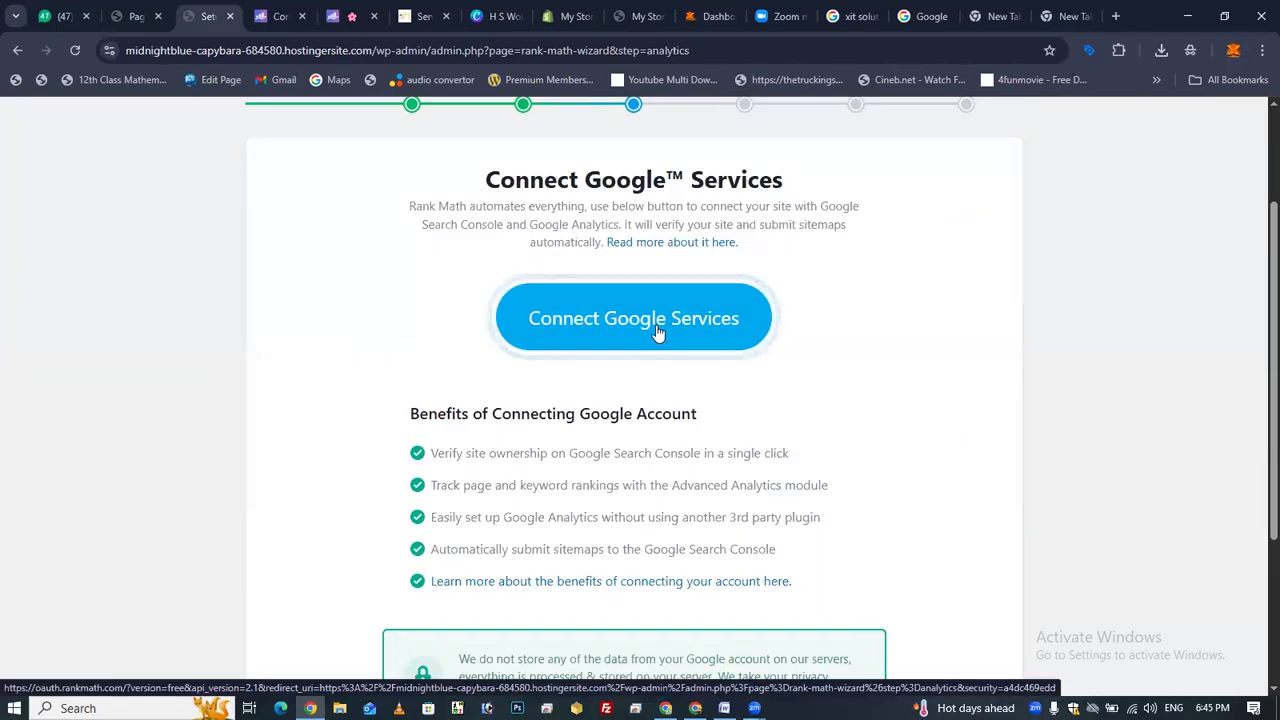
scroll(655, 336, down, 3)
scroll(654, 337, up, 4)
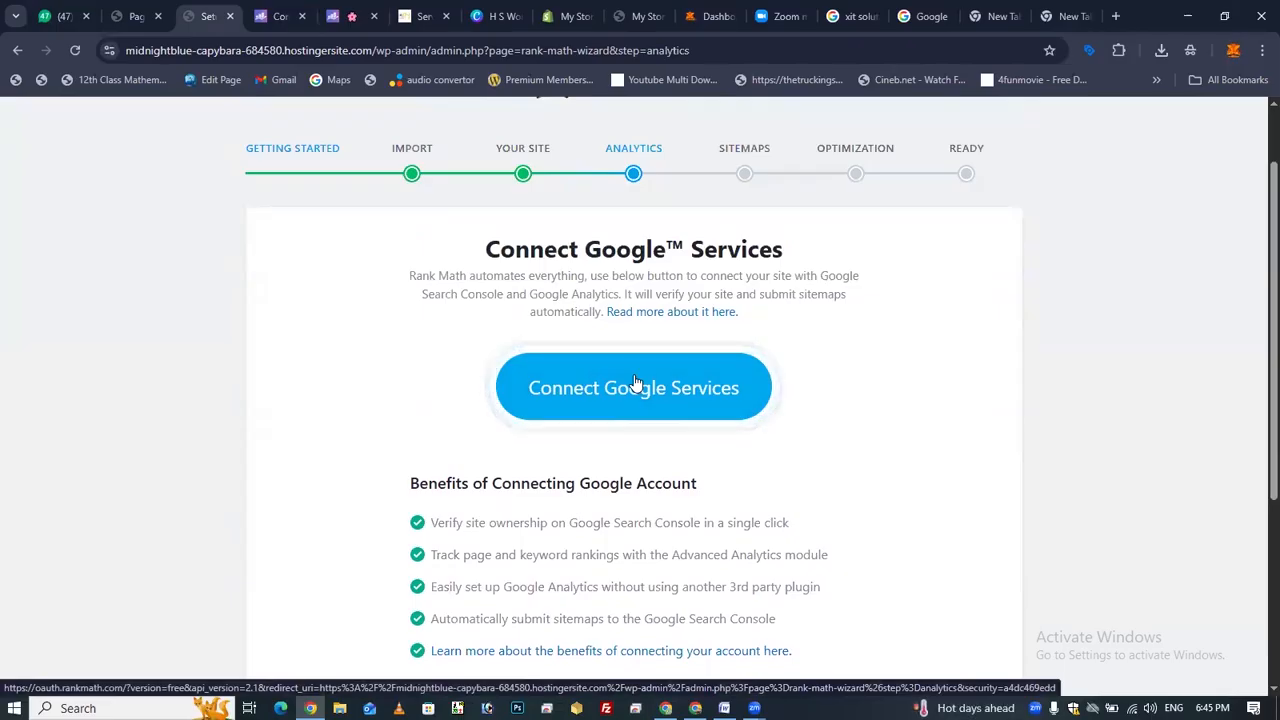
click(617, 413)
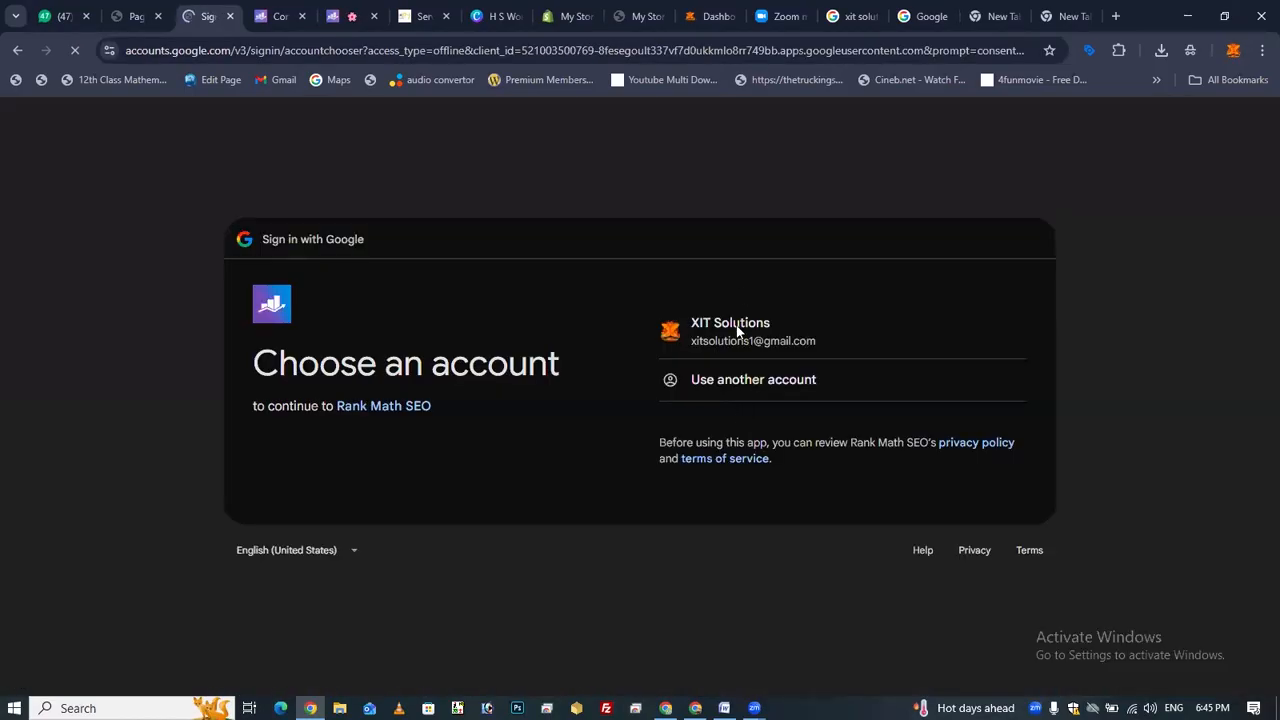
click(713, 335)
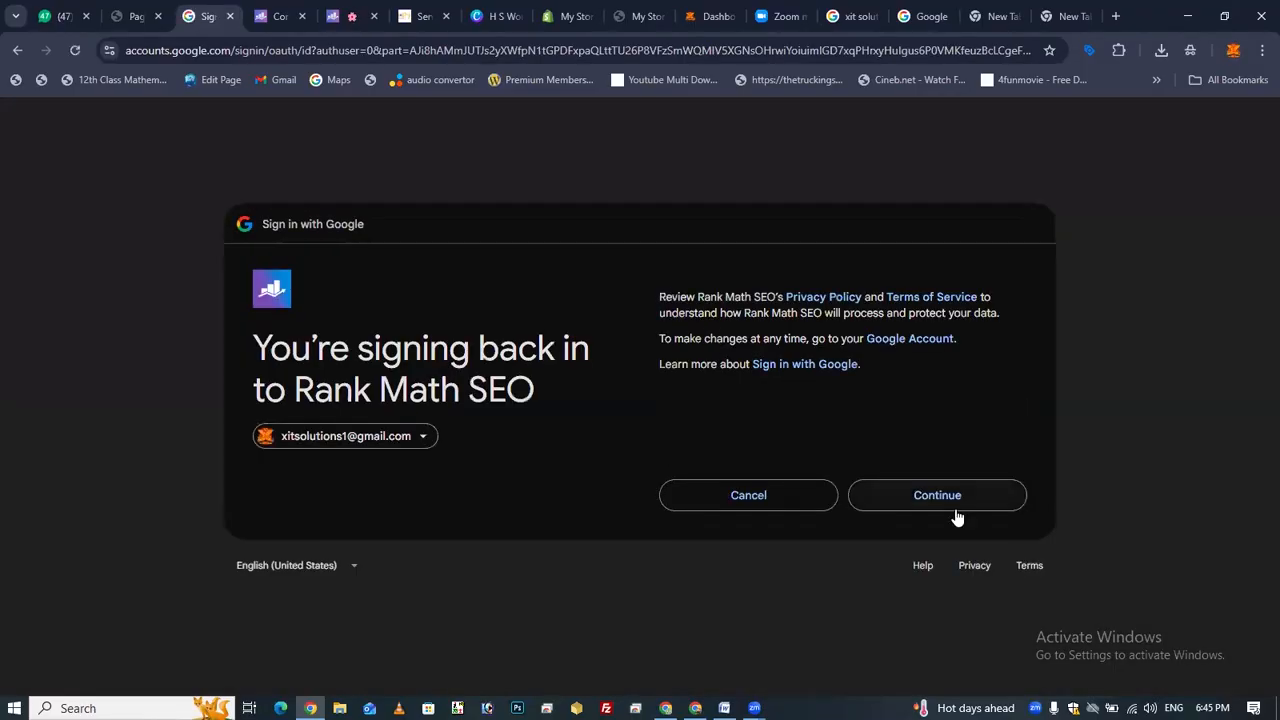
click(955, 510)
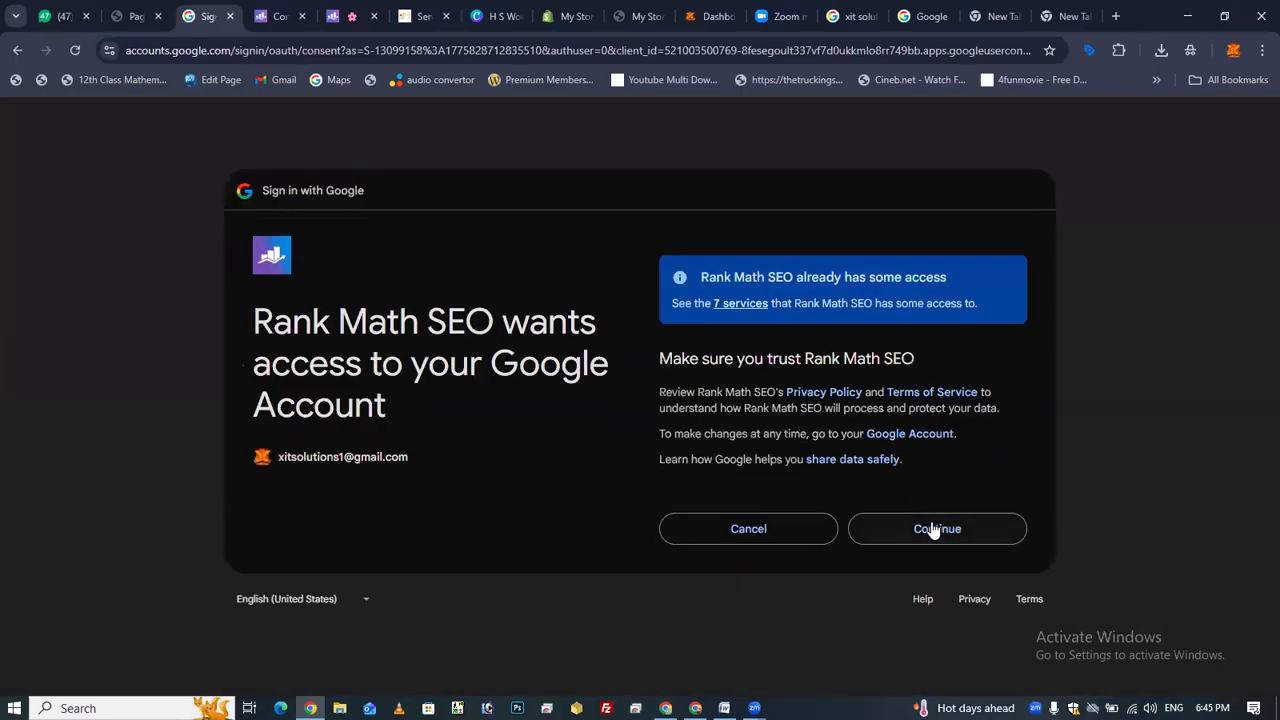
click(932, 528)
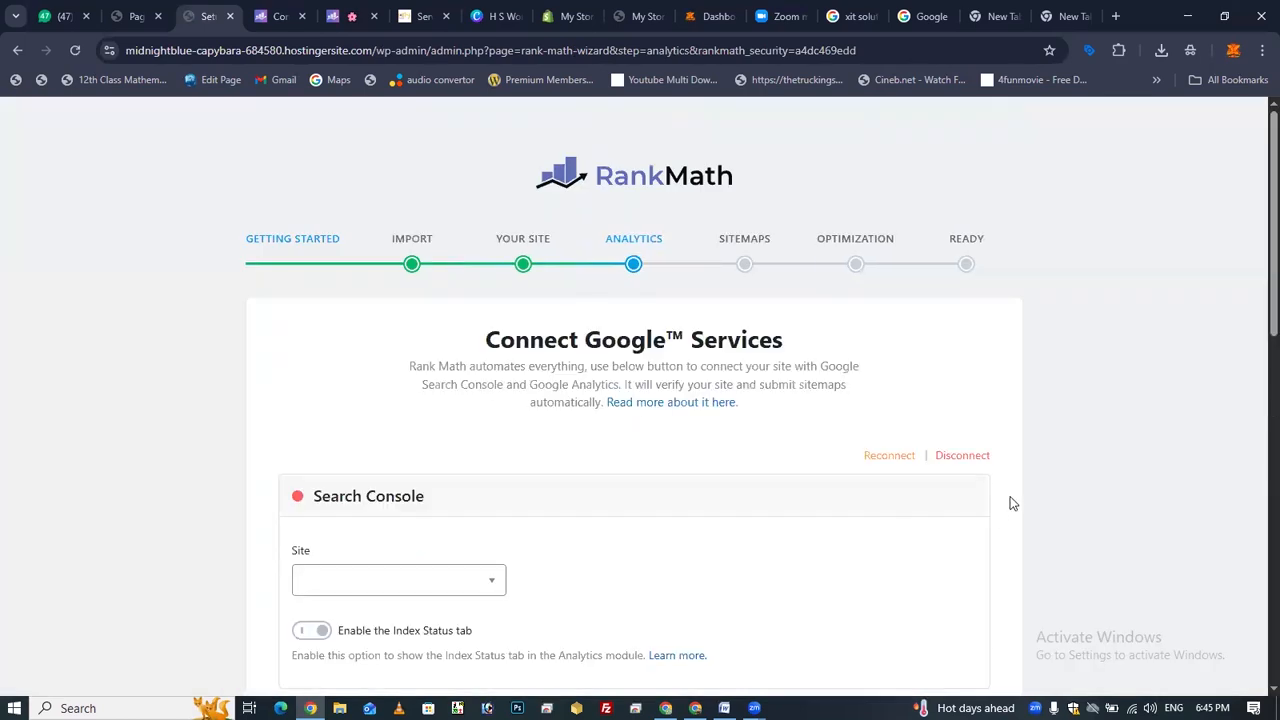
Look through the available Search Console sites for this website's entry, without selecting one
scroll(1061, 387, down, 2)
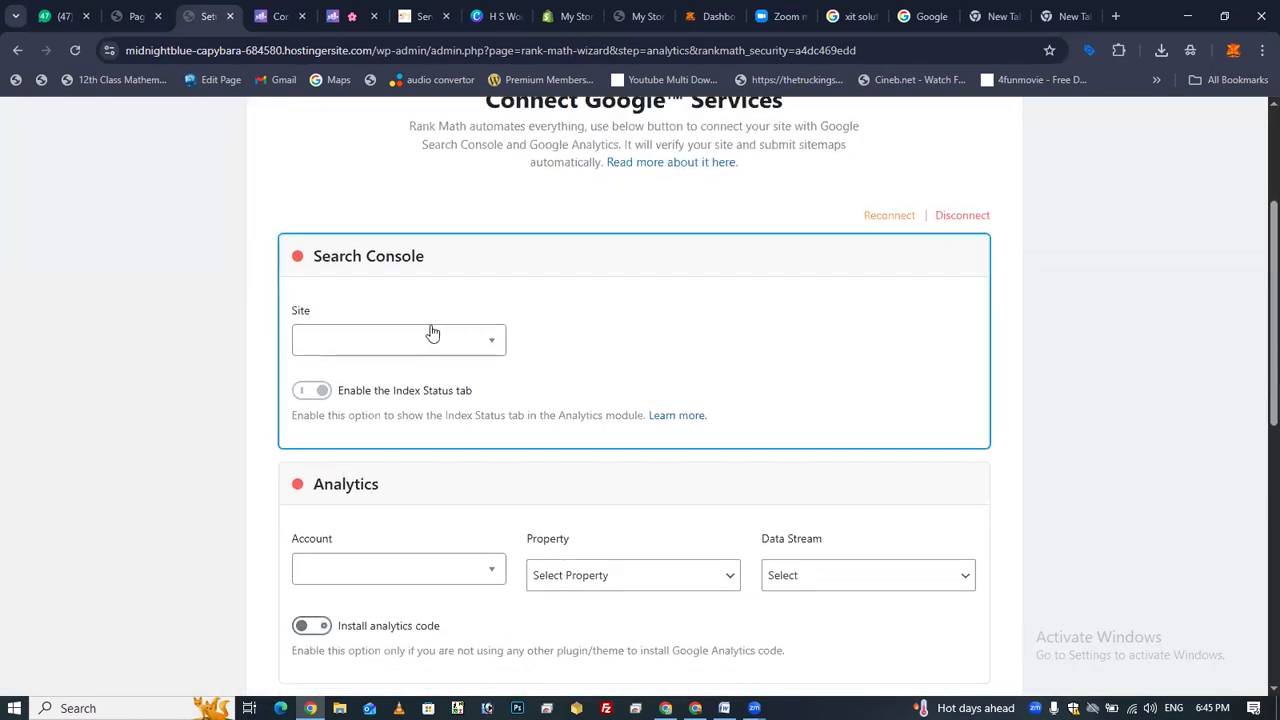
click(480, 338)
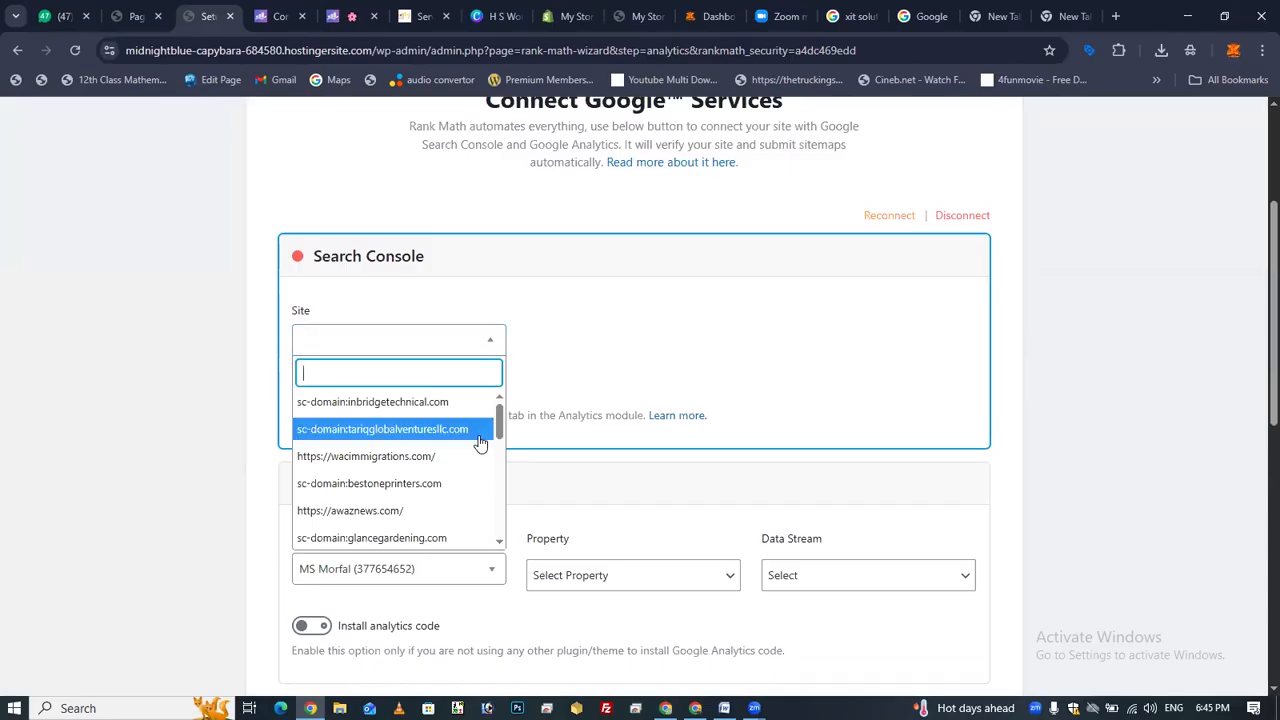
scroll(480, 445, down, 3)
scroll(480, 452, down, 5)
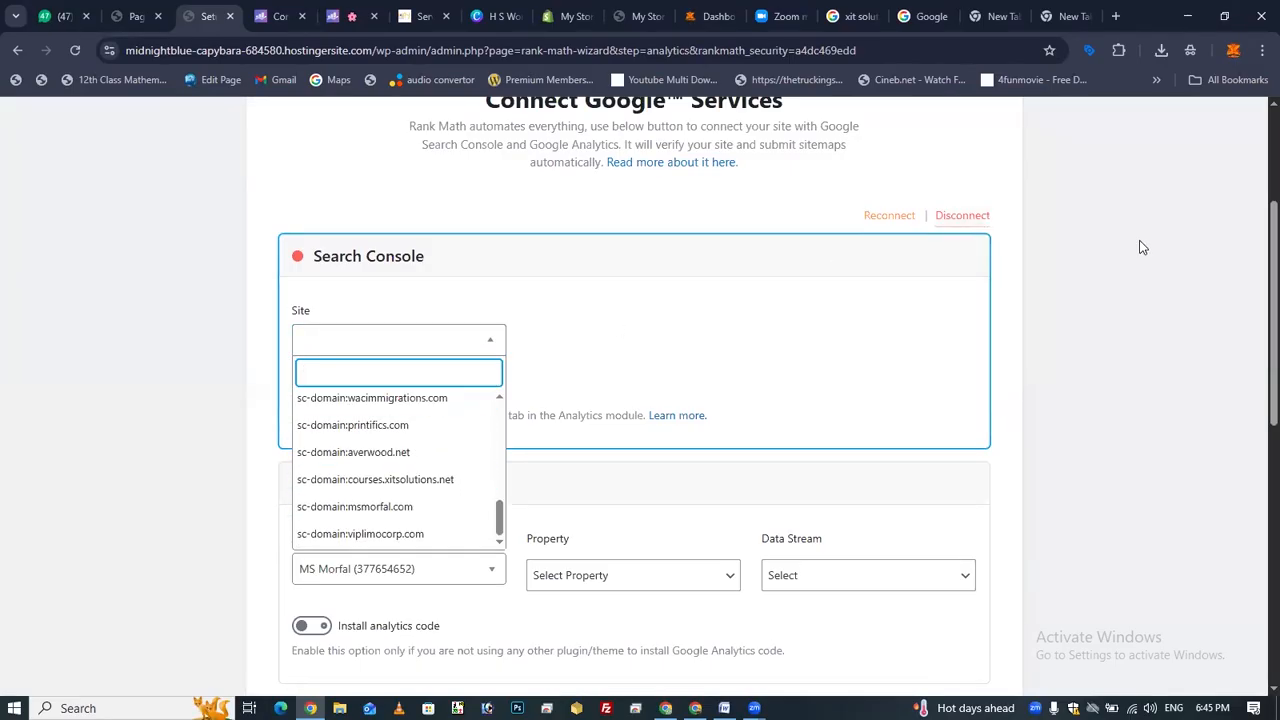
click(1074, 274)
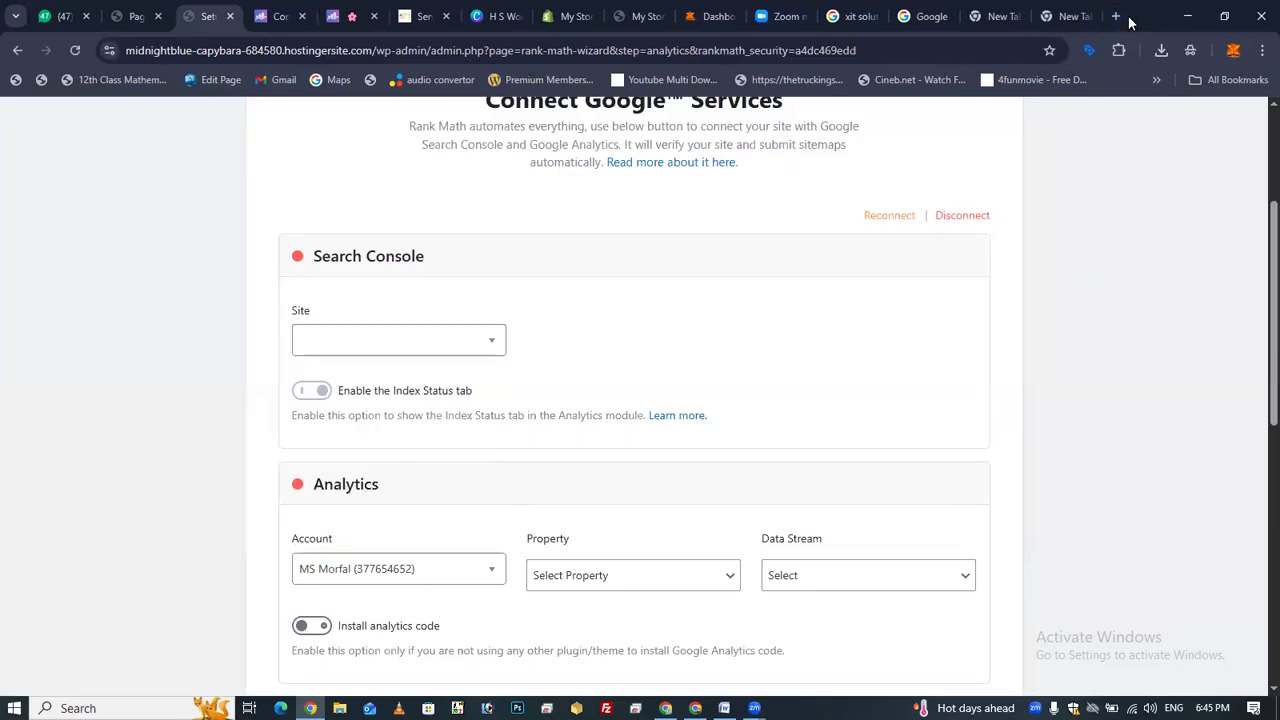
Search Google for "google search console" in a new browser tab and open the Search Console dashboard
click(1117, 17)
text(google search console)
key(Return)
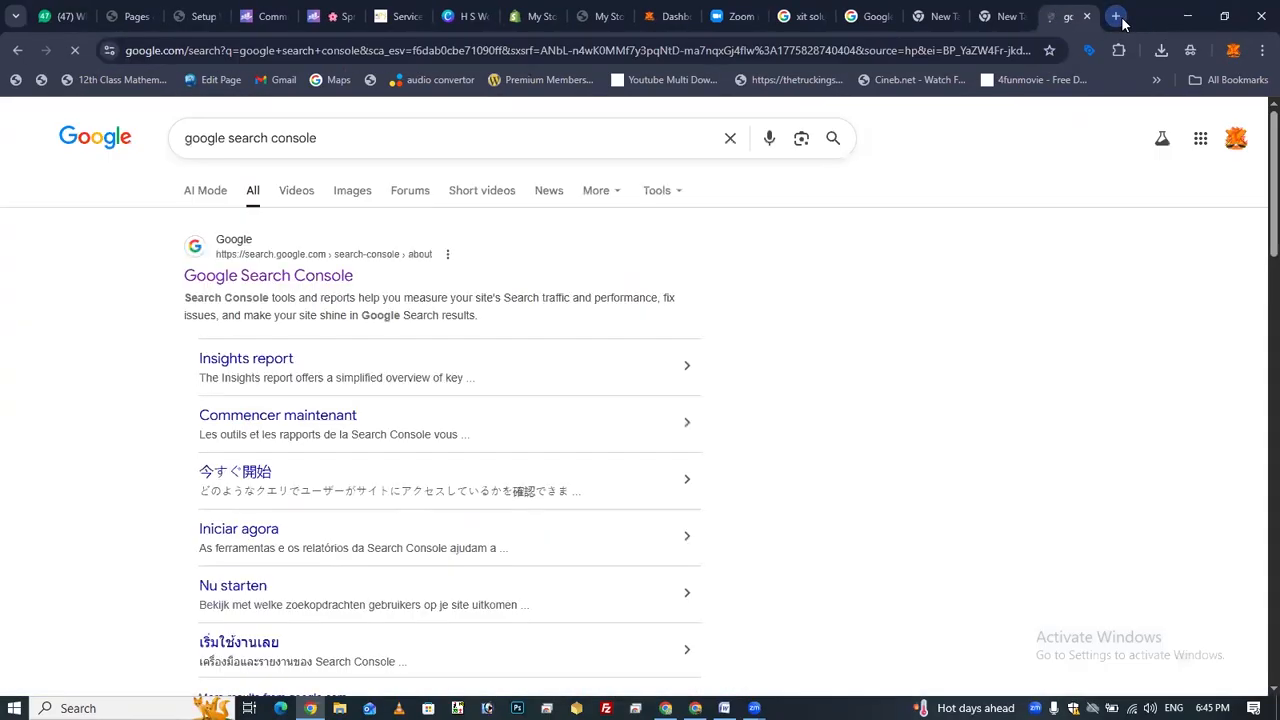
click(268, 276)
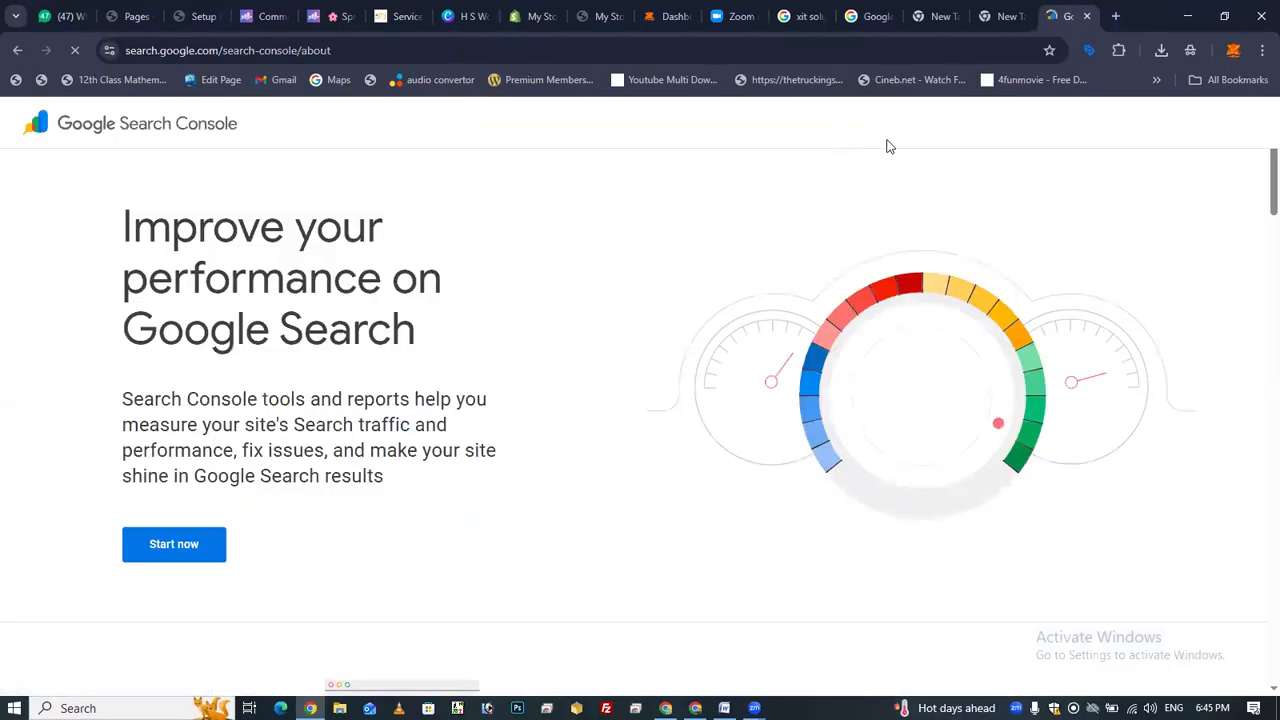
click(171, 543)
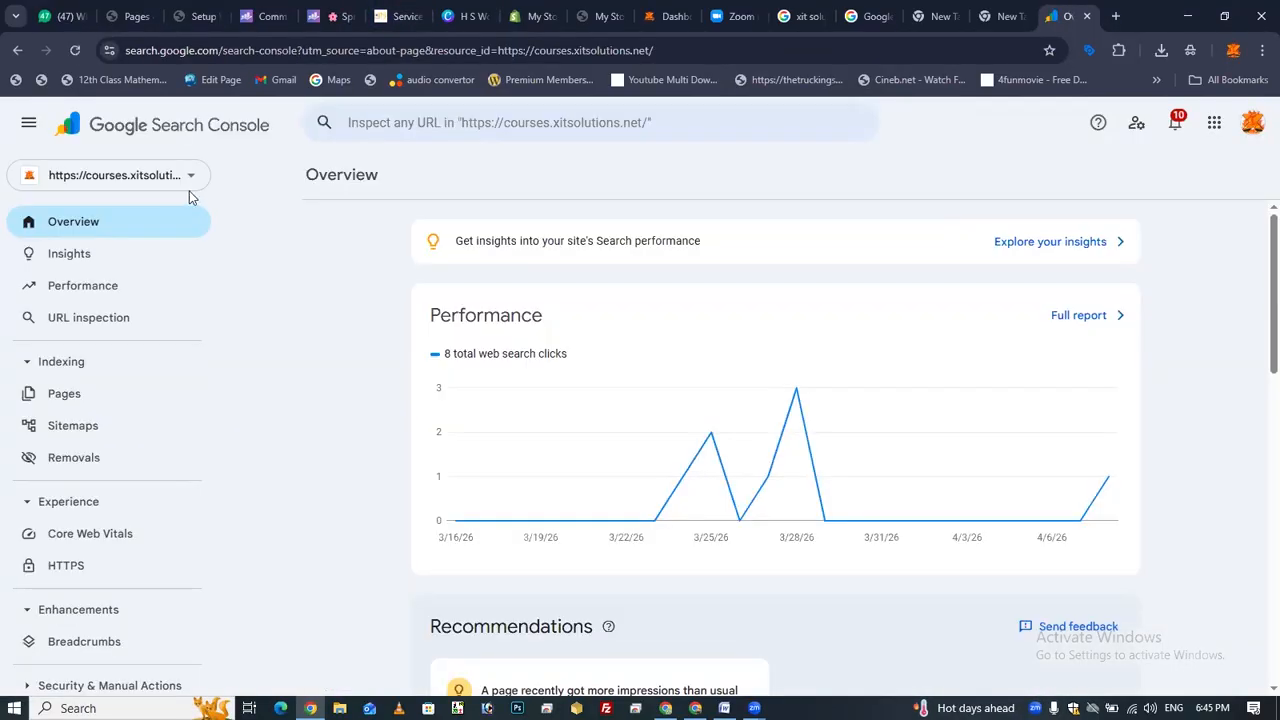
Look through the Search Console property list for the hostingersite.com website
click(189, 191)
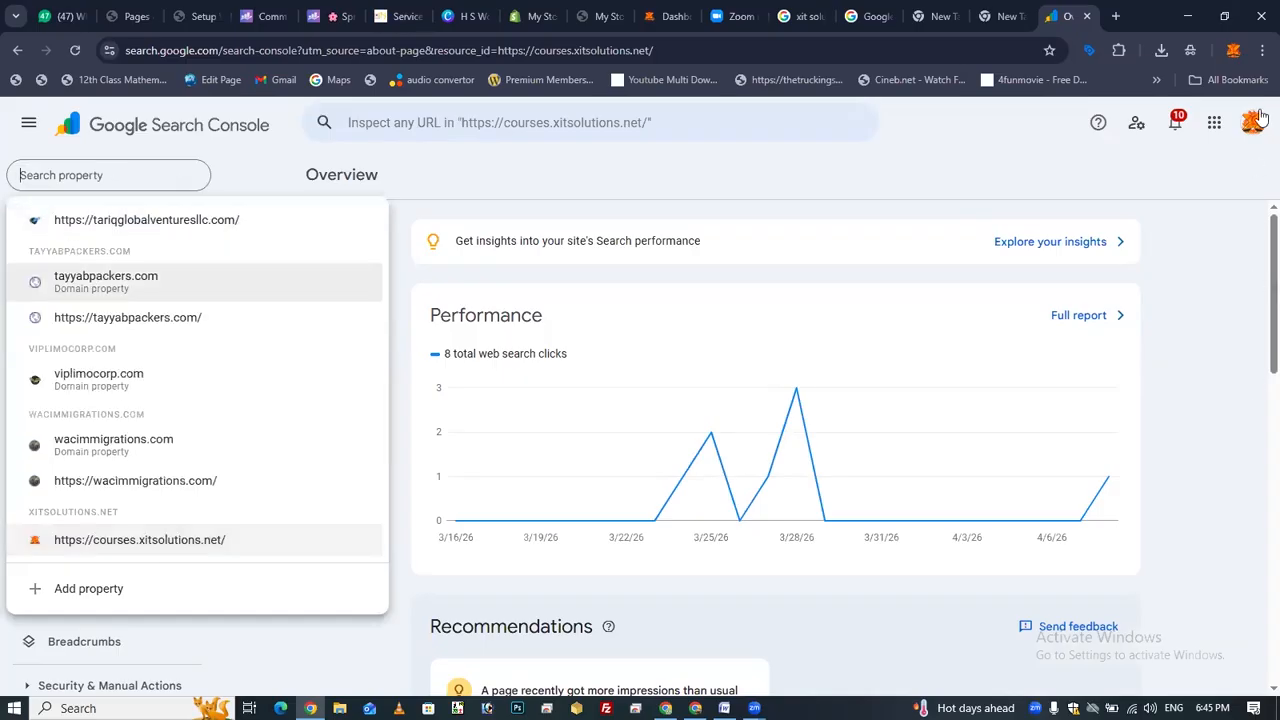
scroll(254, 420, down, 3)
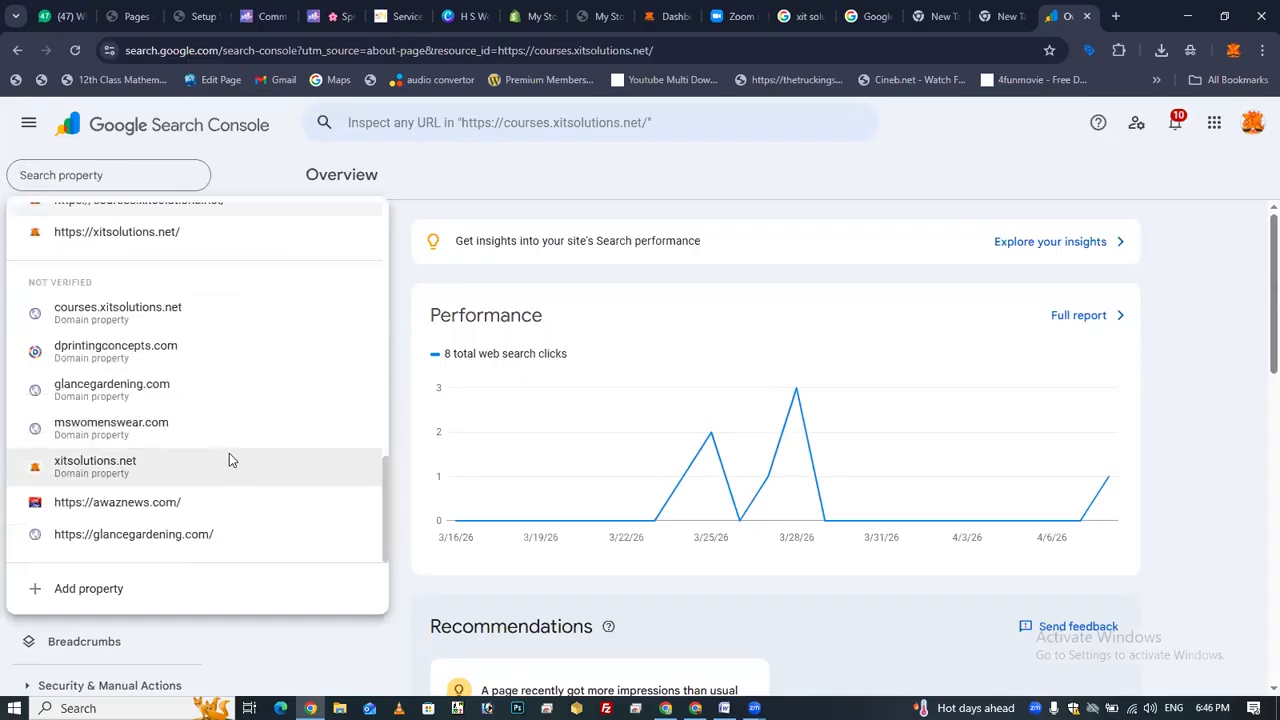
scroll(254, 440, up, 10)
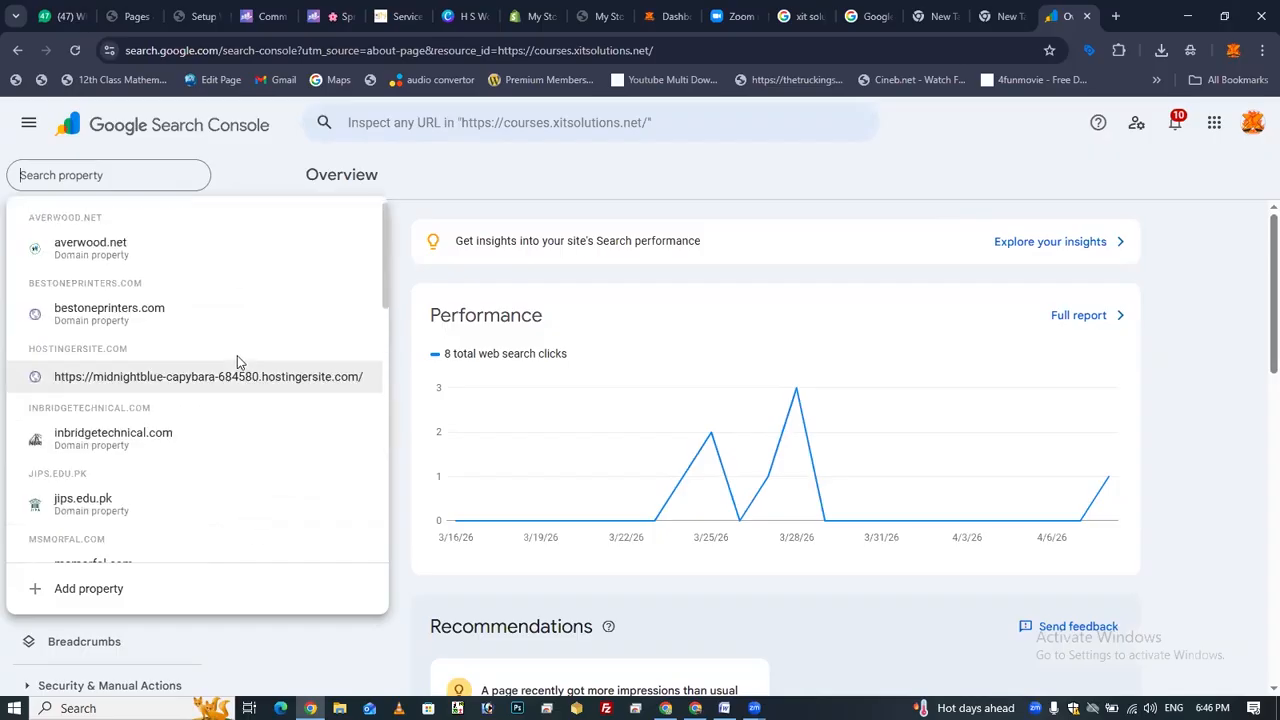
click(534, 171)
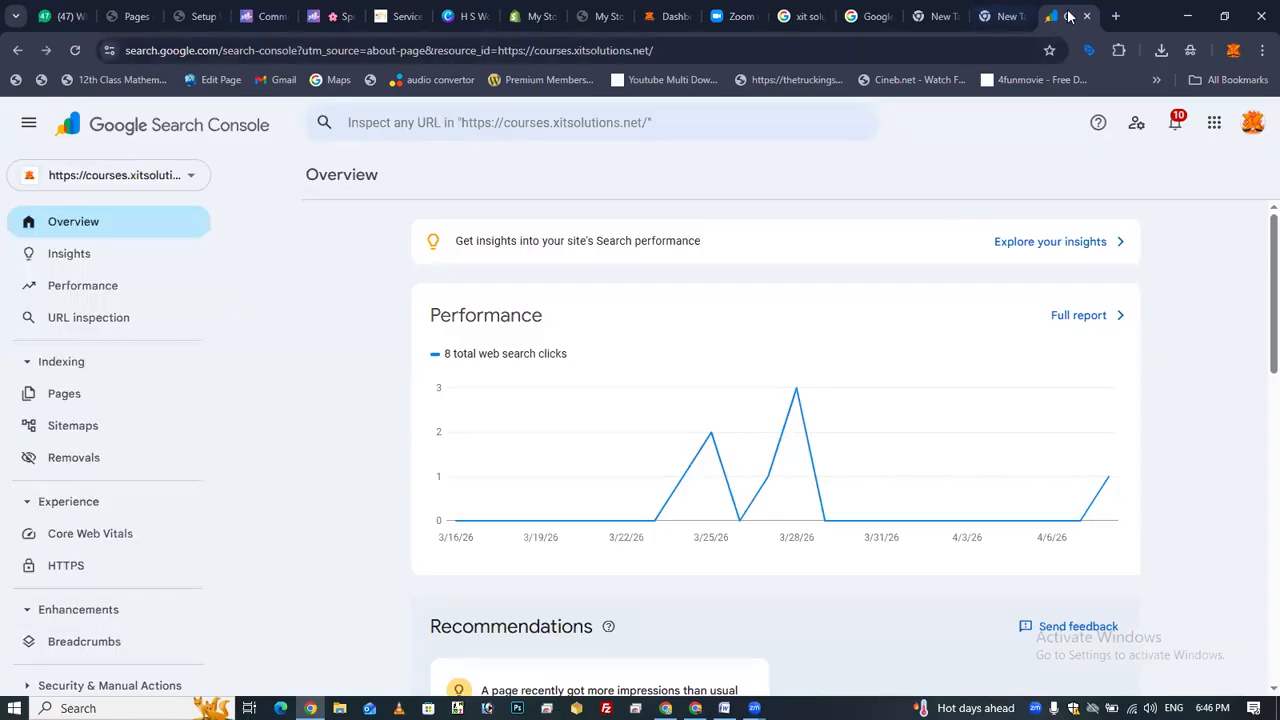
Place the Search Console tab near the setup wizard, close the Rank Math communication preferences page, and return to the wizard
drag(590, 8, 320, 16)
click(272, 16)
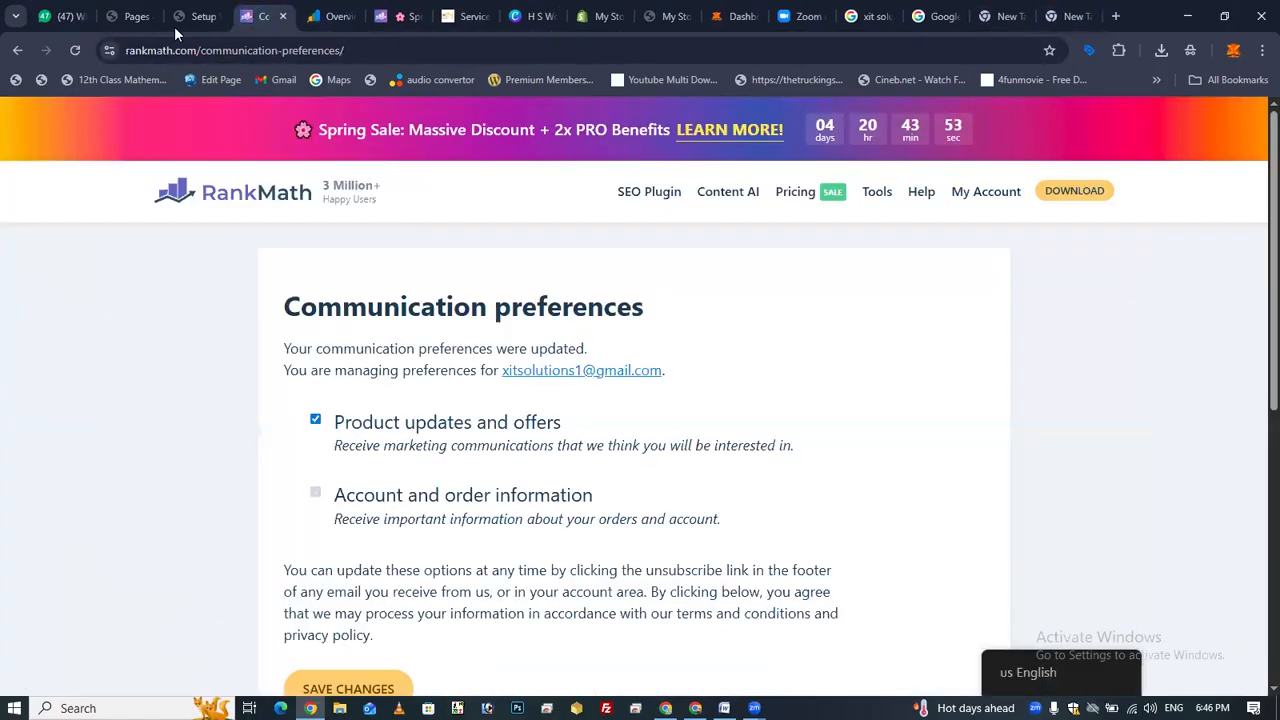
click(283, 16)
click(203, 16)
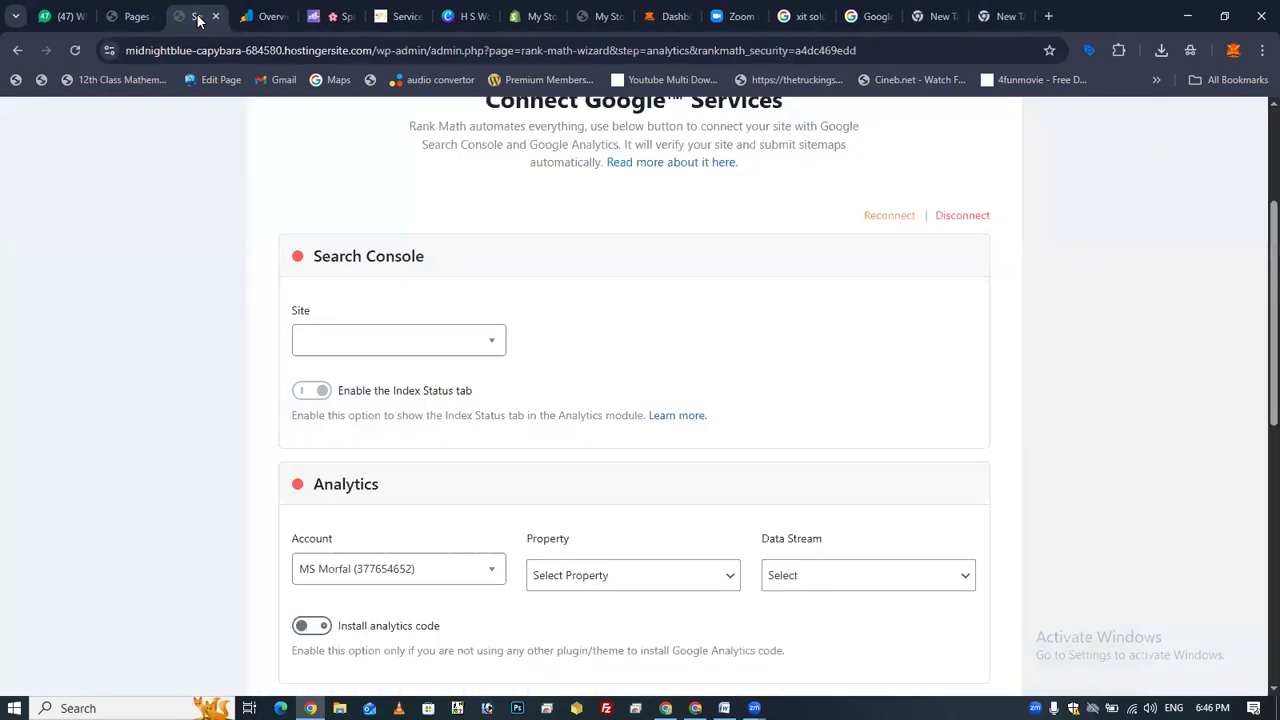
Set the Search Console site to sc-domain:inbridgetechnical.com
click(398, 340)
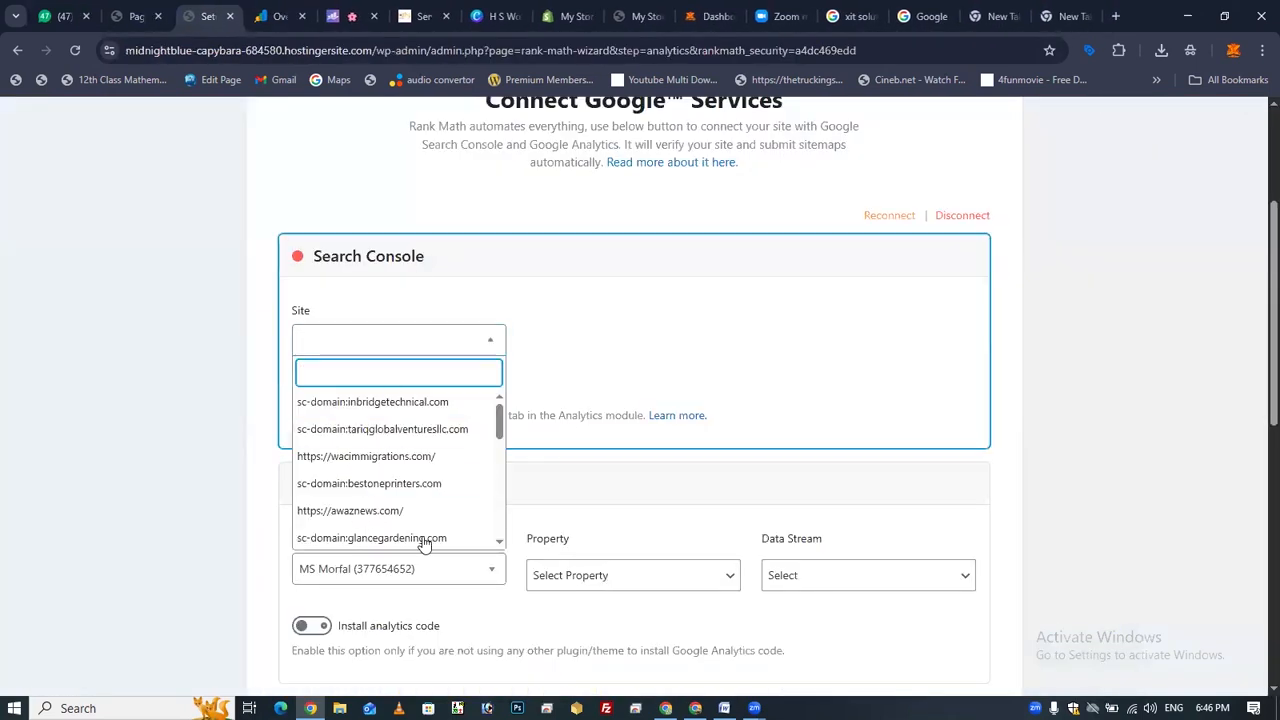
scroll(414, 450, down, 4)
scroll(403, 454, up, 4)
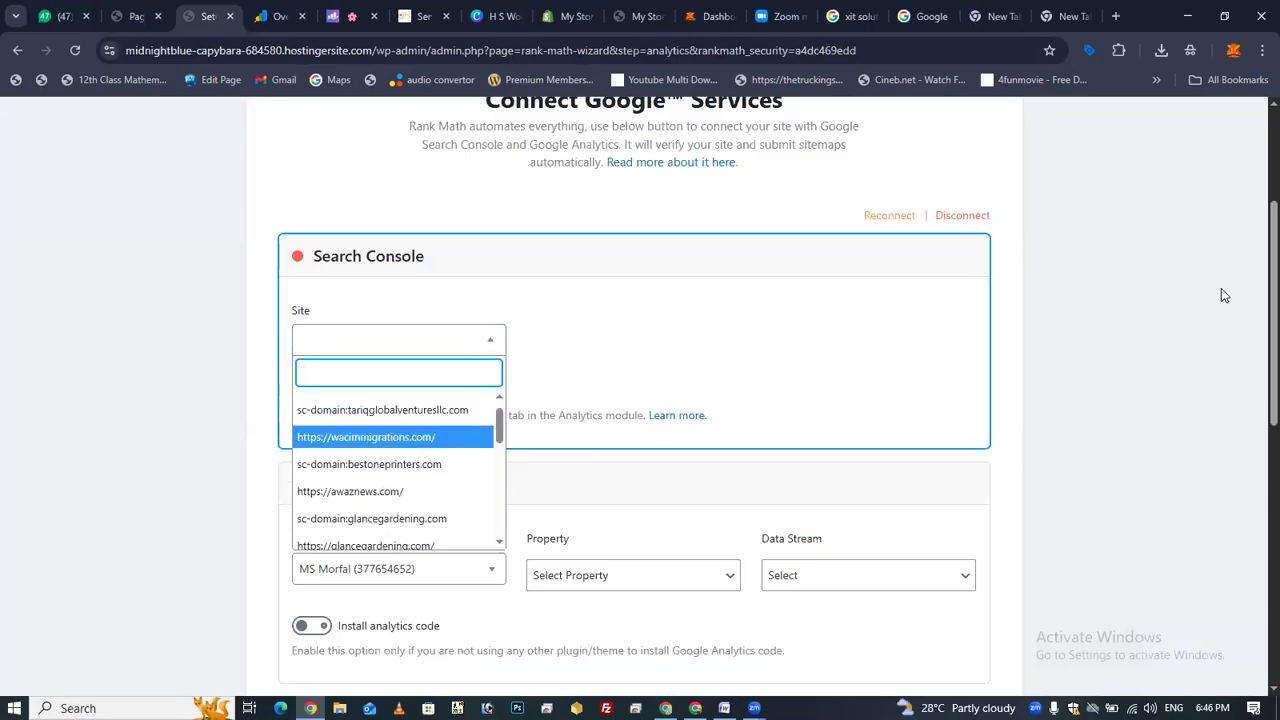
click(1190, 315)
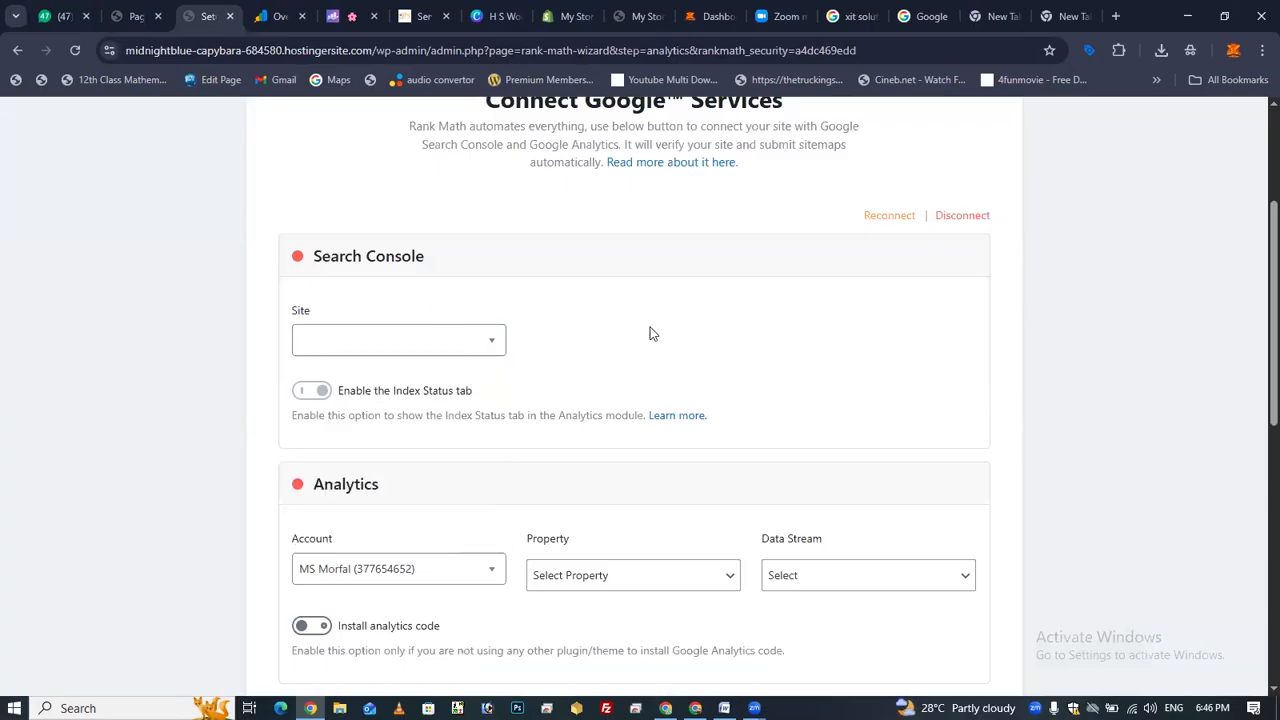
click(424, 343)
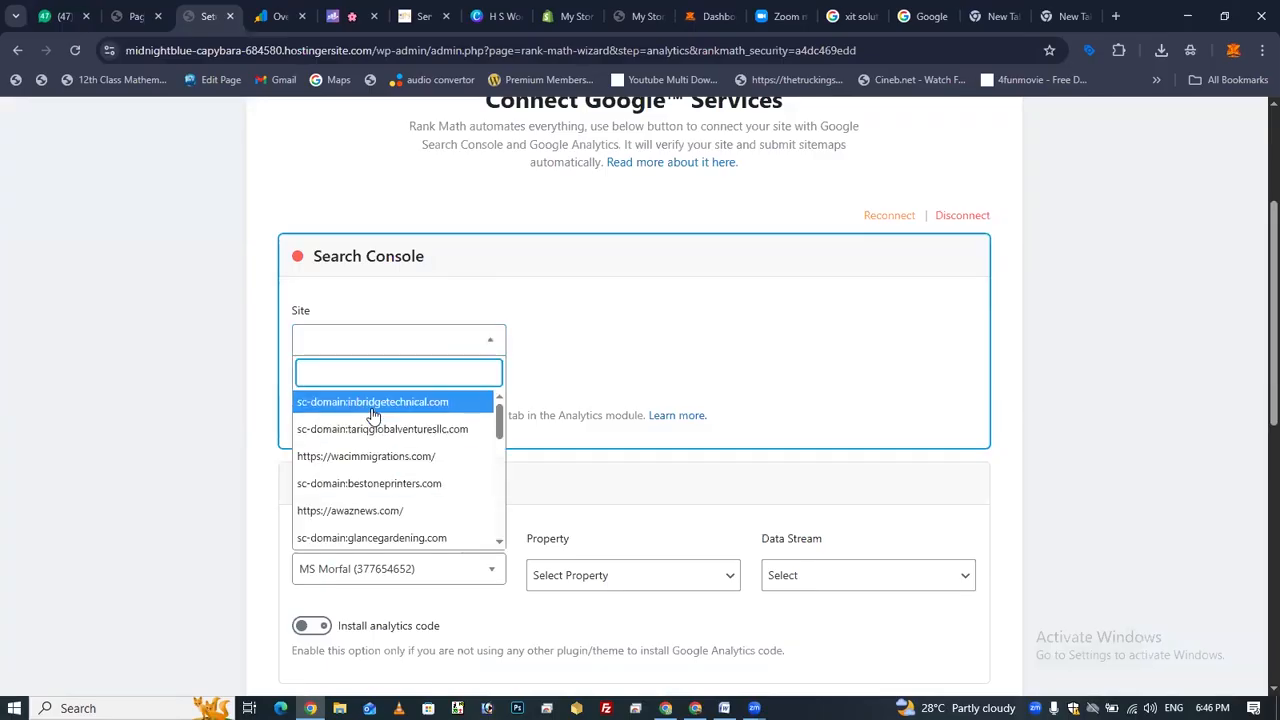
click(372, 410)
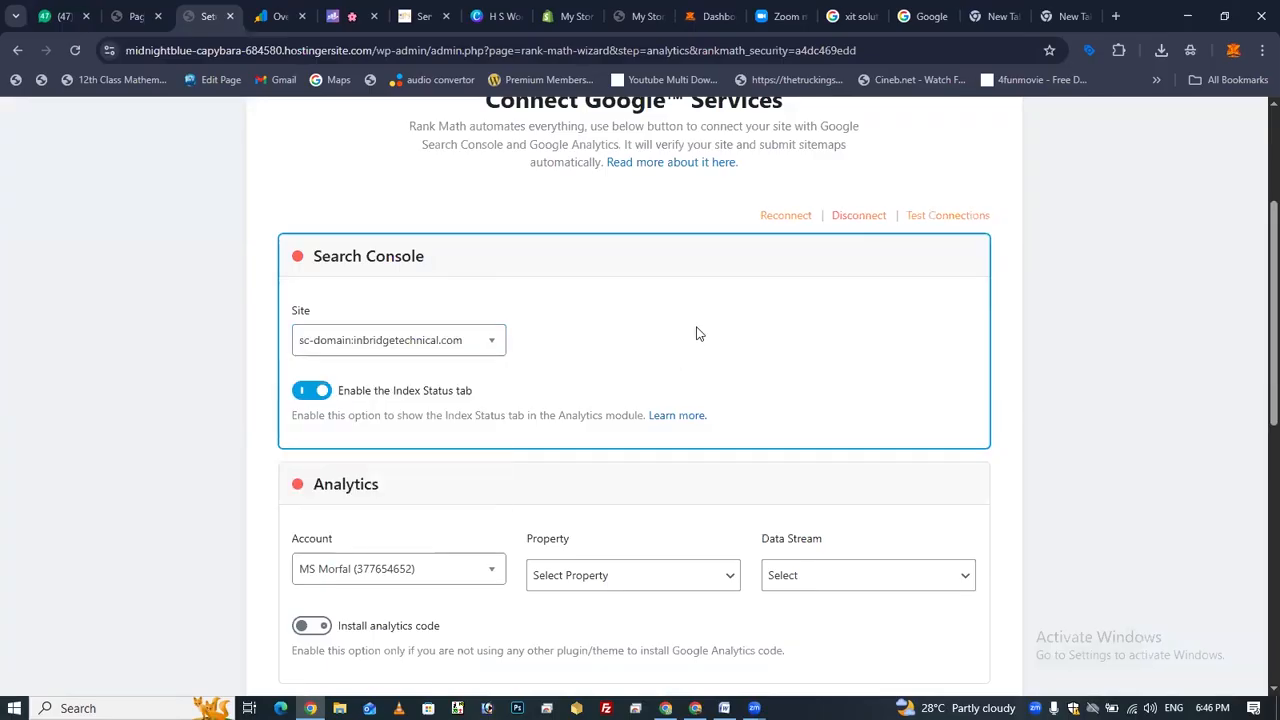
Try to create a new GA4 property under the MS Morfal Analytics account
scroll(425, 390, down, 2)
click(405, 343)
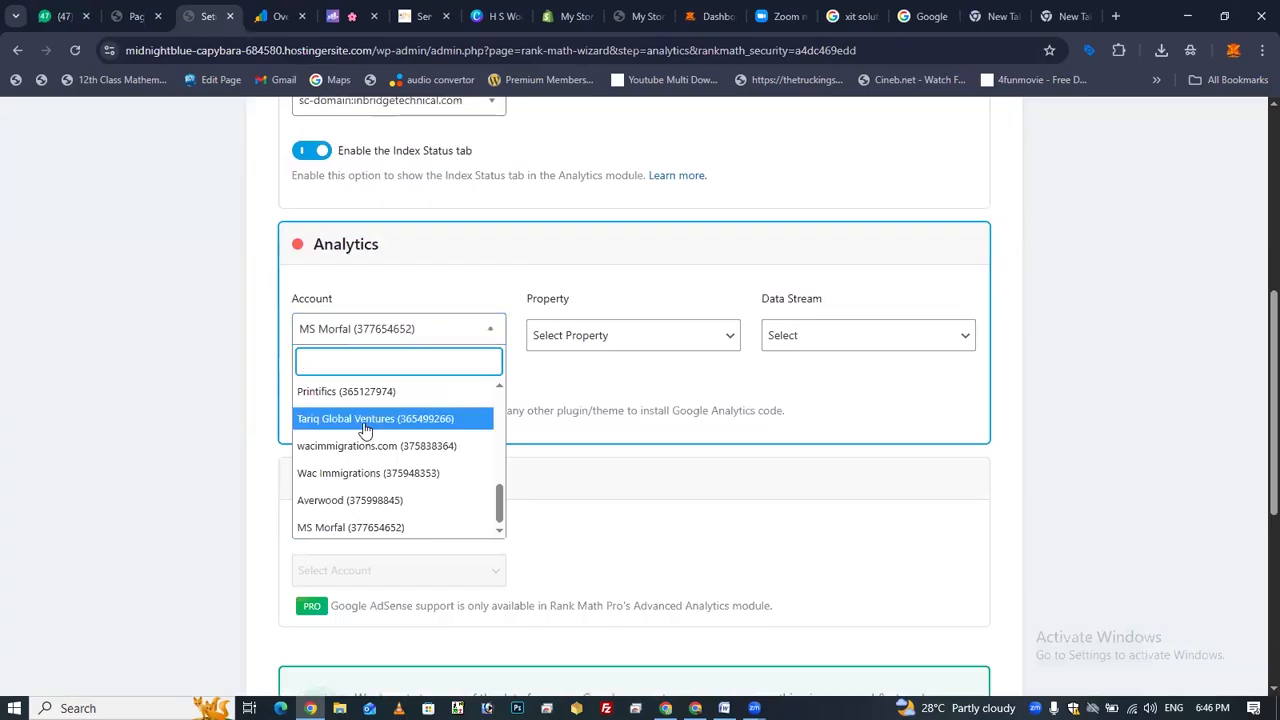
click(658, 386)
click(654, 335)
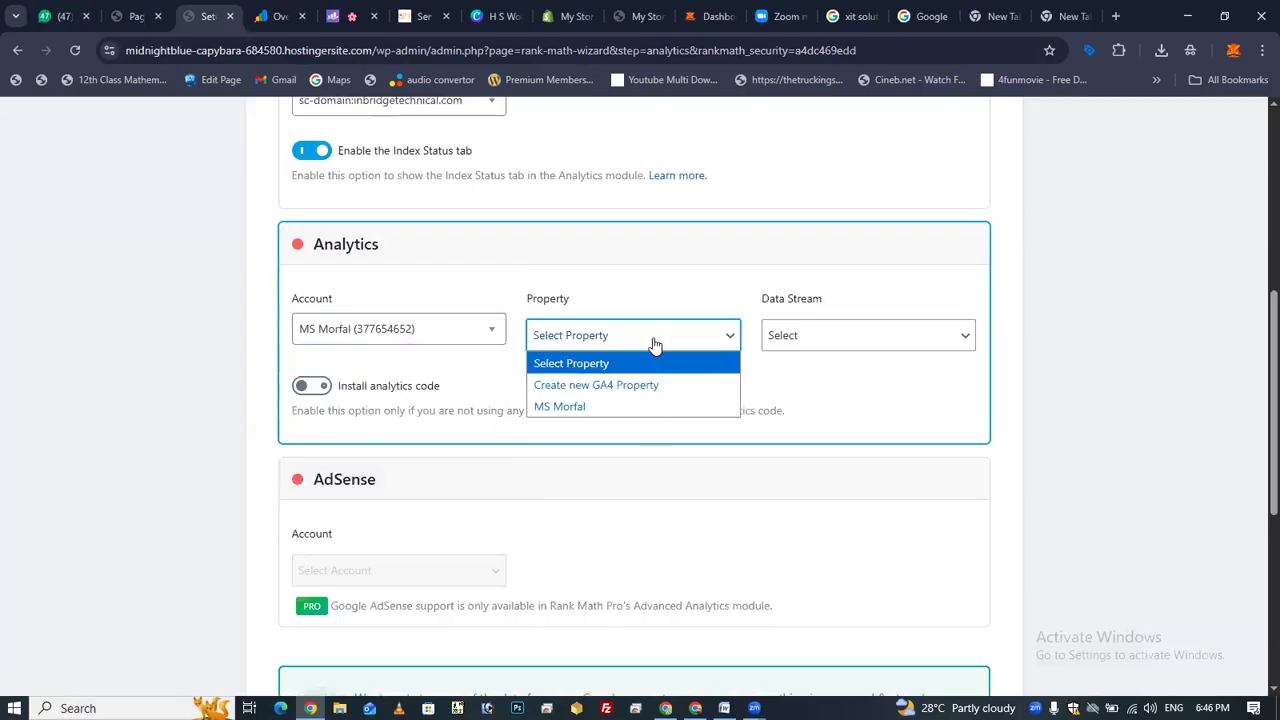
click(618, 386)
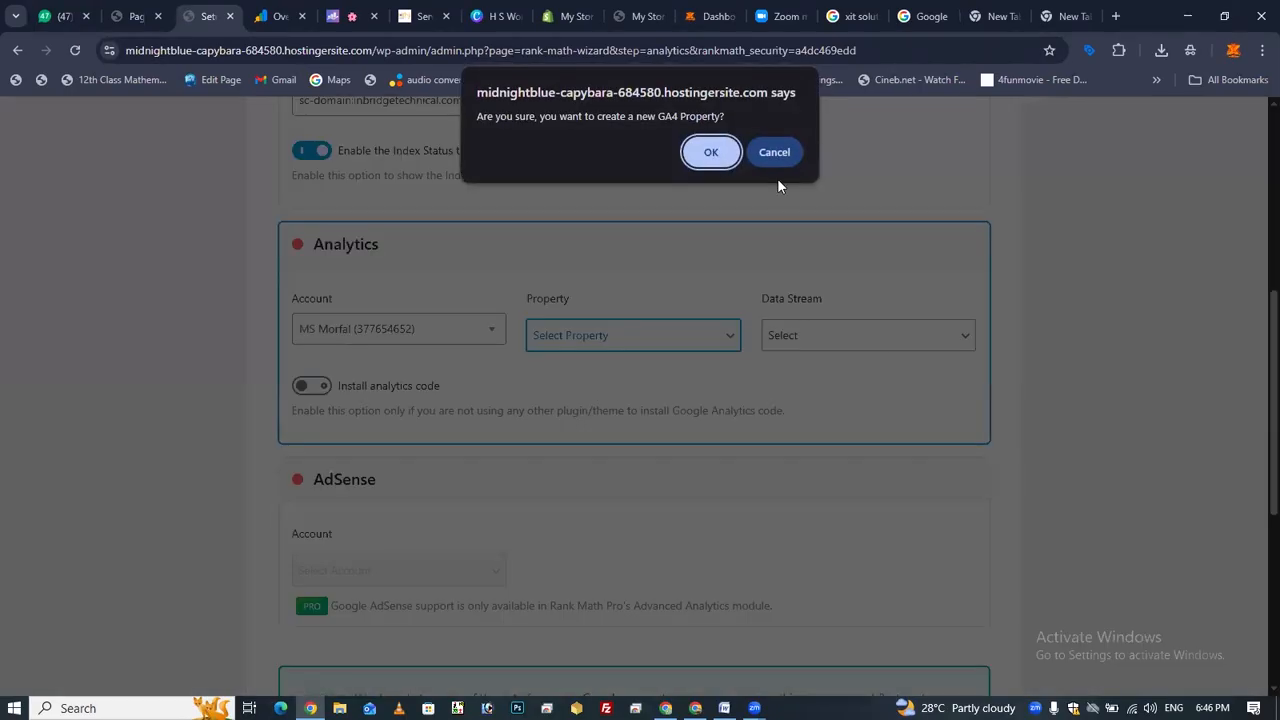
click(710, 158)
Check the Analytics property and data stream choices, leave both unselected, and skip the Google services step
click(662, 350)
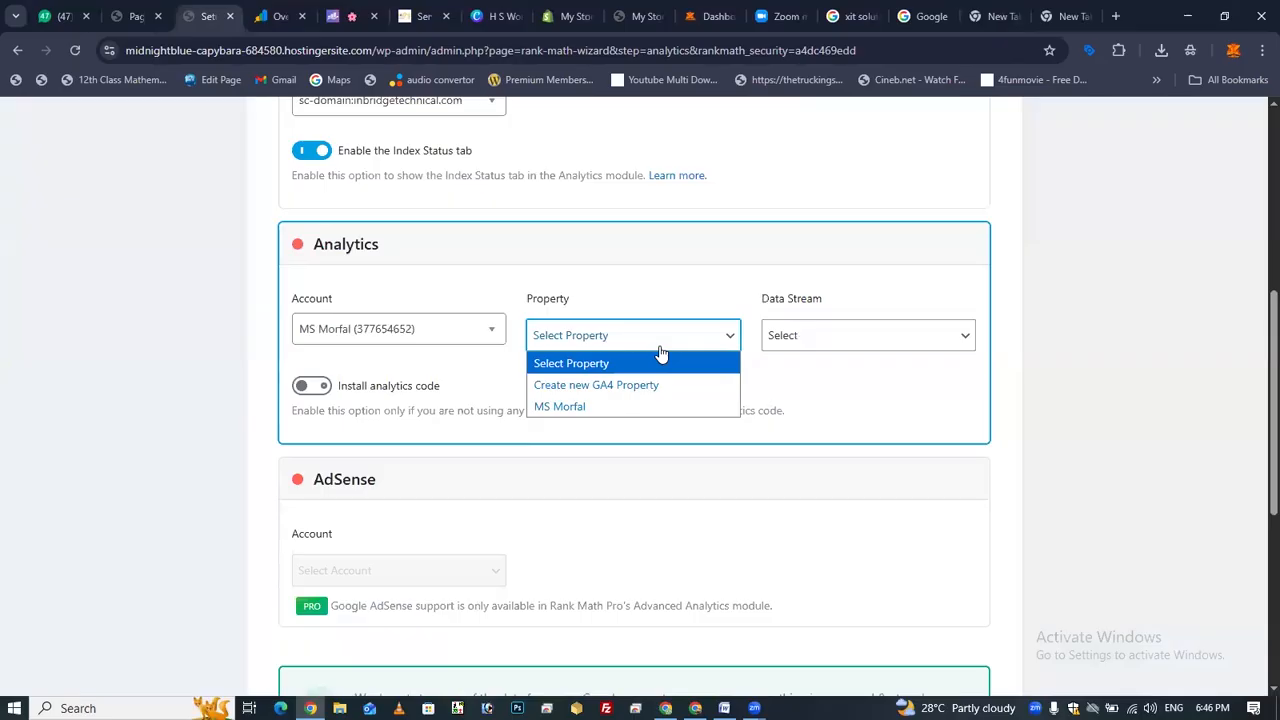
click(660, 355)
click(866, 334)
click(808, 363)
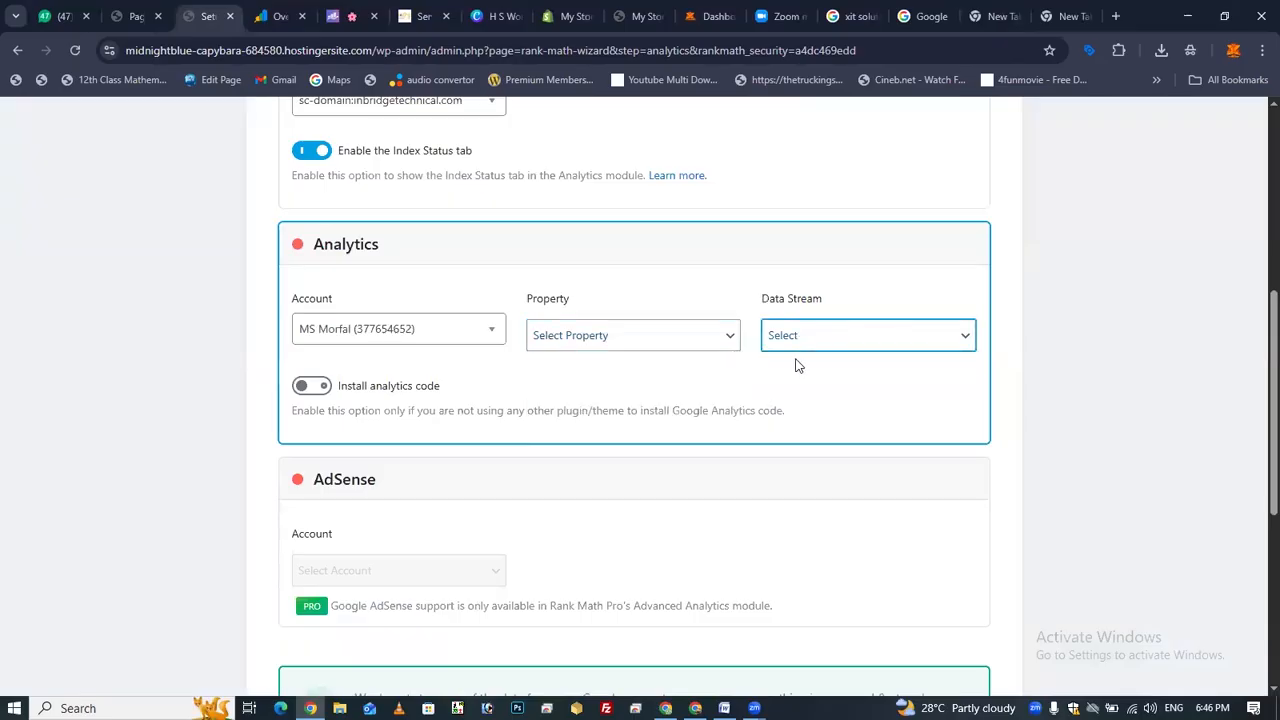
scroll(551, 431, down, 4)
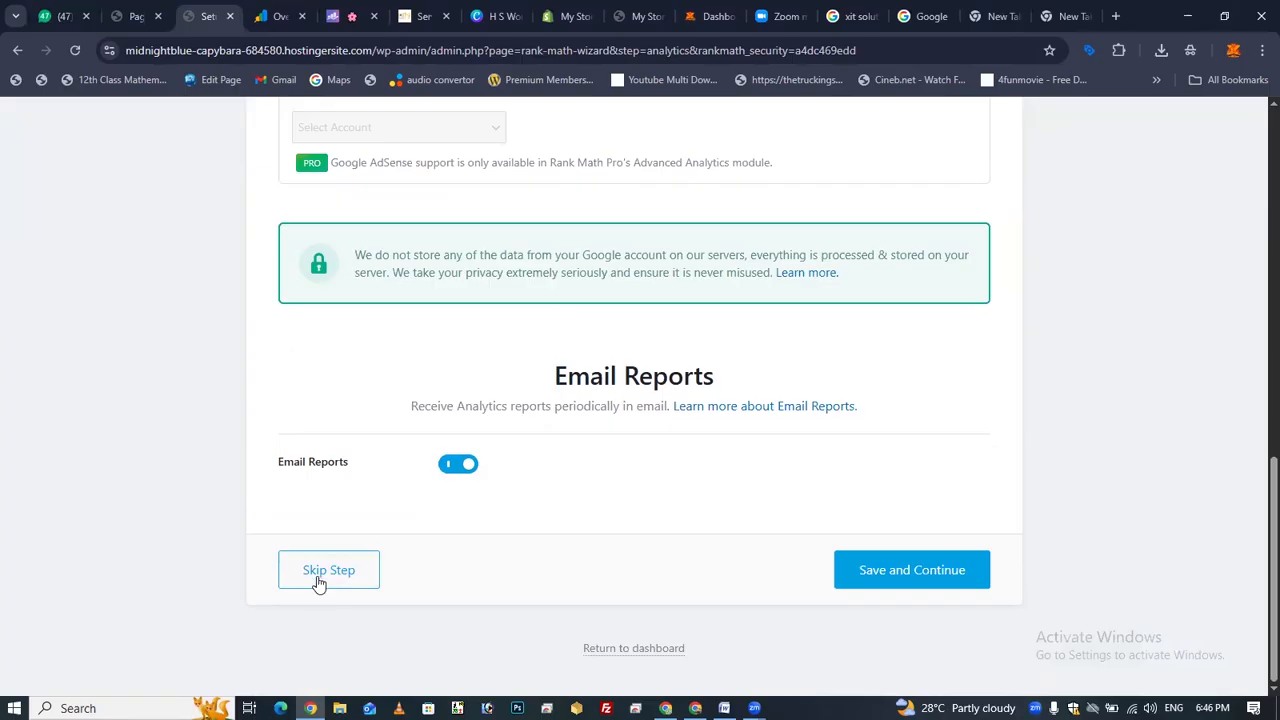
click(318, 580)
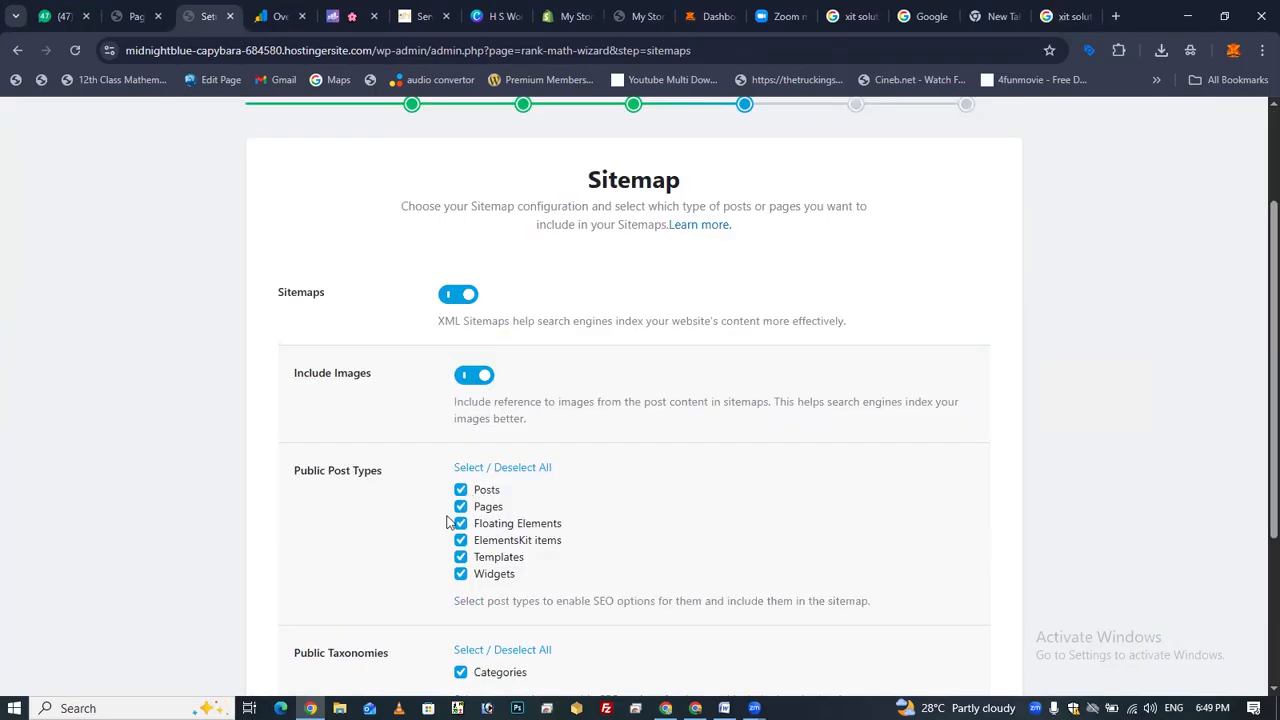
Exclude Floating Elements, ElementsKit items and Templates from the sitemap's public post types and save the sitemap settings
click(461, 524)
click(461, 541)
click(461, 557)
click(461, 575)
scroll(661, 380, down, 2)
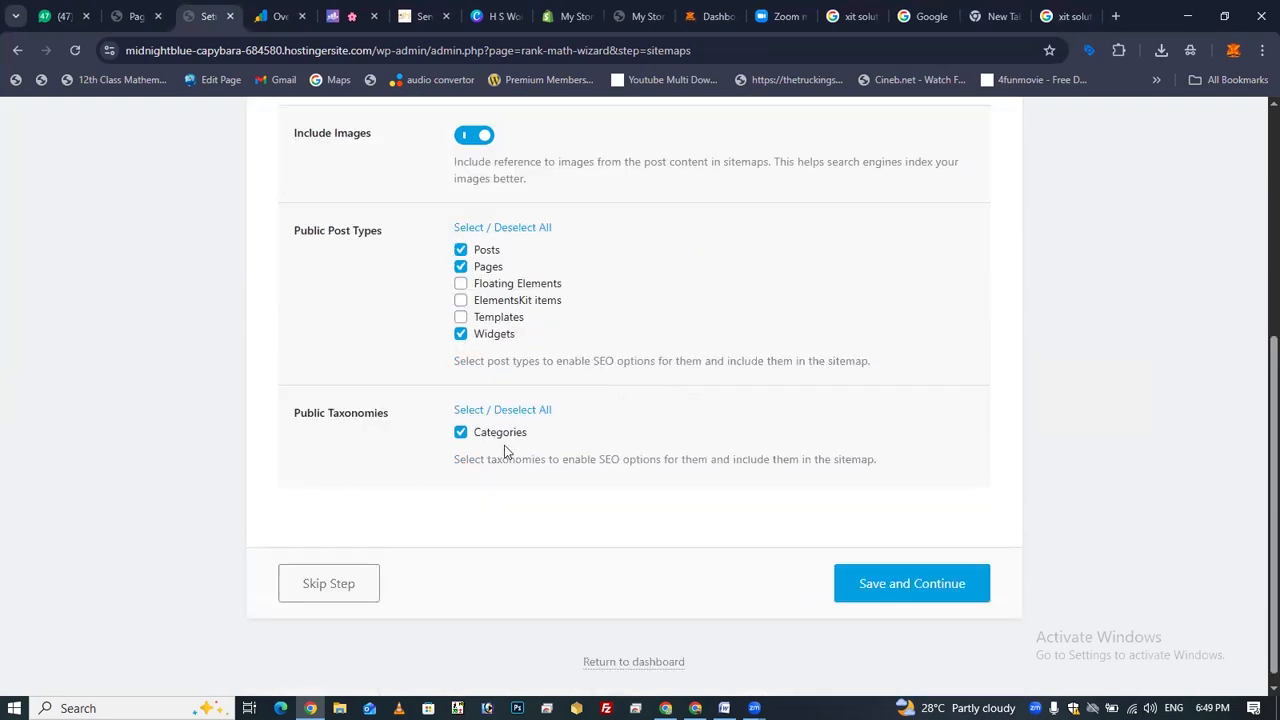
click(889, 598)
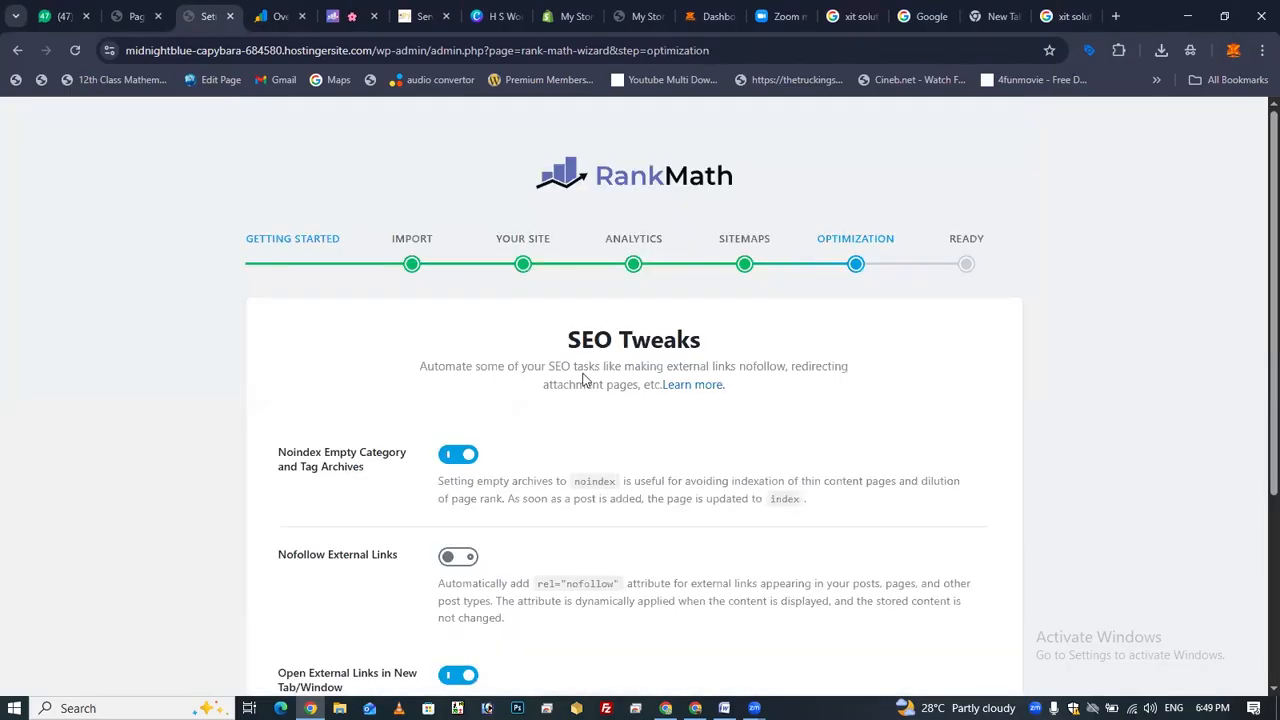
Review the SEO Tweaks, save them without changes, and proceed to the advanced options setup
scroll(576, 371, down, 2)
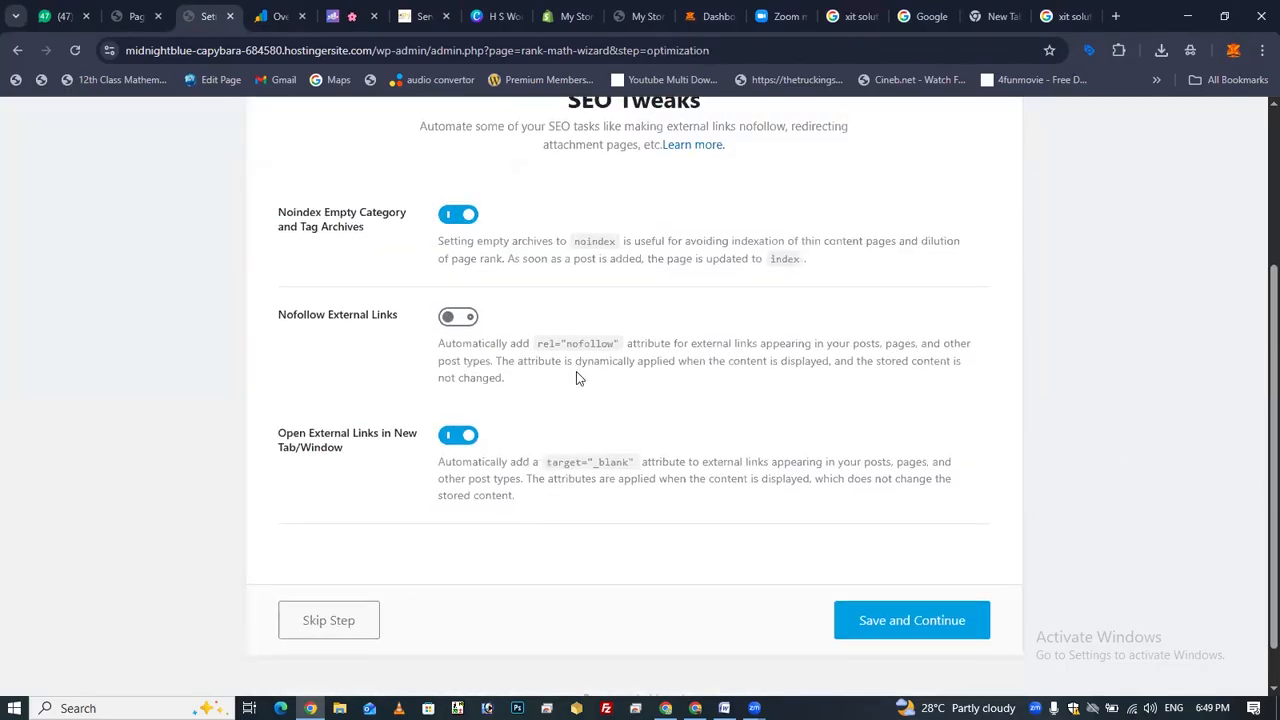
scroll(576, 362, up, 1)
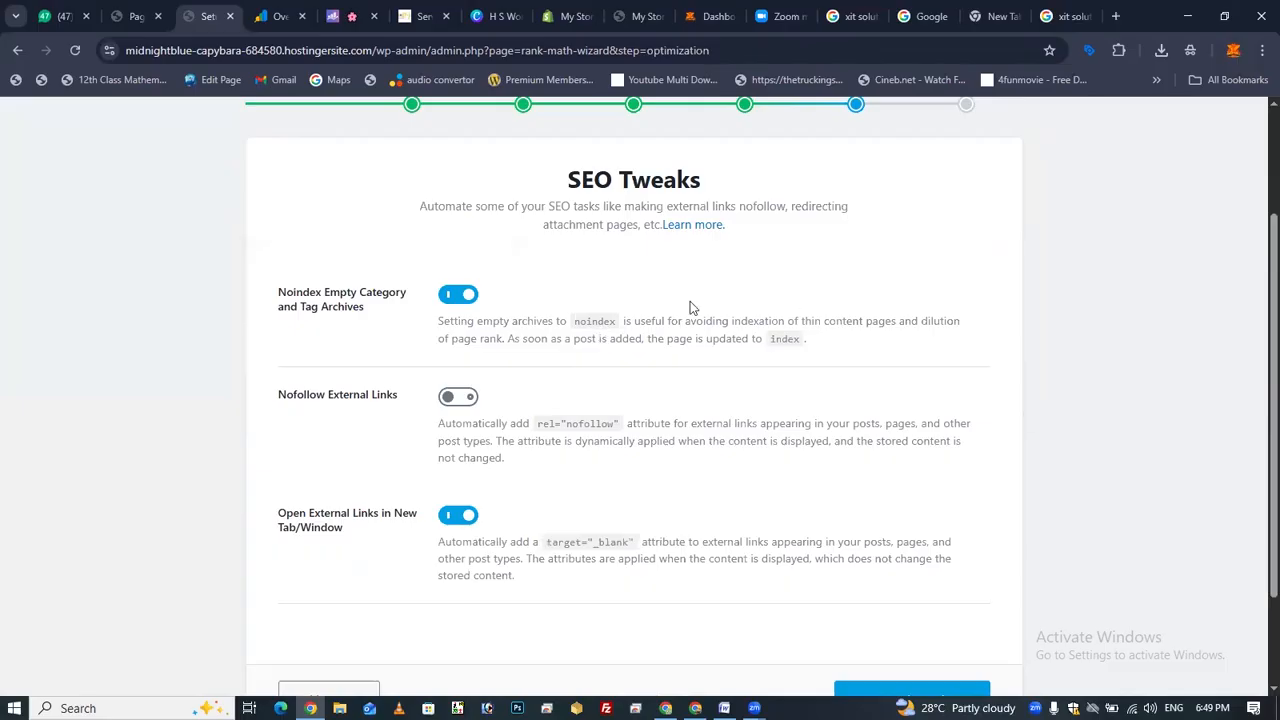
scroll(690, 305, down, 2)
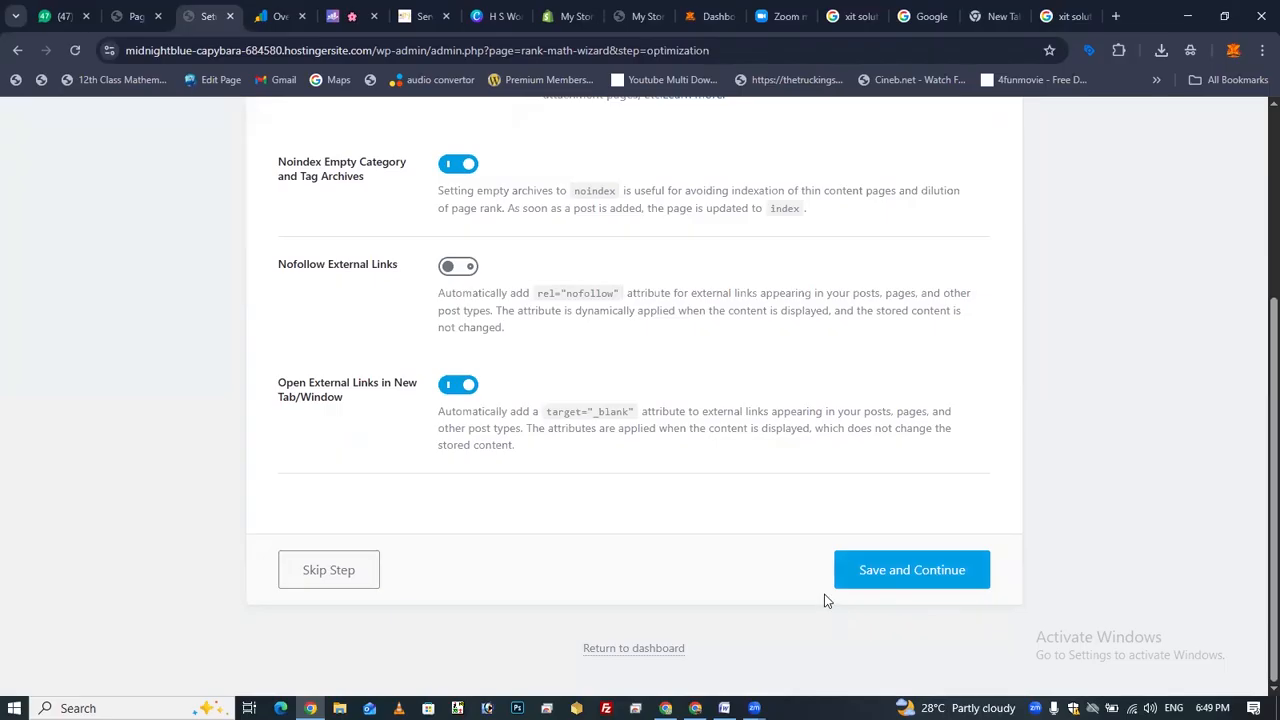
click(917, 583)
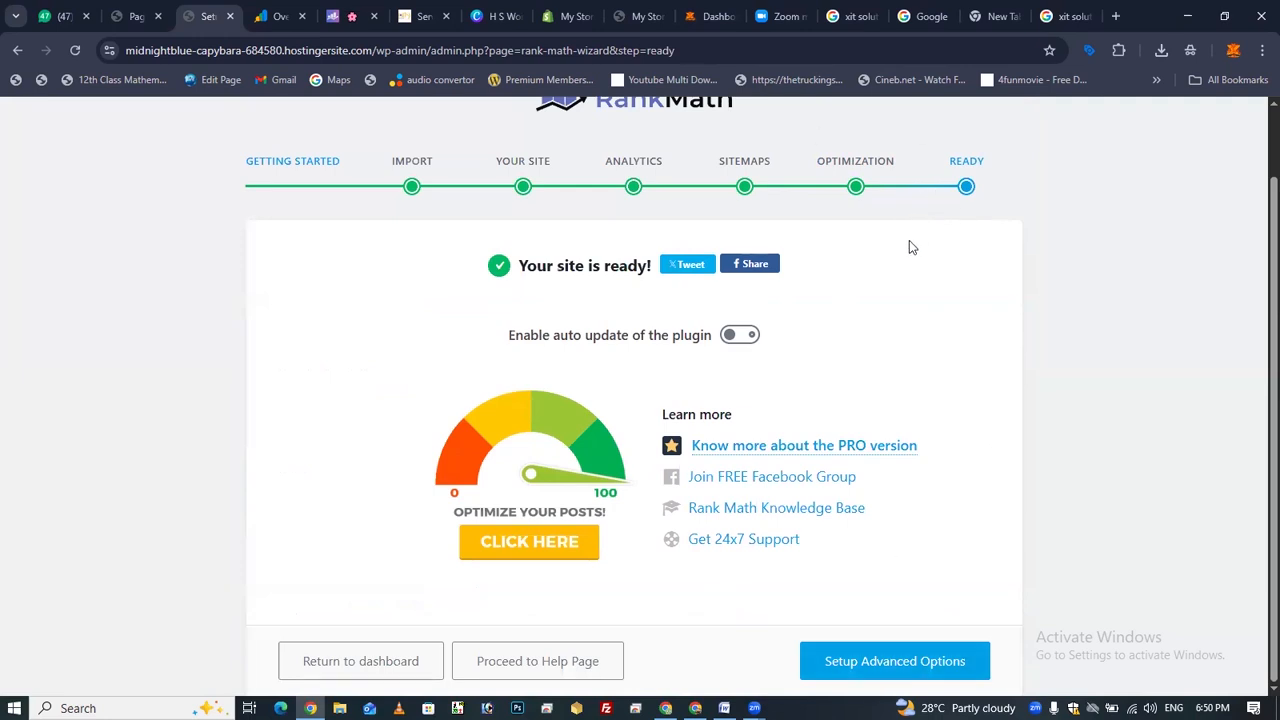
click(868, 661)
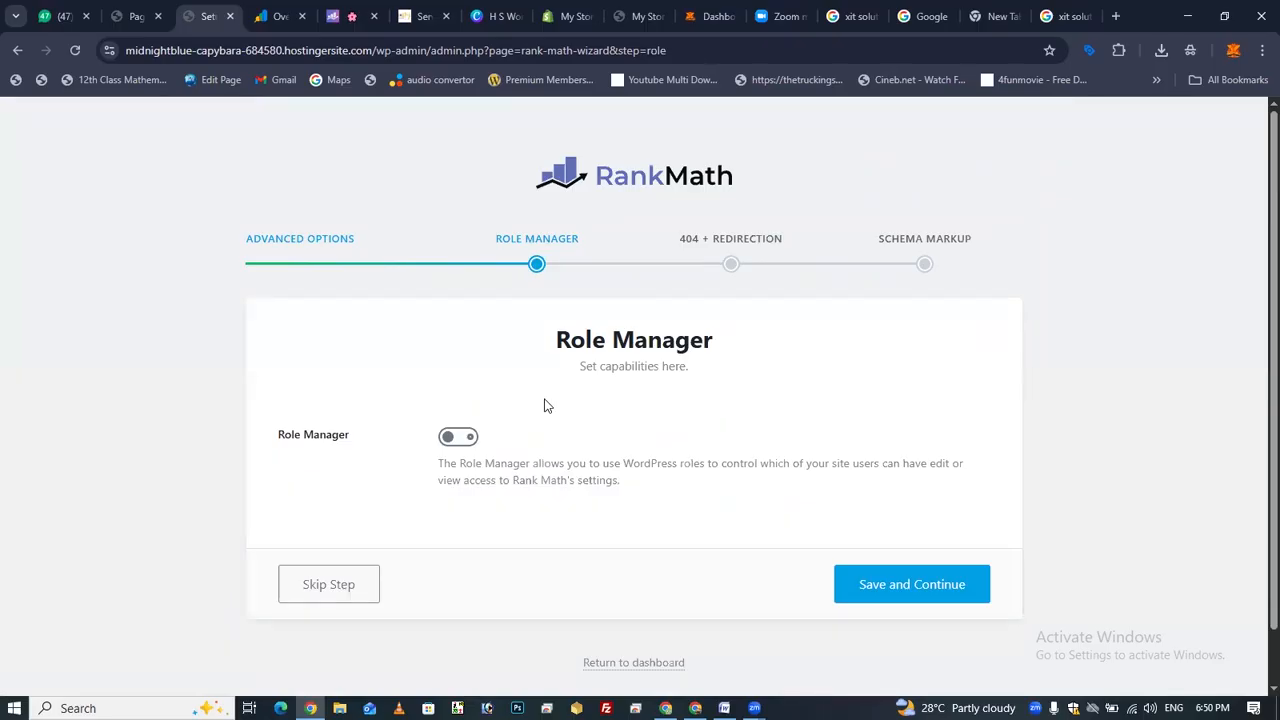
Save the Role Manager step with the feature left off, and enable the 404 Monitor
click(878, 605)
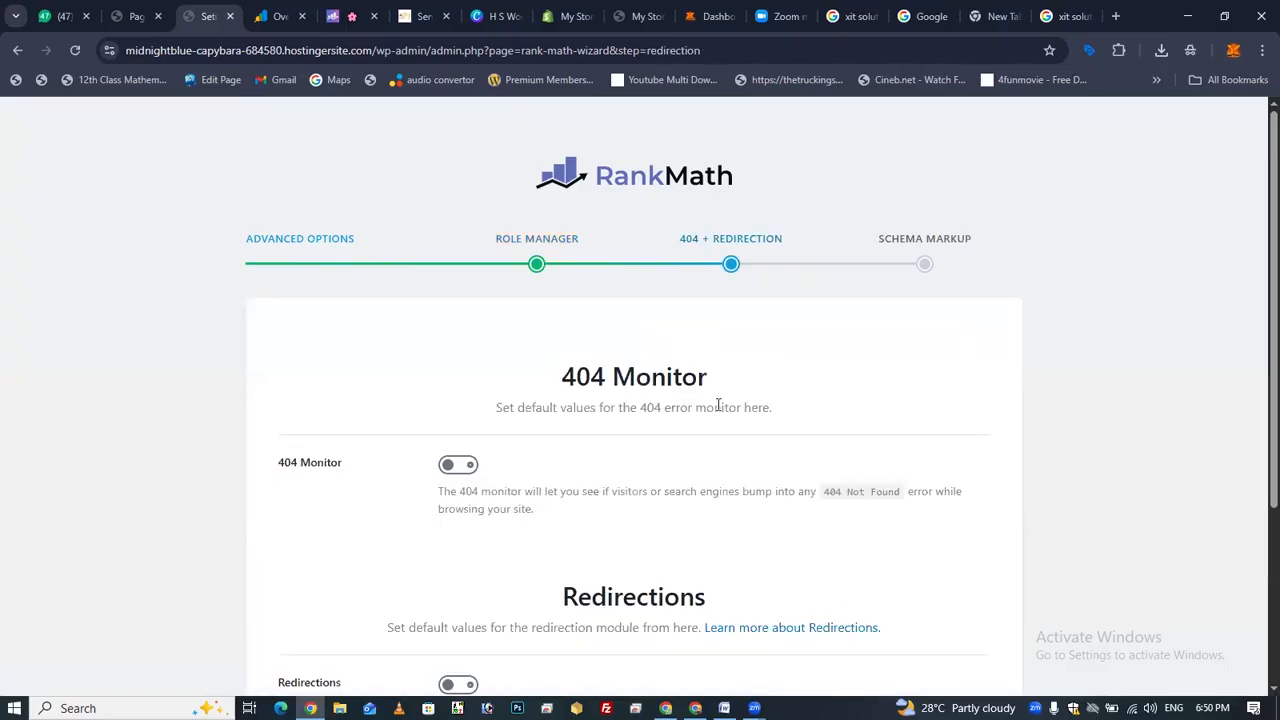
scroll(429, 361, down, 2)
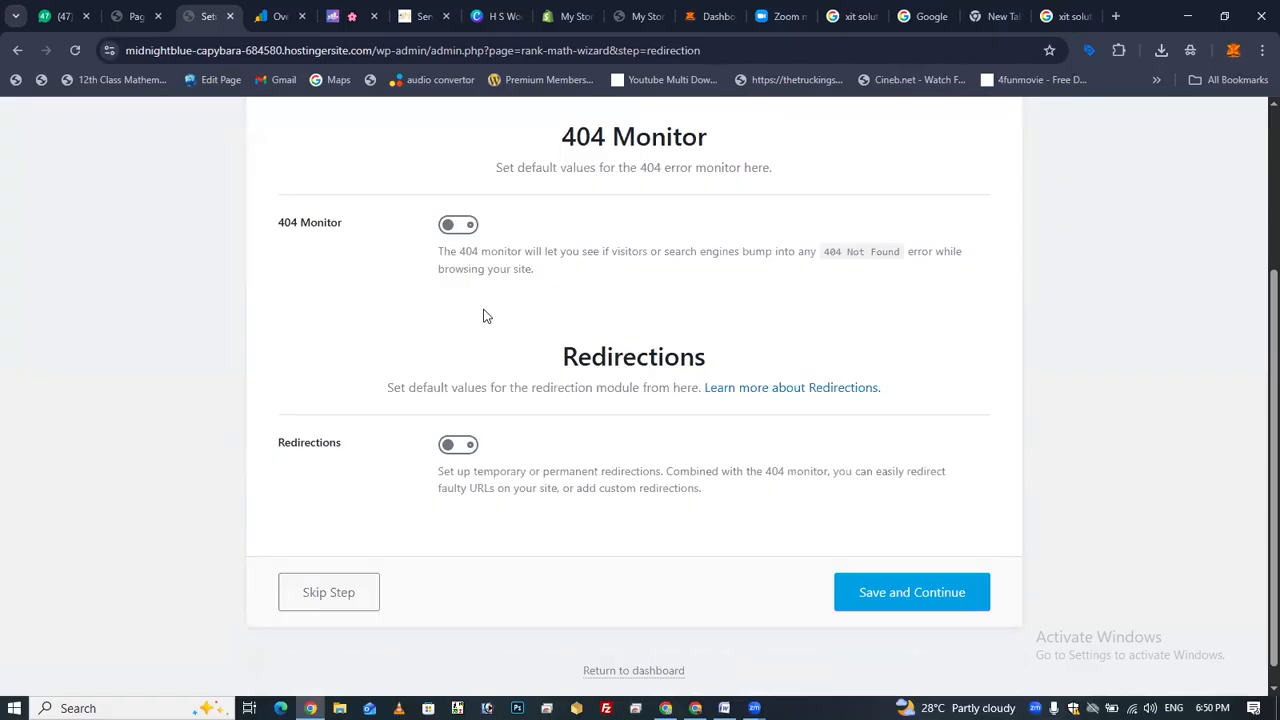
click(463, 227)
scroll(502, 390, up, 1)
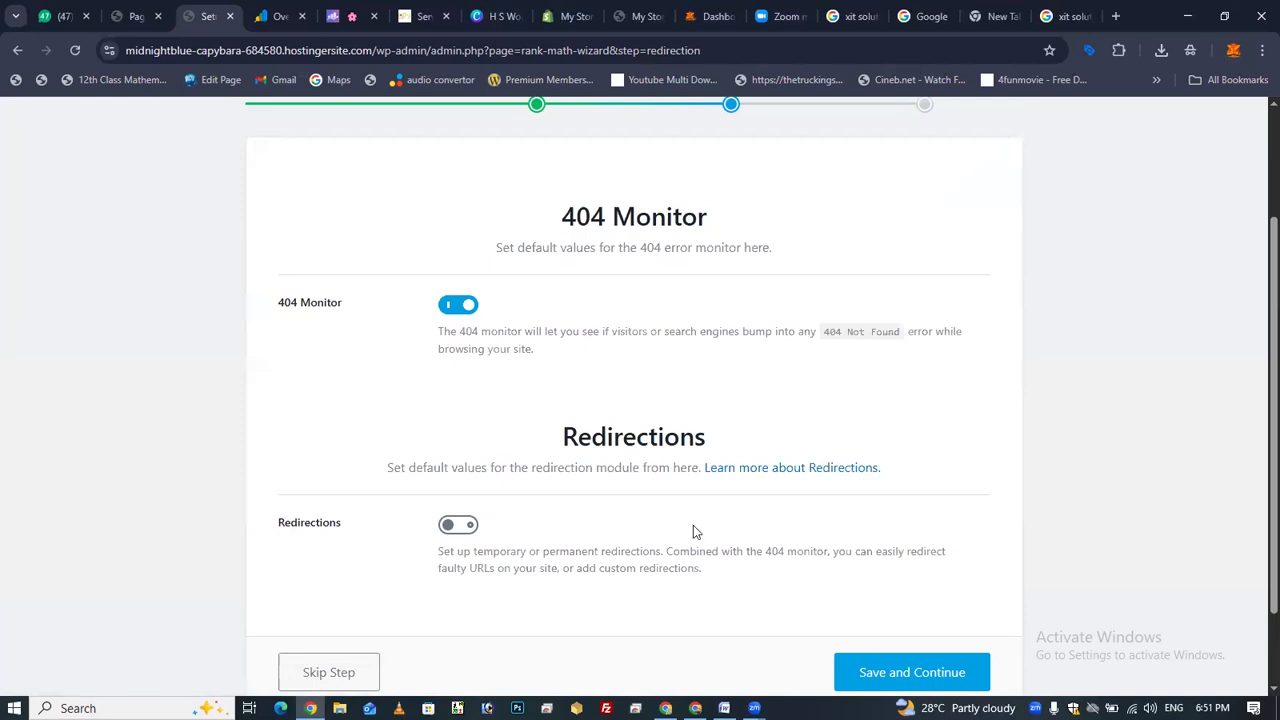
Save the 404 and redirection step with Redirections left off, and save the Schema Markup settings without changes to finish the wizard
click(882, 682)
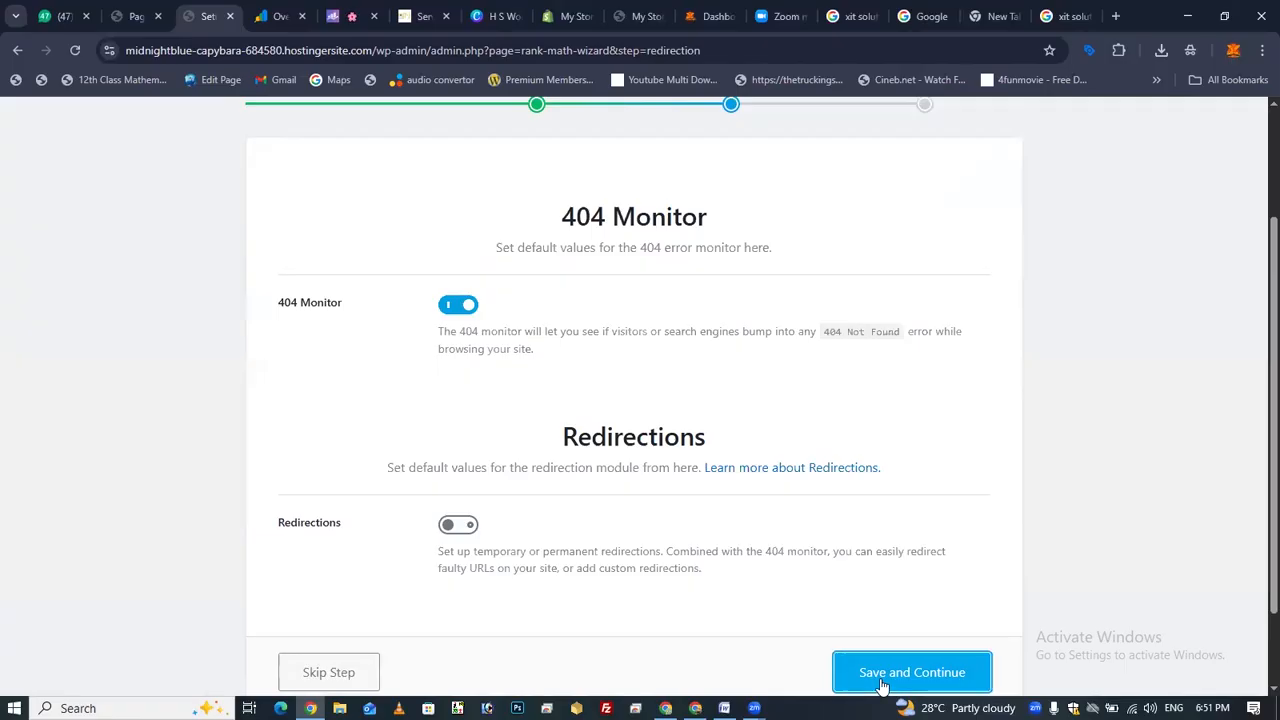
scroll(755, 340, down, 3)
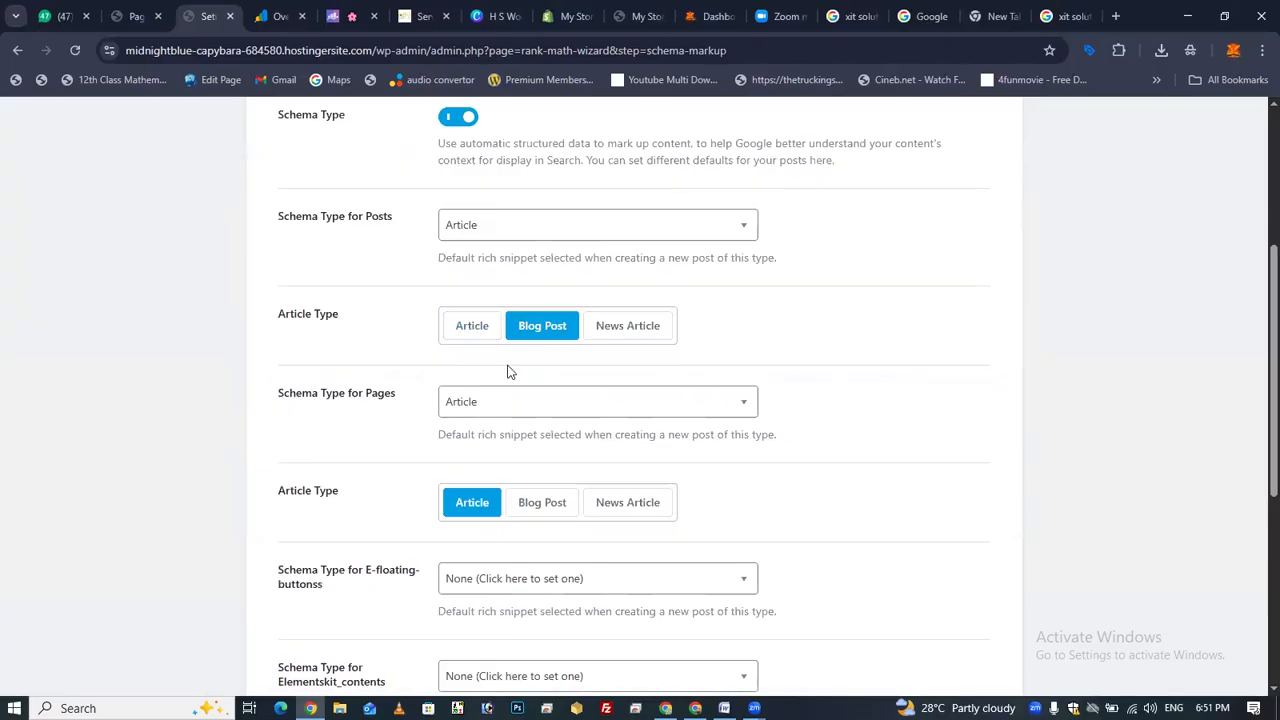
scroll(837, 337, down, 4)
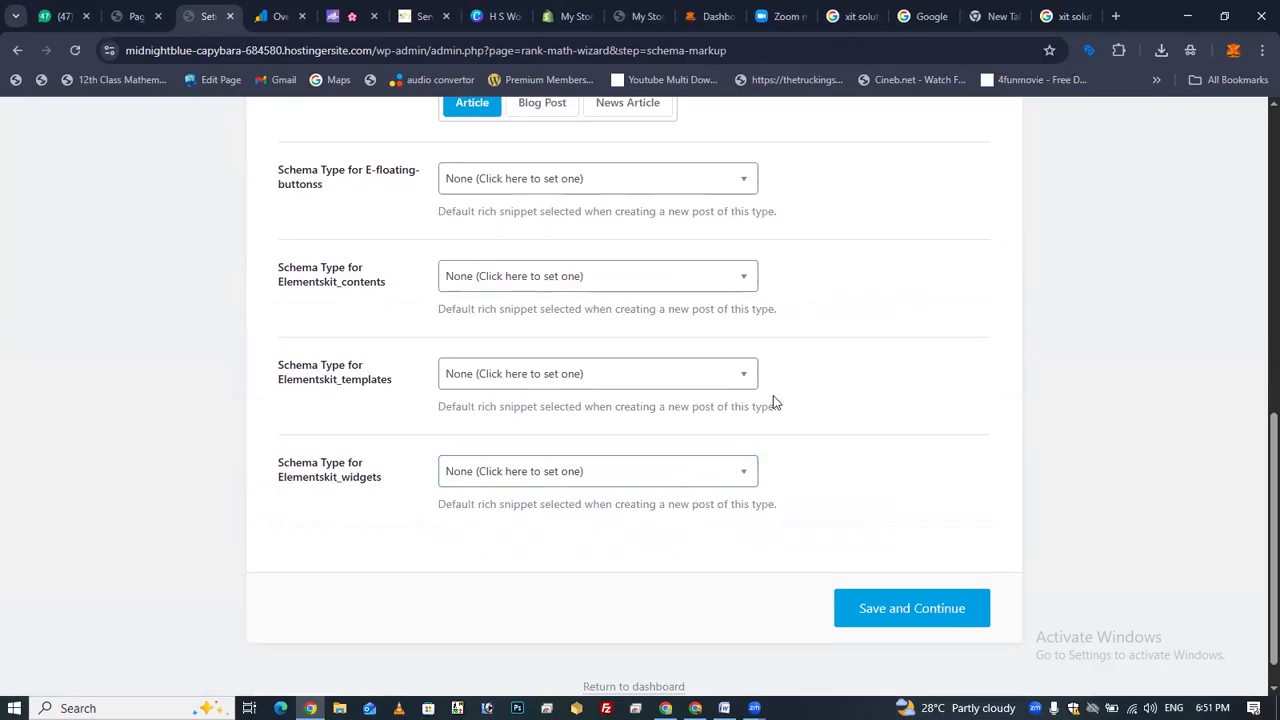
scroll(773, 400, up, 2)
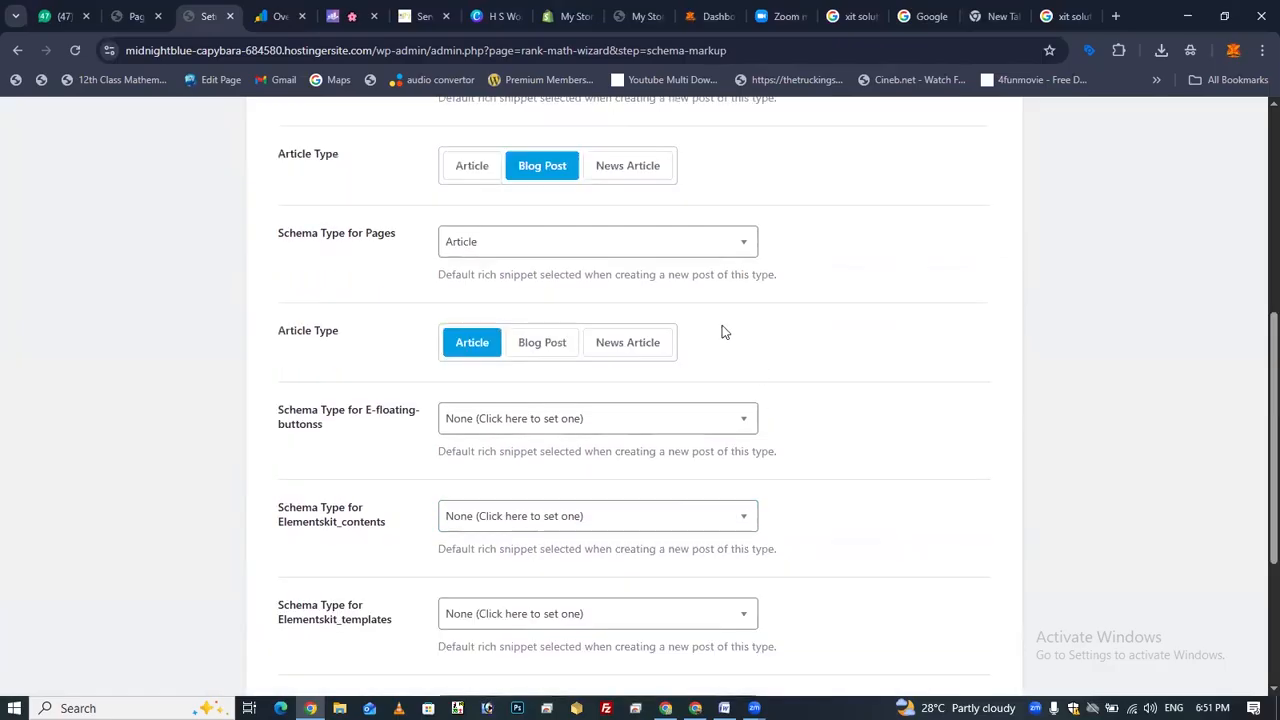
scroll(724, 332, up, 3)
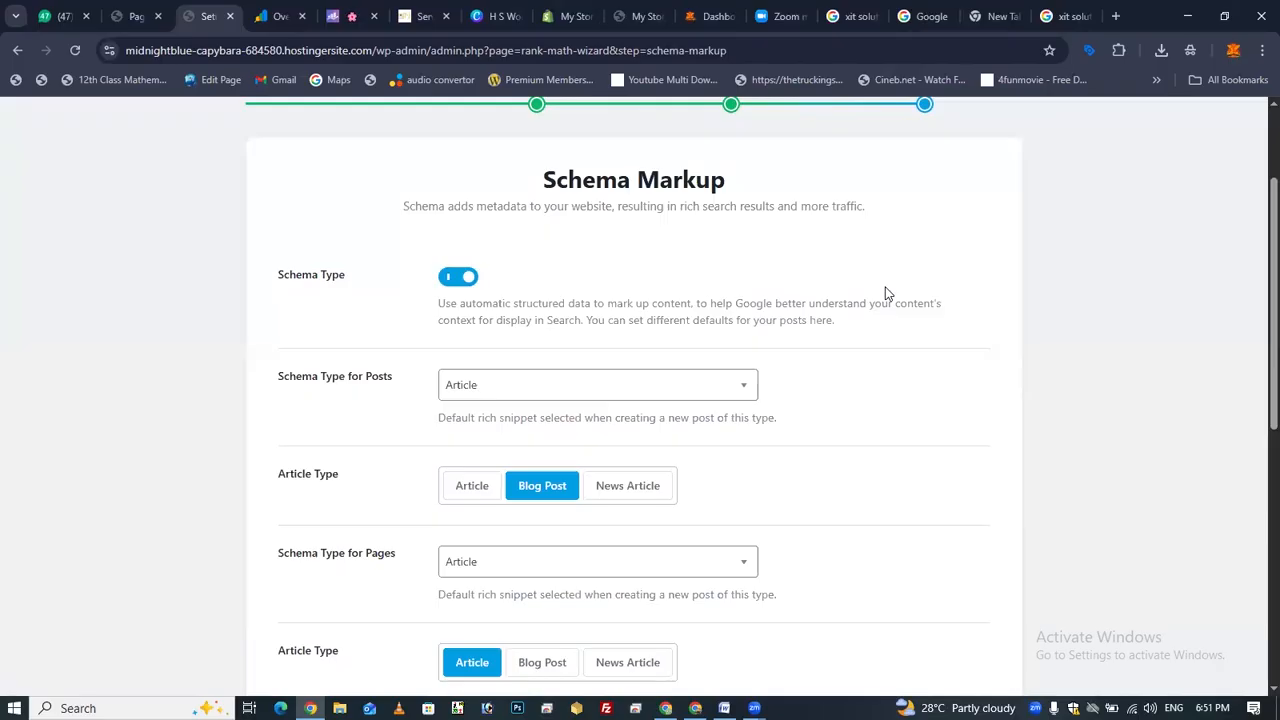
scroll(885, 330, up, 1)
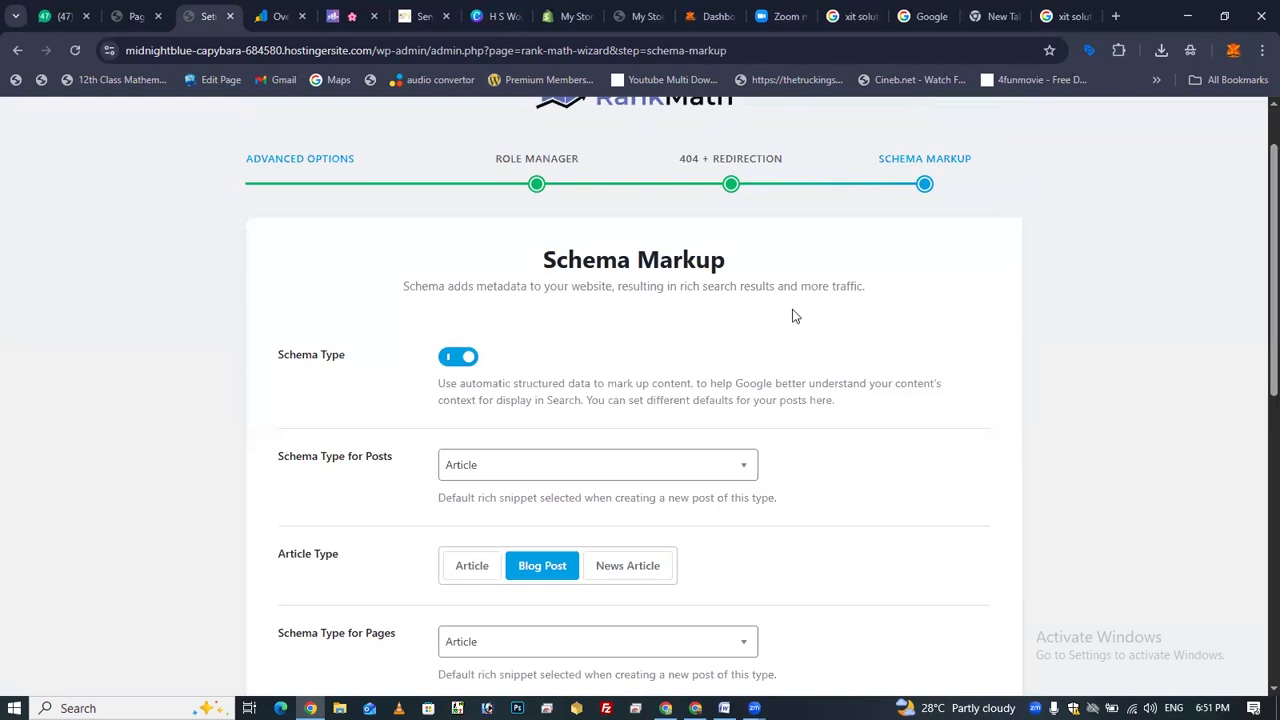
scroll(855, 330, down, 10)
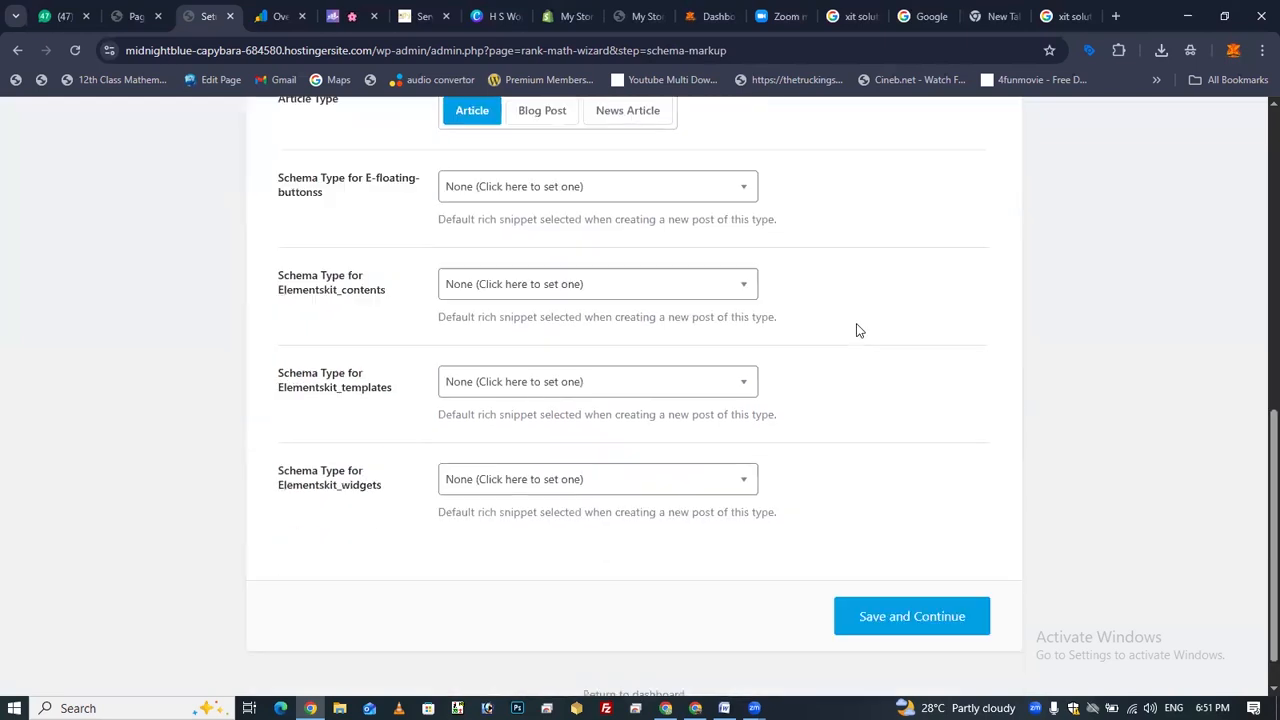
click(880, 566)
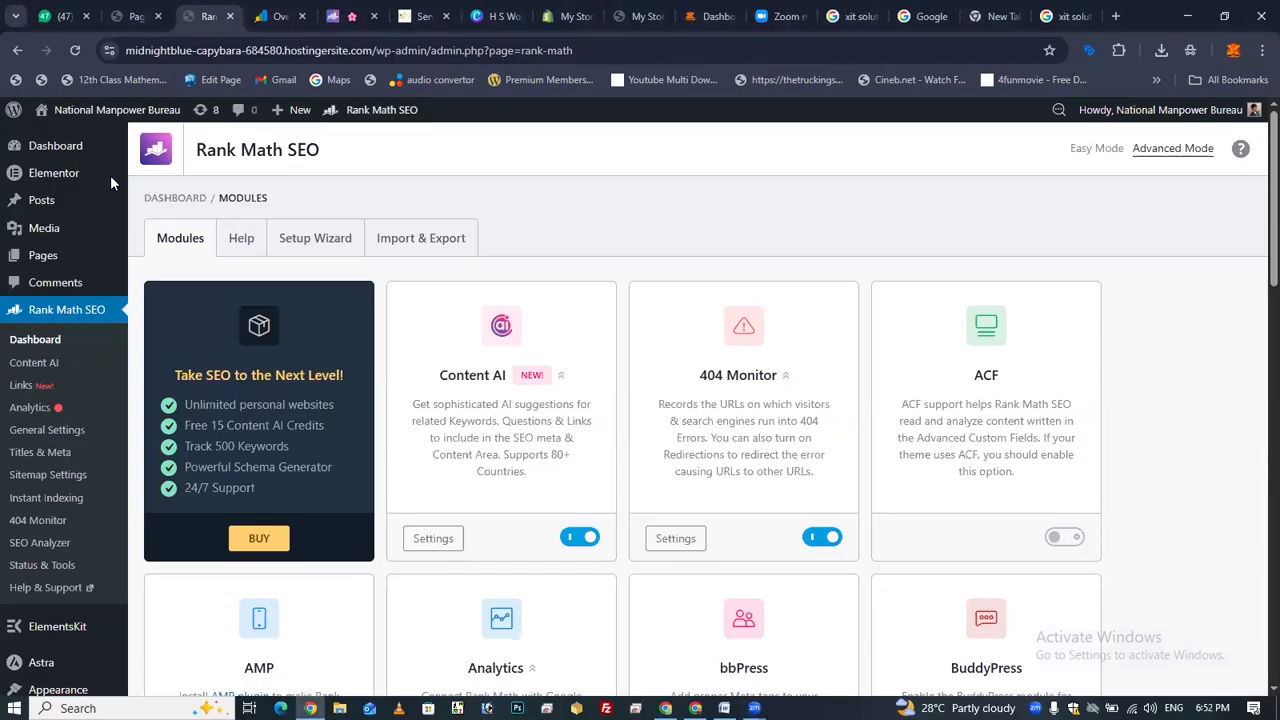
Review the available SEO modules on the Rank Math dashboard and which of them are switched on
scroll(1182, 439, down, 1)
scroll(1182, 439, down, 12)
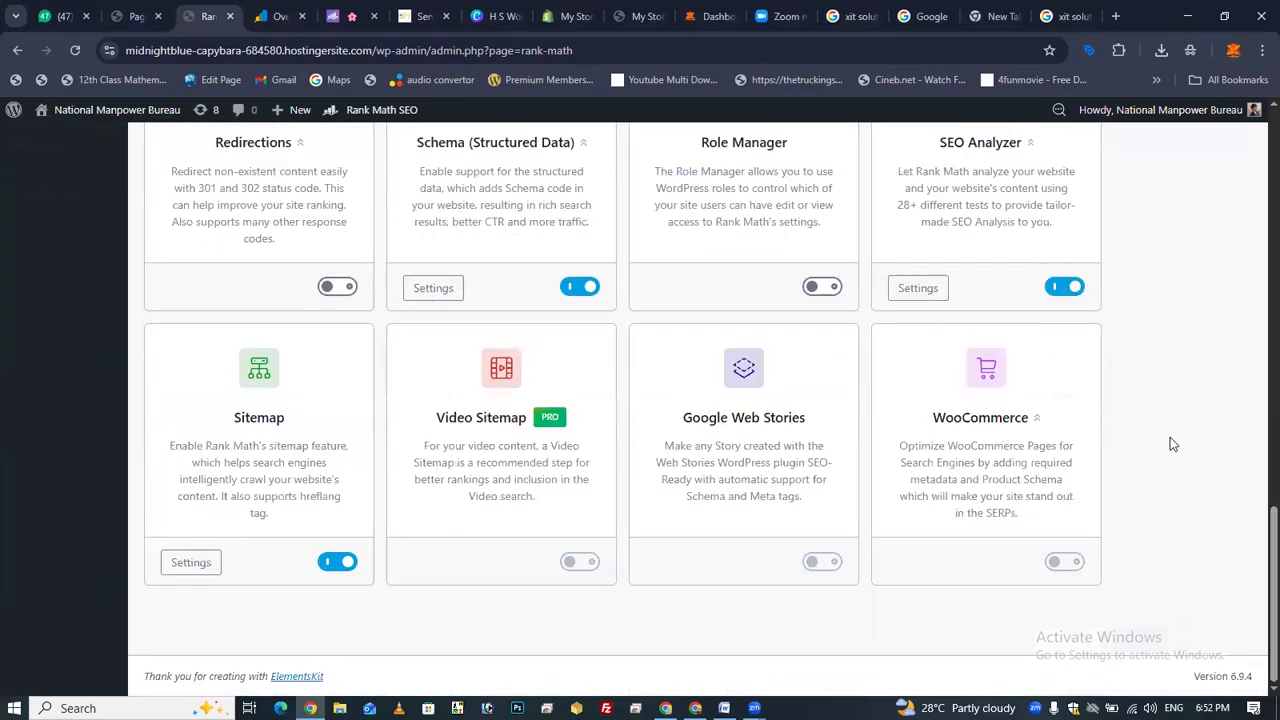
scroll(1172, 443, up, 8)
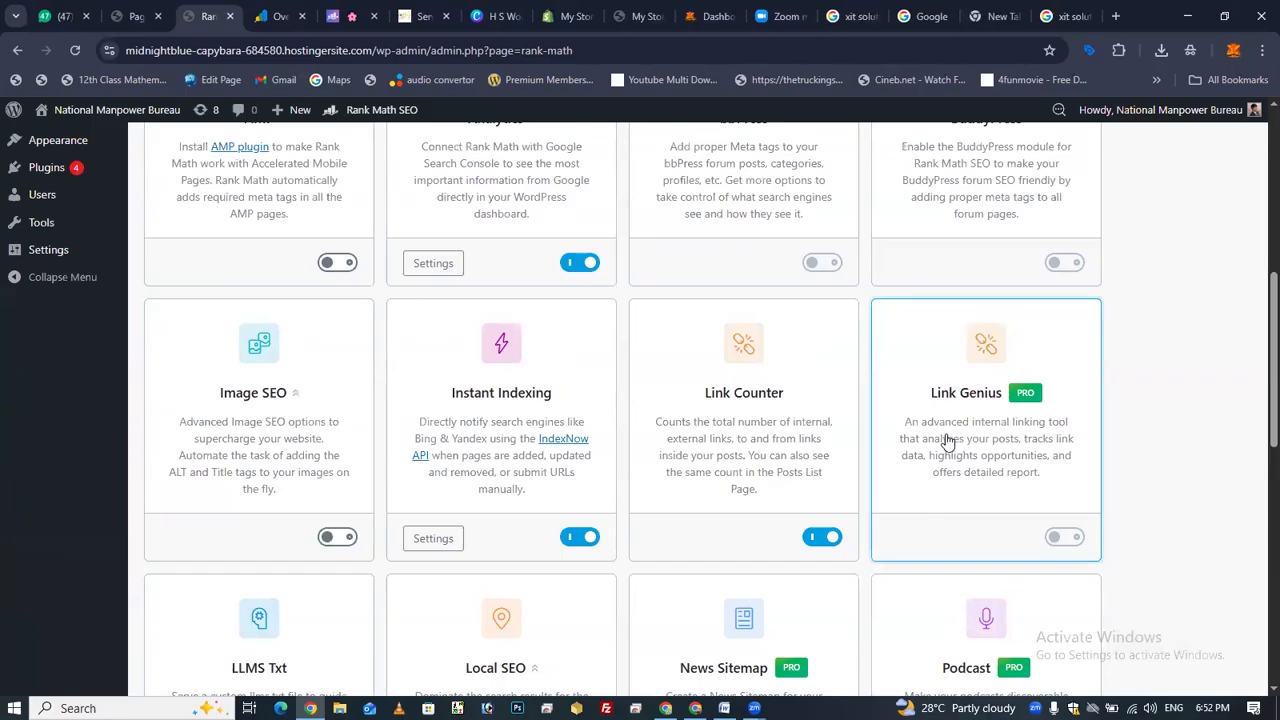
scroll(948, 441, up, 3)
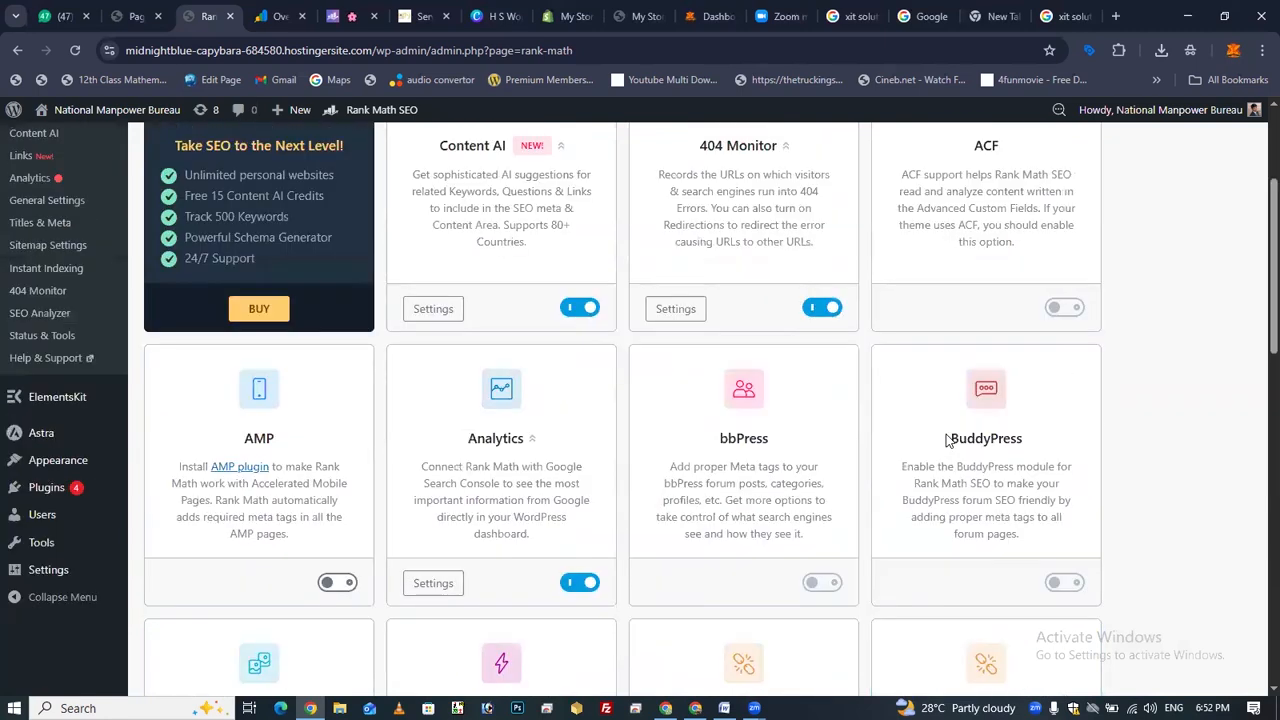
scroll(948, 441, up, 2)
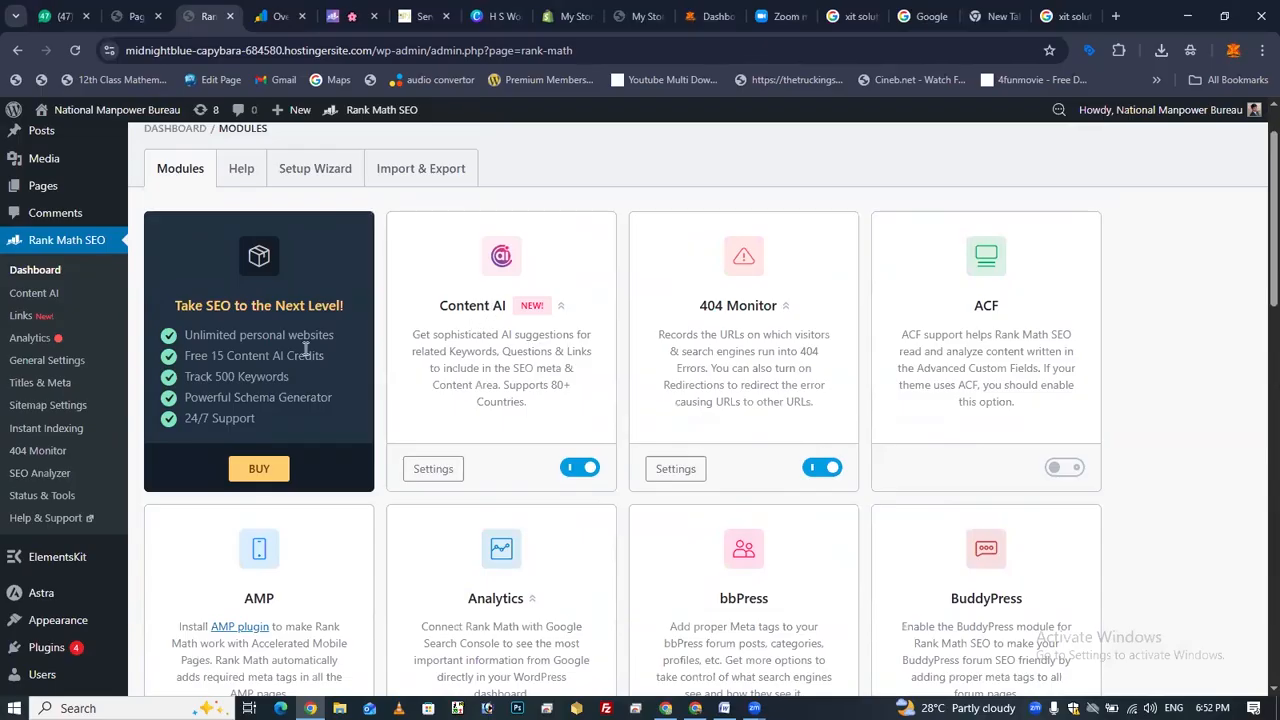
scroll(347, 324, up, 2)
Reload the site's list of pages and check the keyword and schema entries under SEO Details for the About page
click(125, 18)
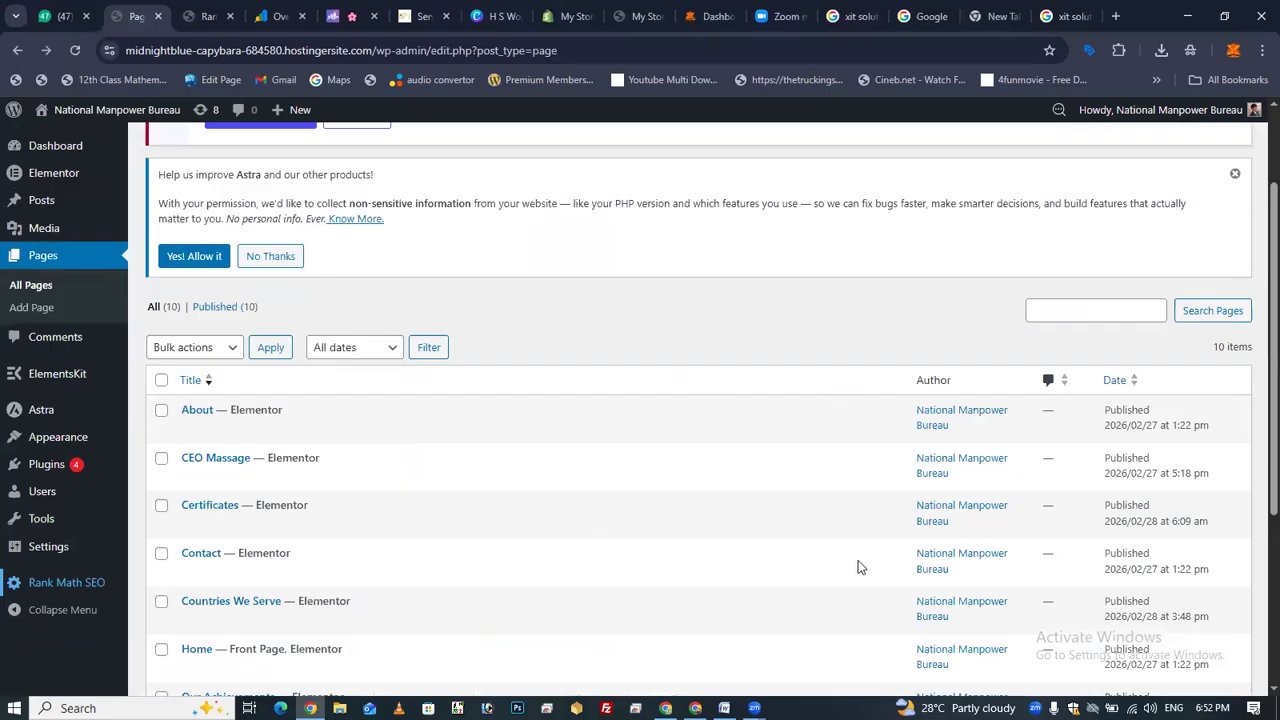
click(77, 48)
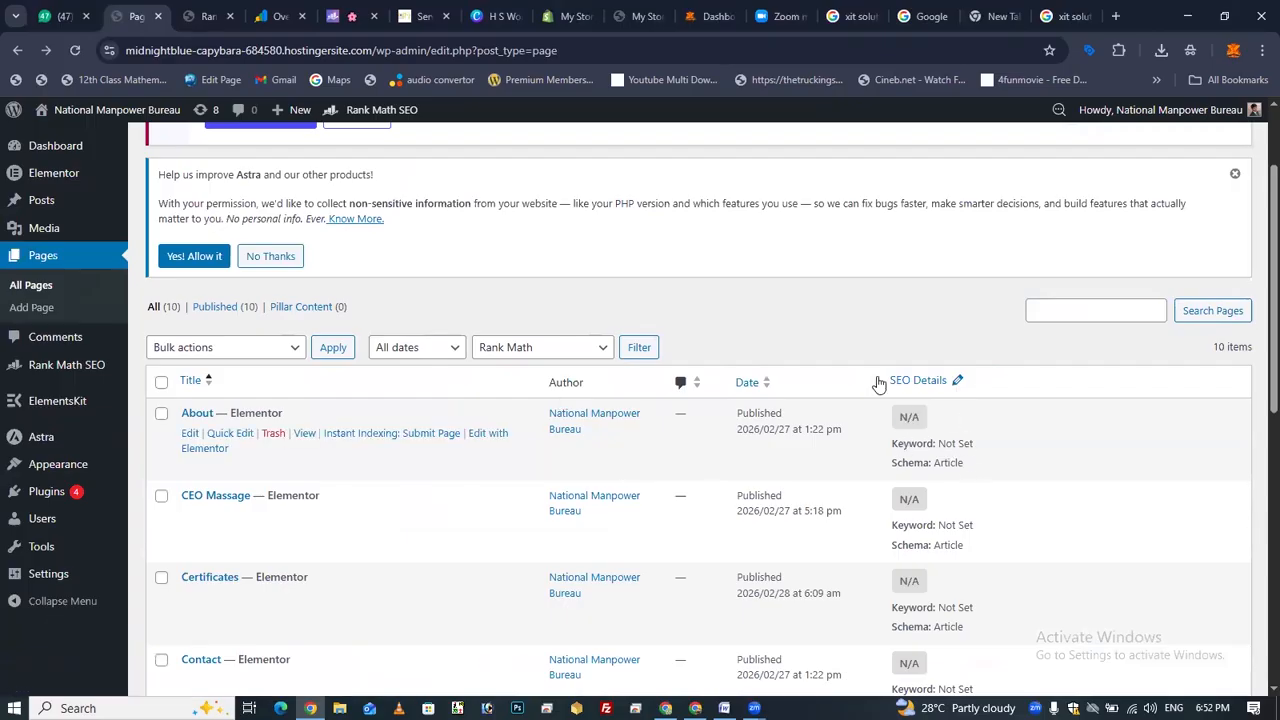
drag(932, 446, 893, 448)
click(1000, 455)
Return to the Rank Math dashboard and examine the module cards from Content AI through Local SEO
key(ctrl+Tab)
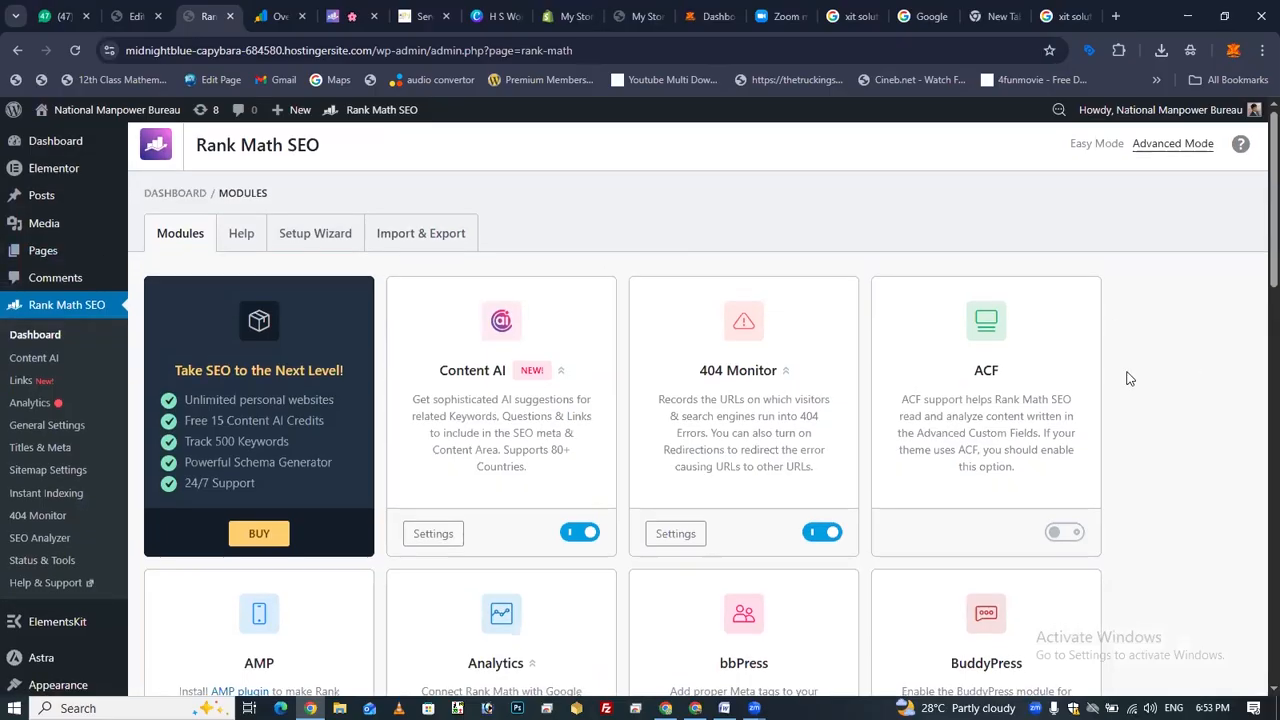
scroll(1130, 378, down, 3)
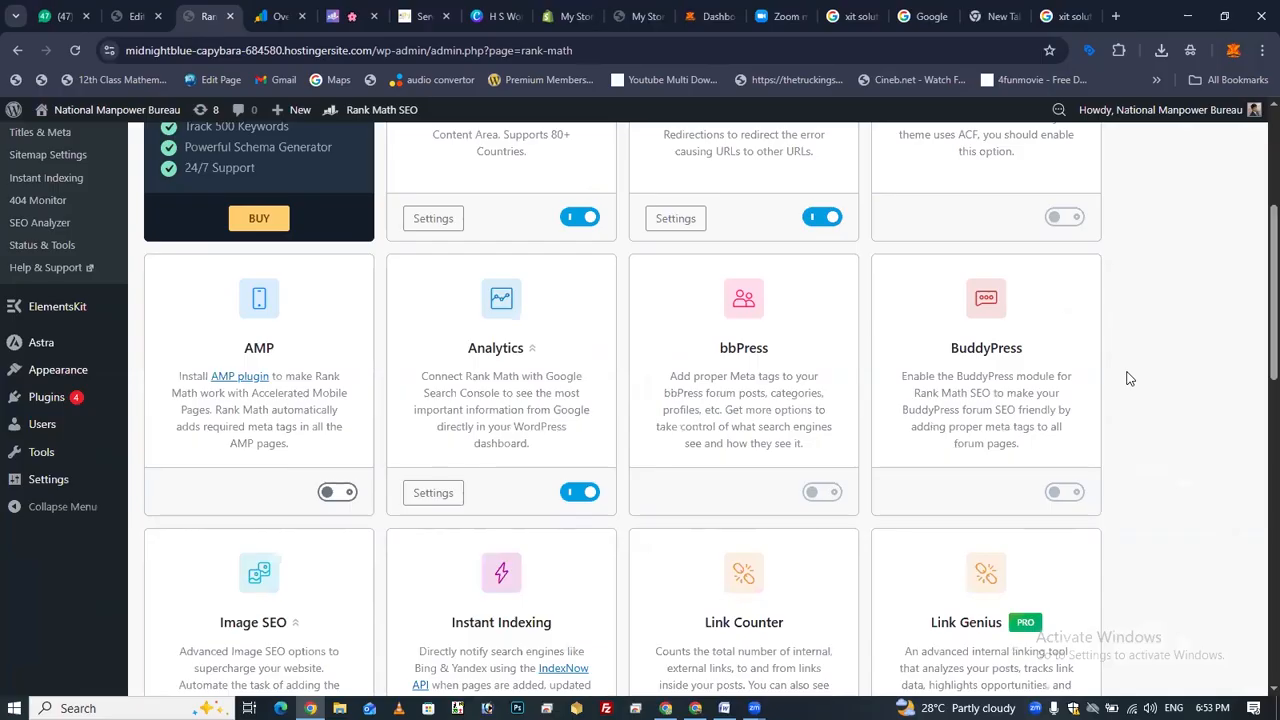
scroll(1130, 378, up, 2)
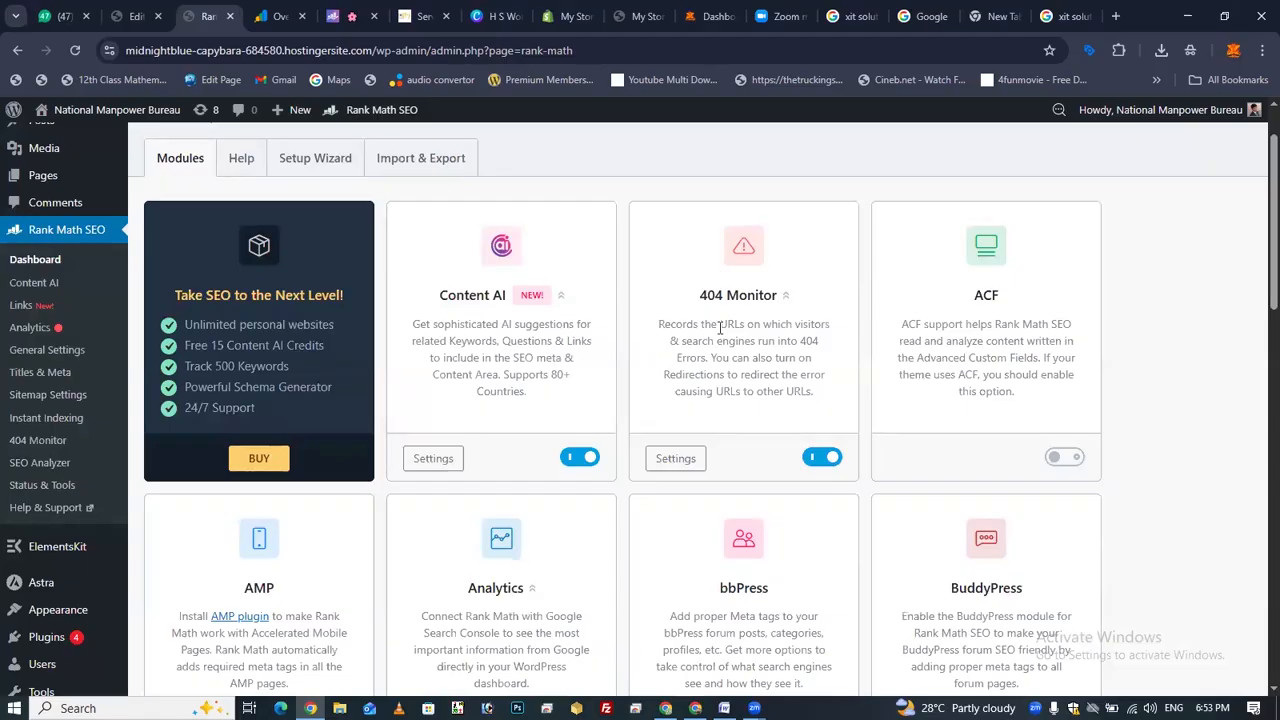
scroll(680, 313, down, 5)
scroll(680, 313, down, 3)
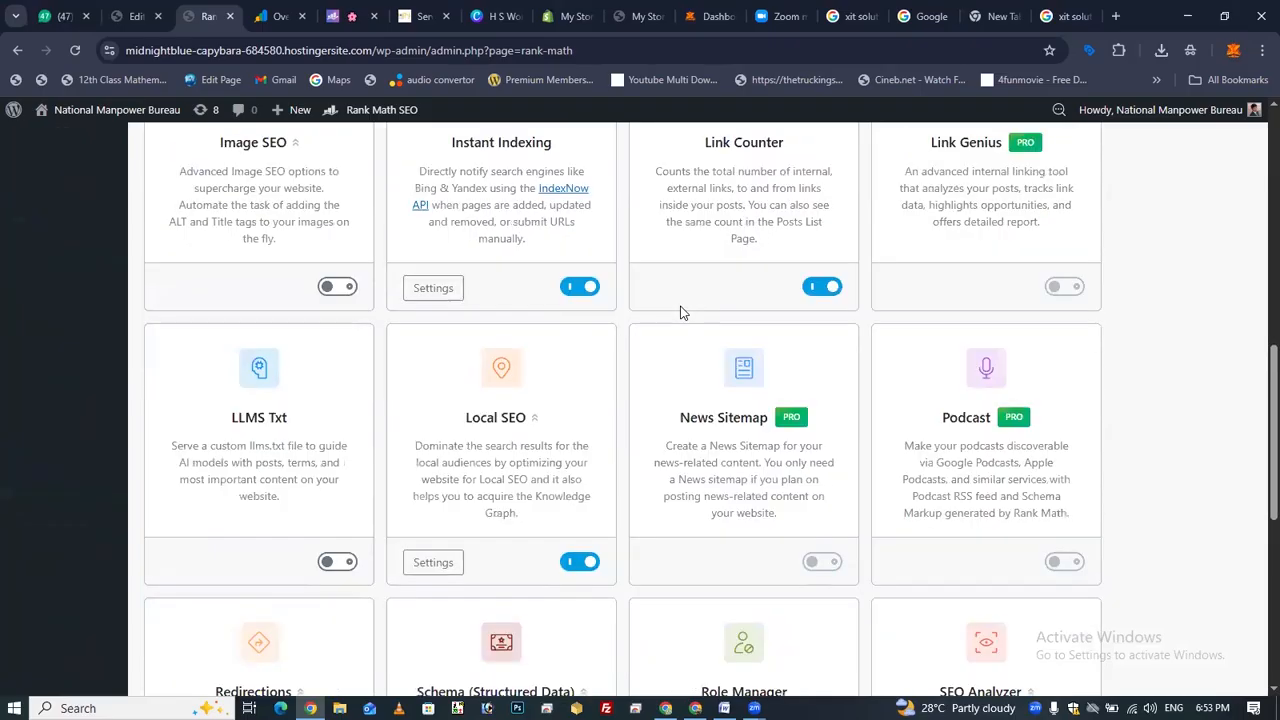